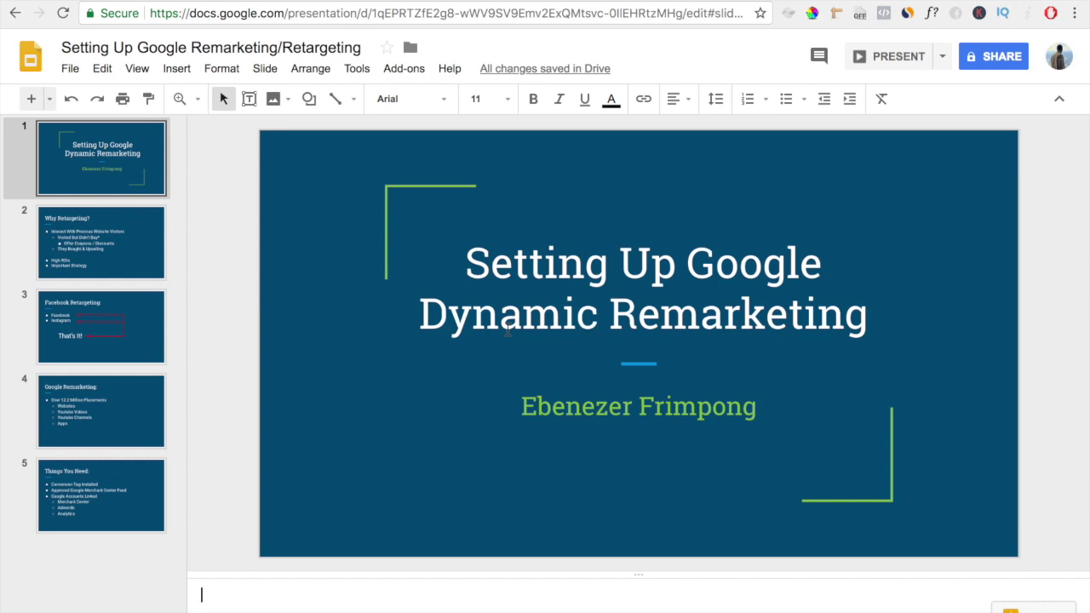
# Go through the presentation slides on why to retarget, Facebook retargeting, Google remarketing and the things needed
pyautogui.click(177, 290)
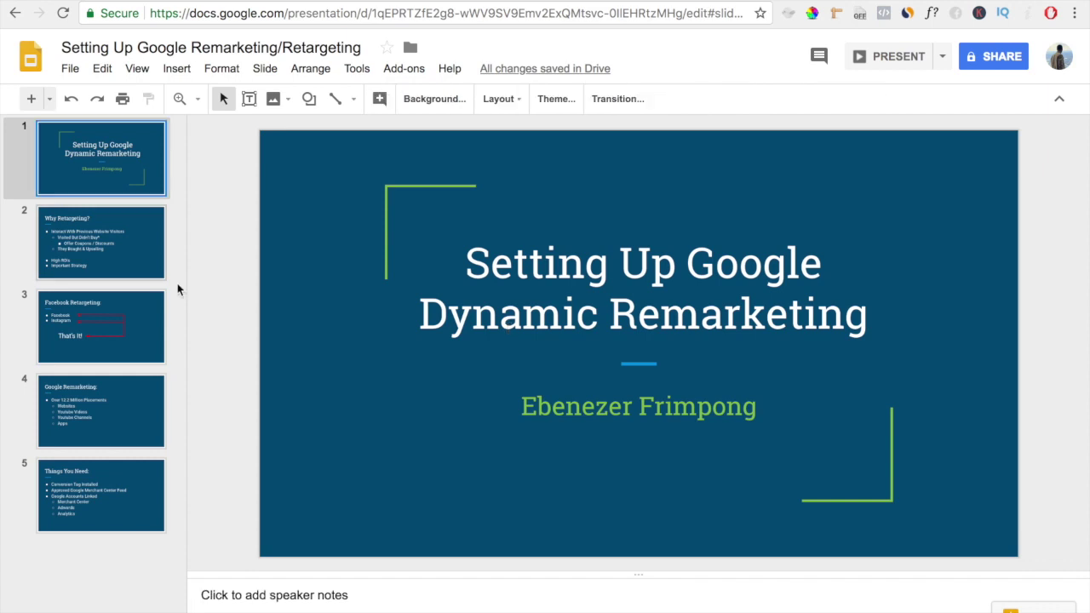
pyautogui.click(59, 264)
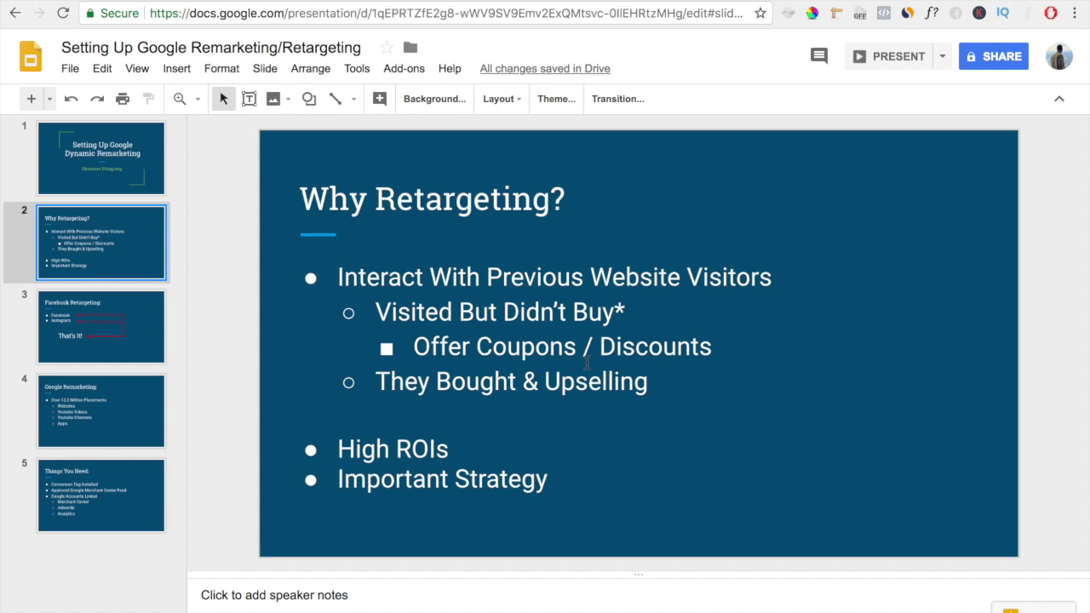
pyautogui.click(105, 319)
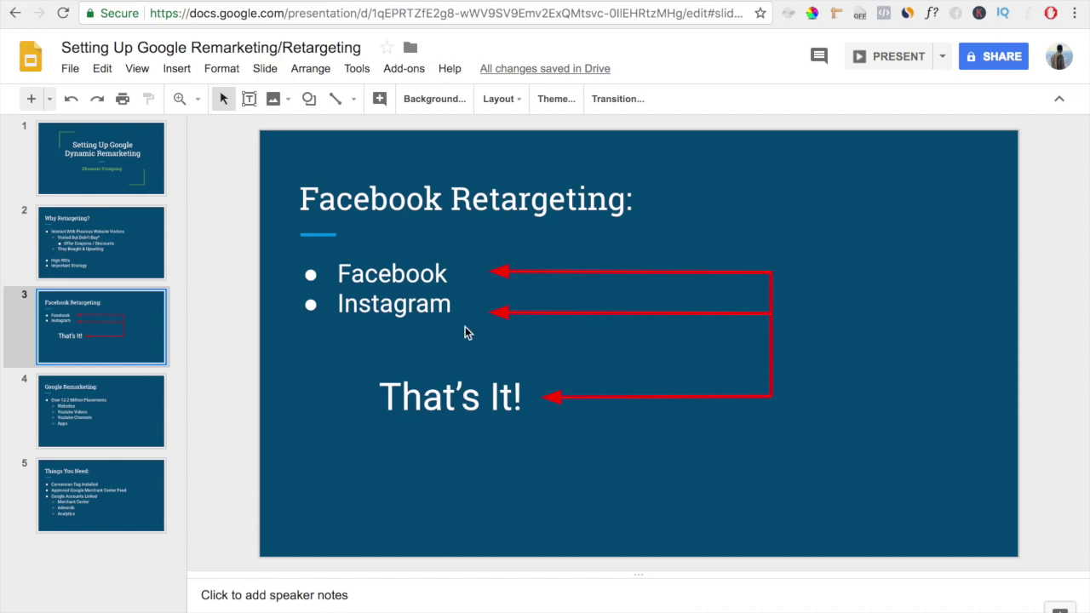
pyautogui.click(79, 419)
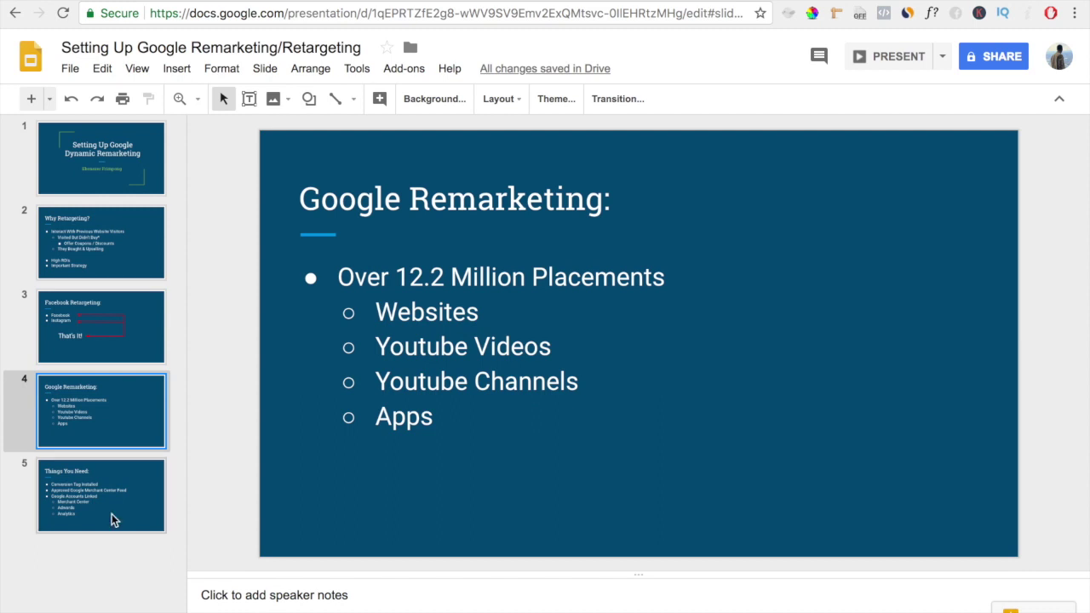
pyautogui.click(114, 521)
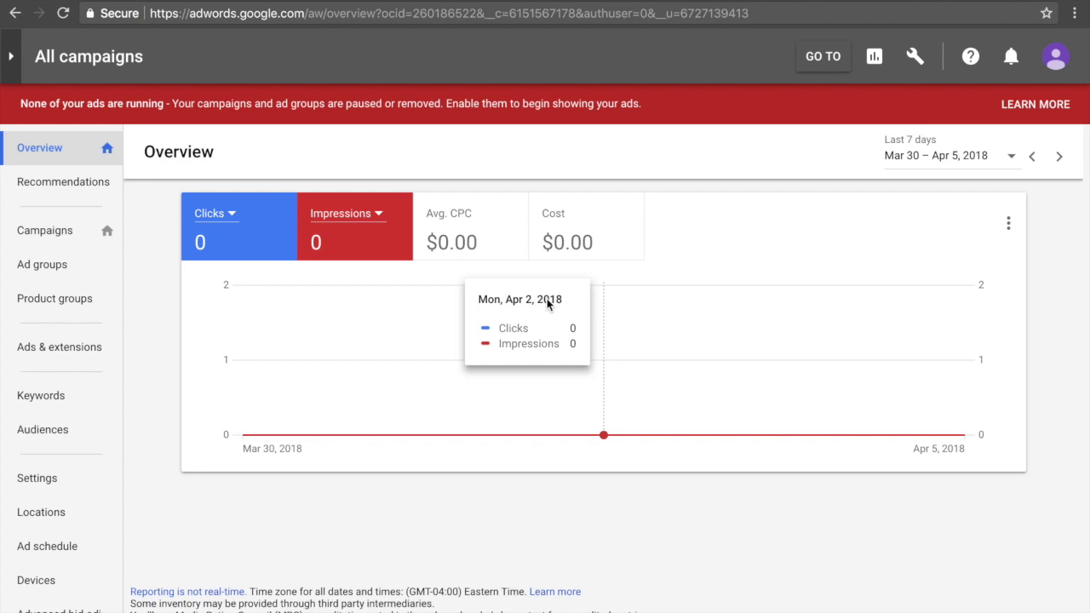
# In AdWords, open the Audience manager and start a new remarketing list for website visitors
pyautogui.click(919, 66)
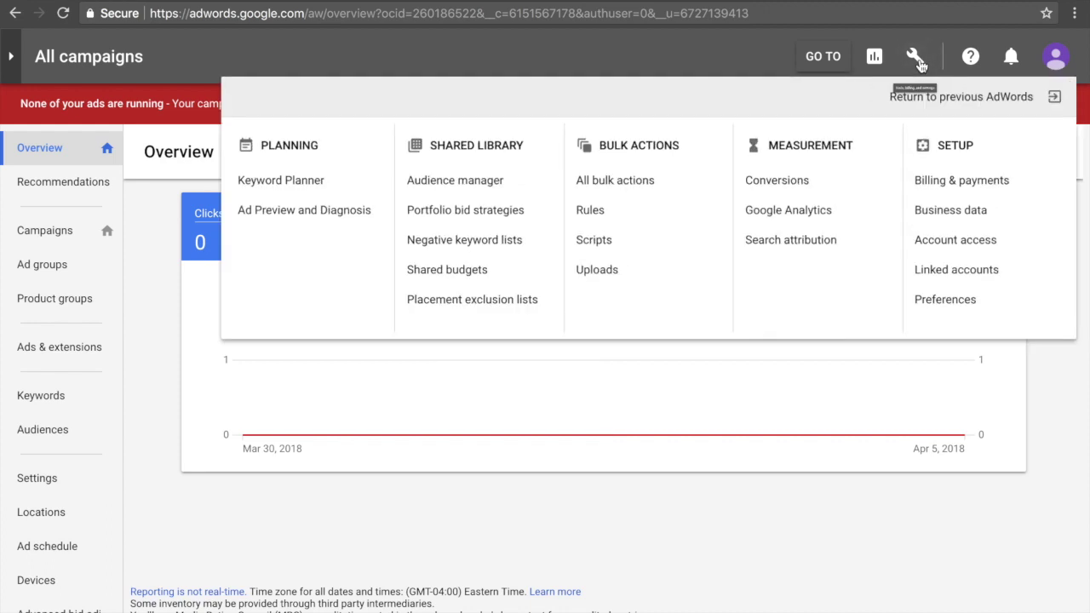
pyautogui.click(456, 195)
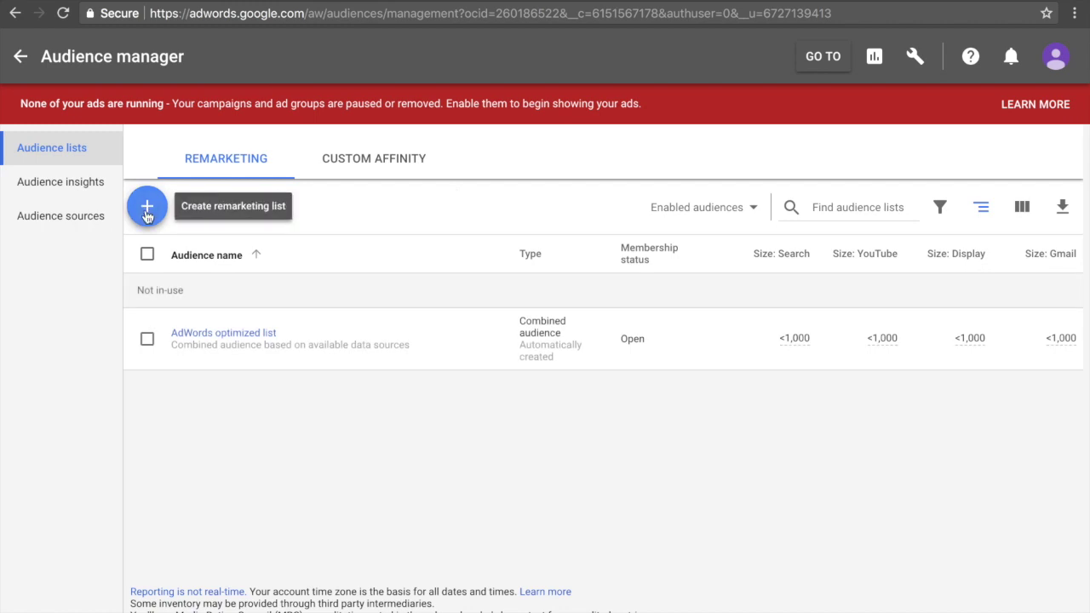
pyautogui.click(146, 213)
pyautogui.click(240, 271)
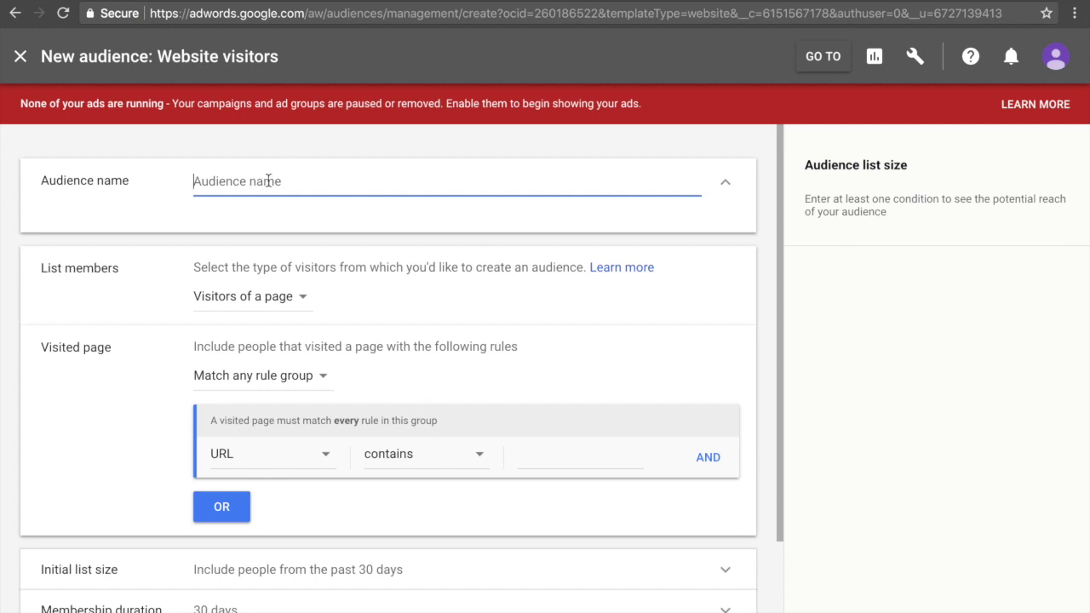
# Name the audience Past Buyers and include visitors of a page whose URL contains thank_you
pyautogui.write('Past Buyers')
pyautogui.click(256, 296)
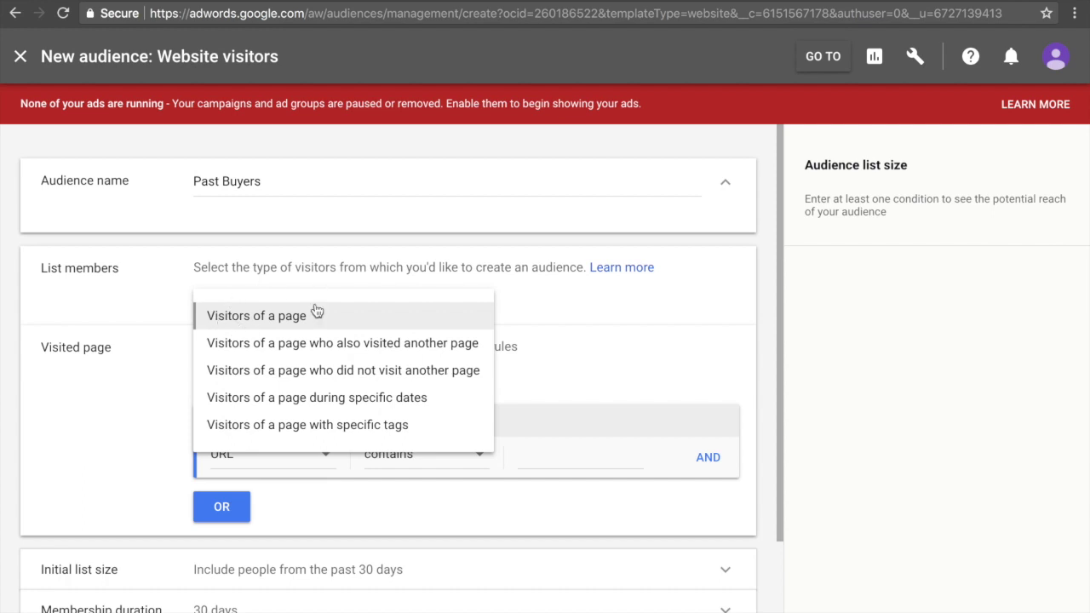
pyautogui.click(286, 320)
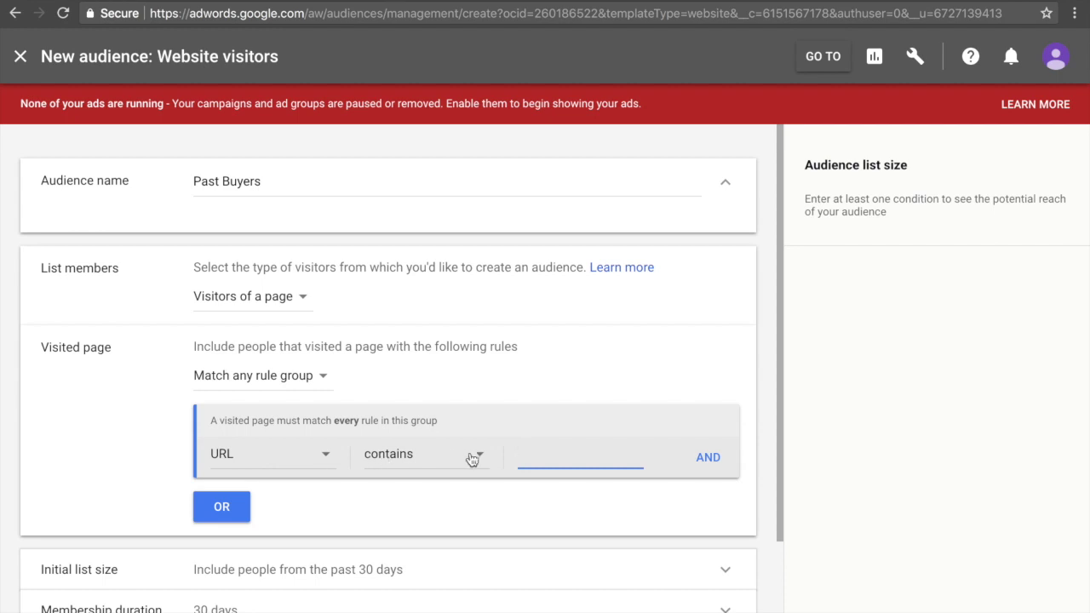
pyautogui.write('thank')
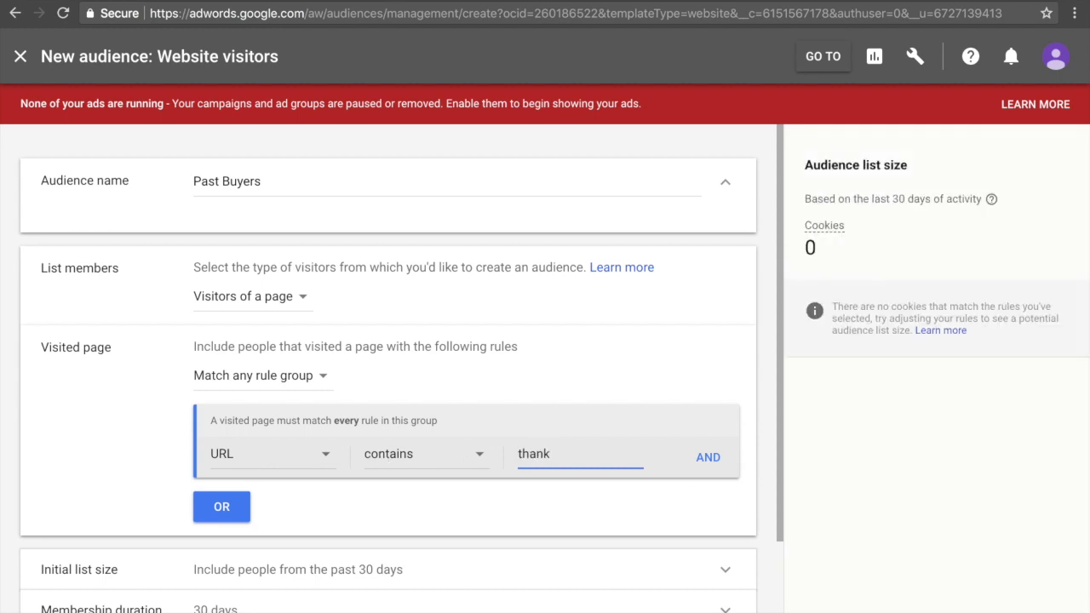
pyautogui.write('_you')
pyautogui.click(635, 393)
pyautogui.click(527, 456)
pyautogui.moveTo(527, 457); pyautogui.dragTo(564, 455)
pyautogui.click(258, 242)
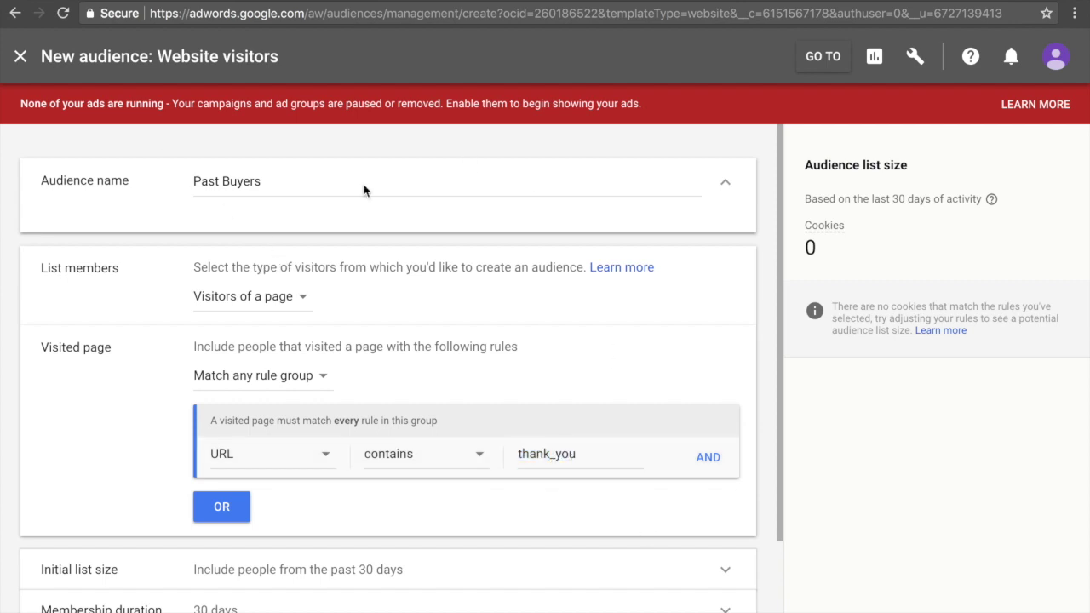
# Keep the initial list including people from the past 30 days and set the membership duration to 90 days
pyautogui.scroll(-2, 440, 435)
pyautogui.click(366, 479)
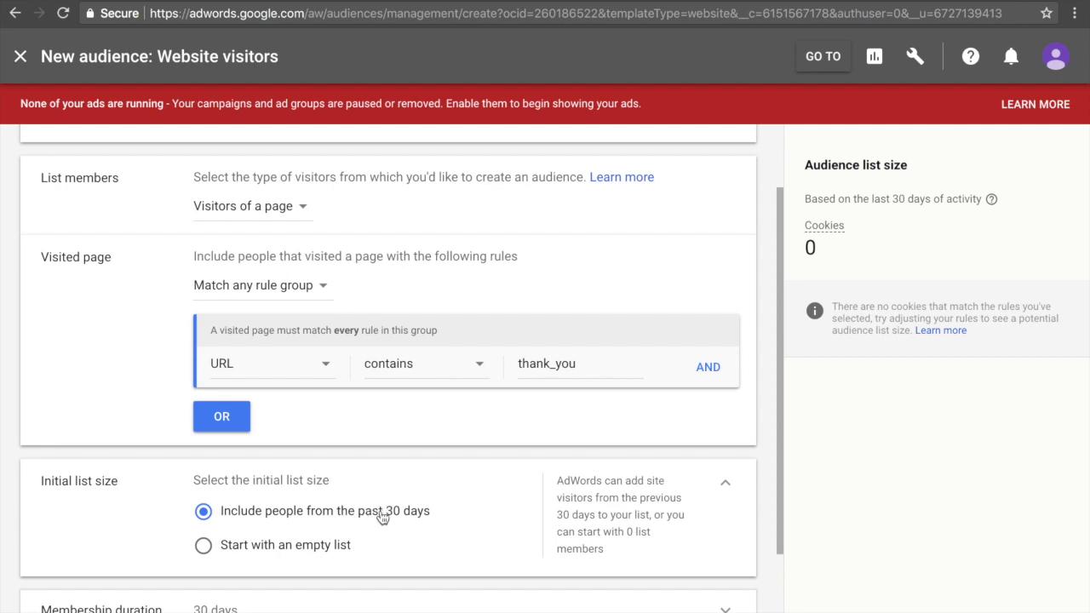
pyautogui.scroll(-3, 400, 511)
pyautogui.click(302, 470)
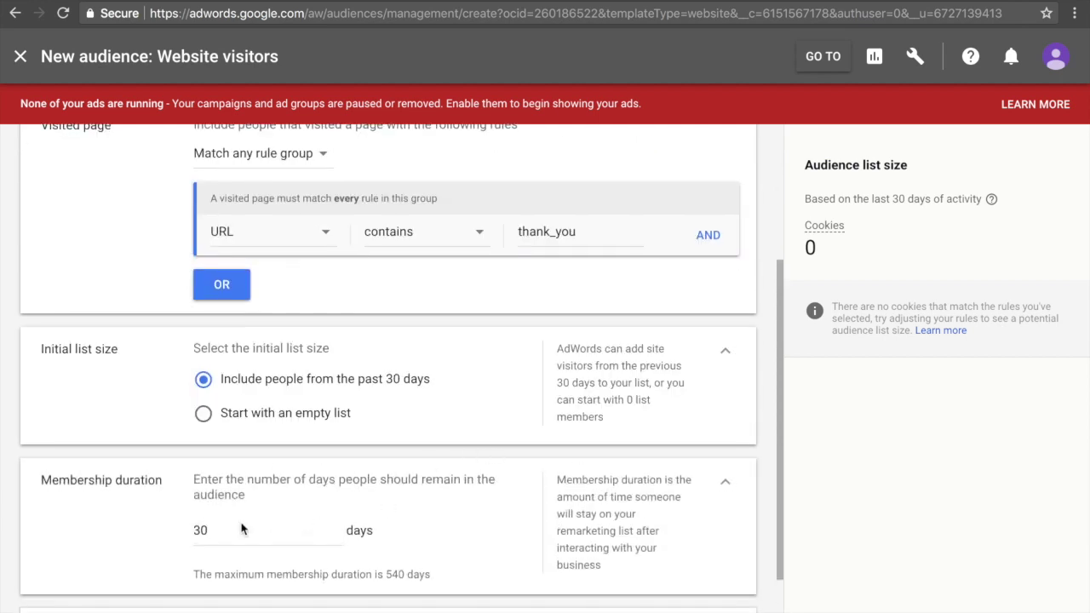
pyautogui.doubleClick(201, 528)
pyautogui.write('90')
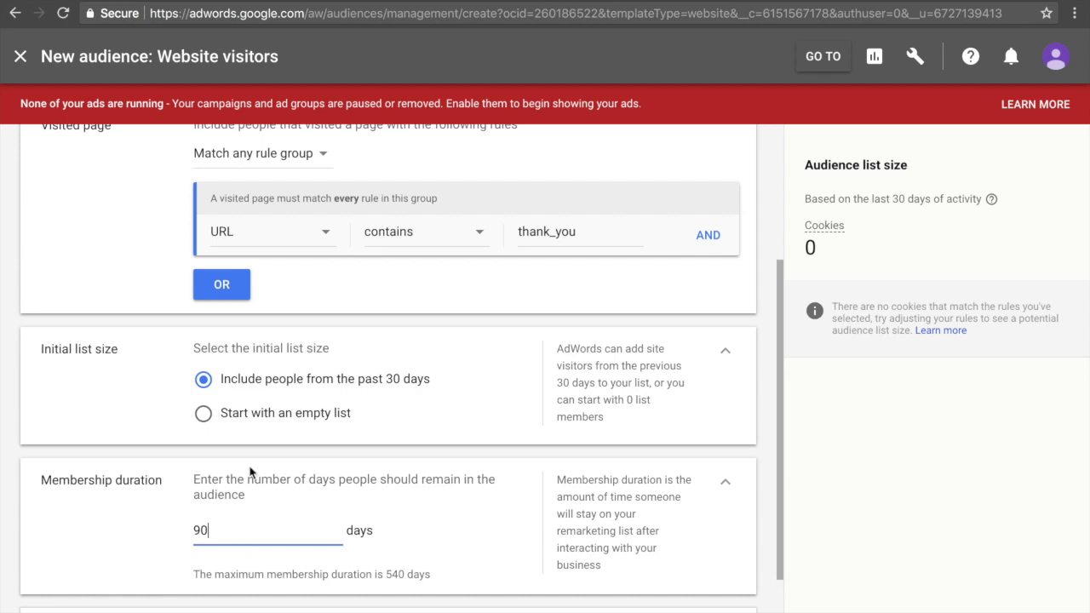
pyautogui.click(297, 556)
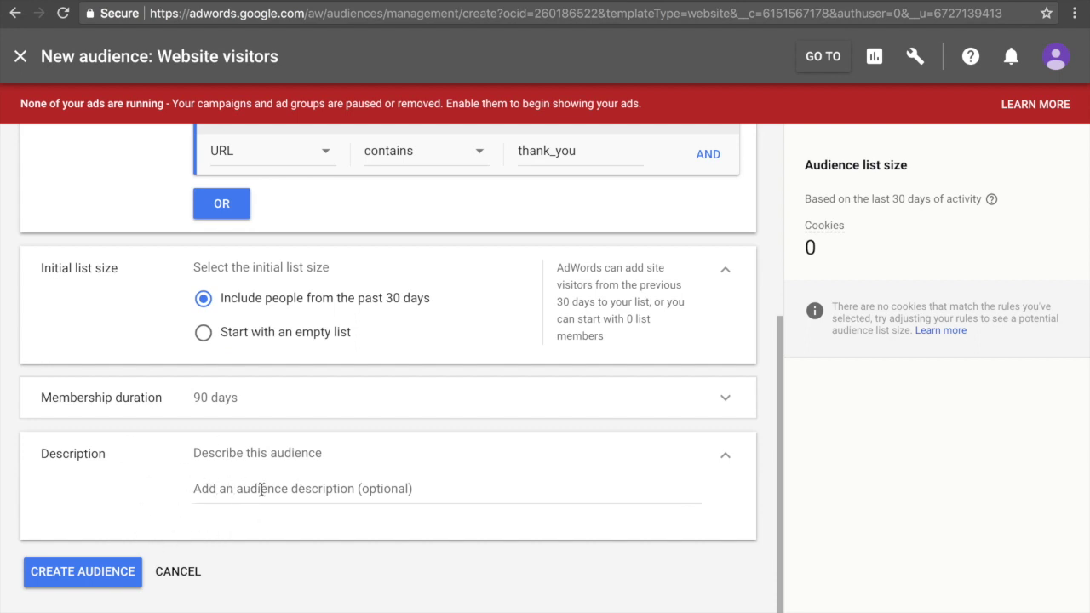
# Check the Past Buyers name and URL rule, and create the audience
pyautogui.scroll(4, 277, 484)
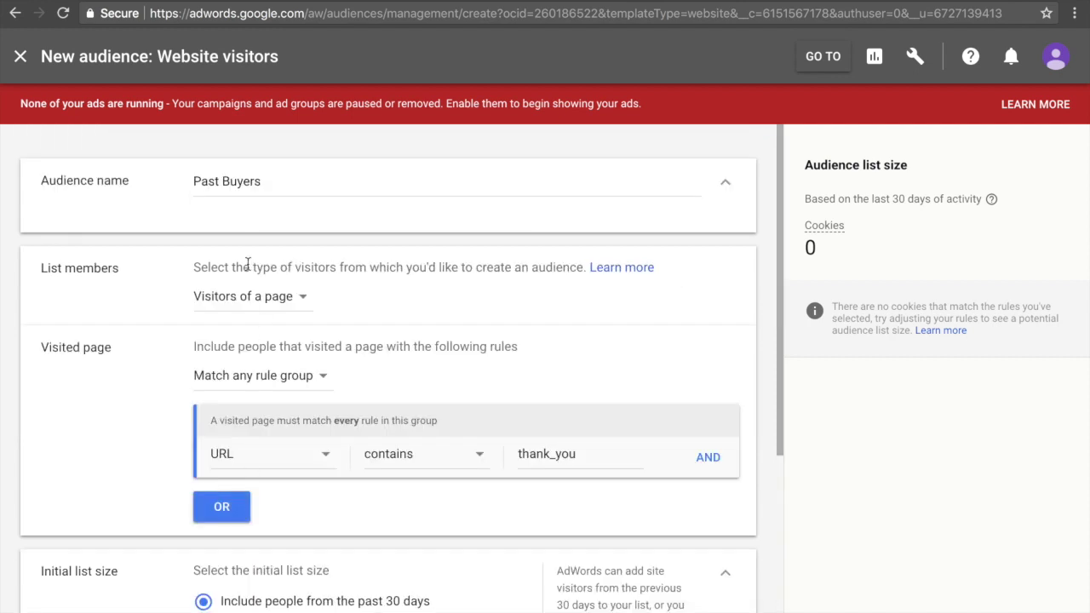
pyautogui.moveTo(201, 180); pyautogui.dragTo(426, 180)
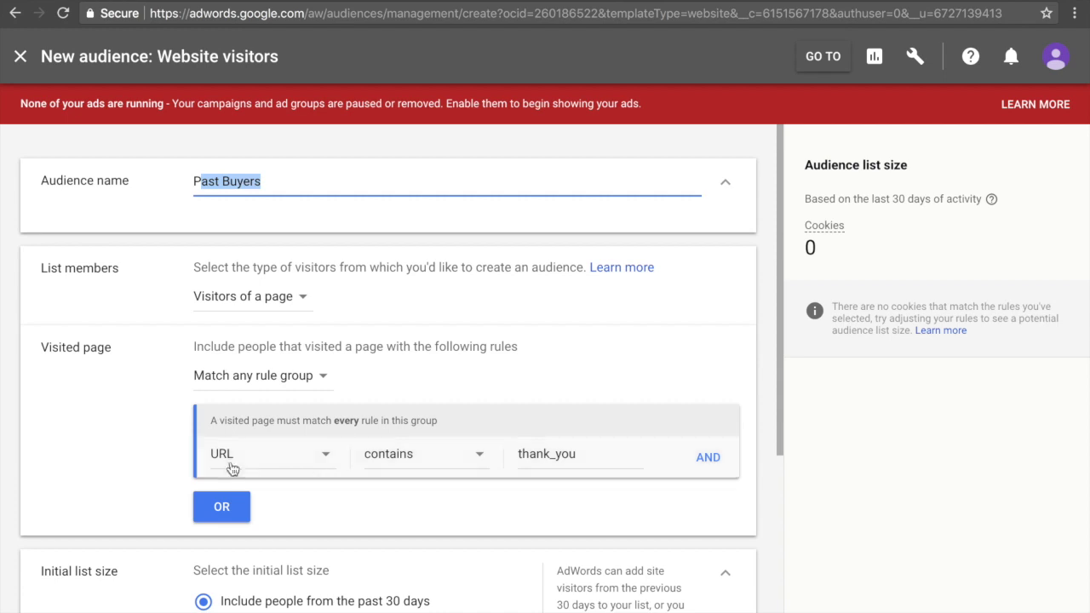
pyautogui.click(539, 452)
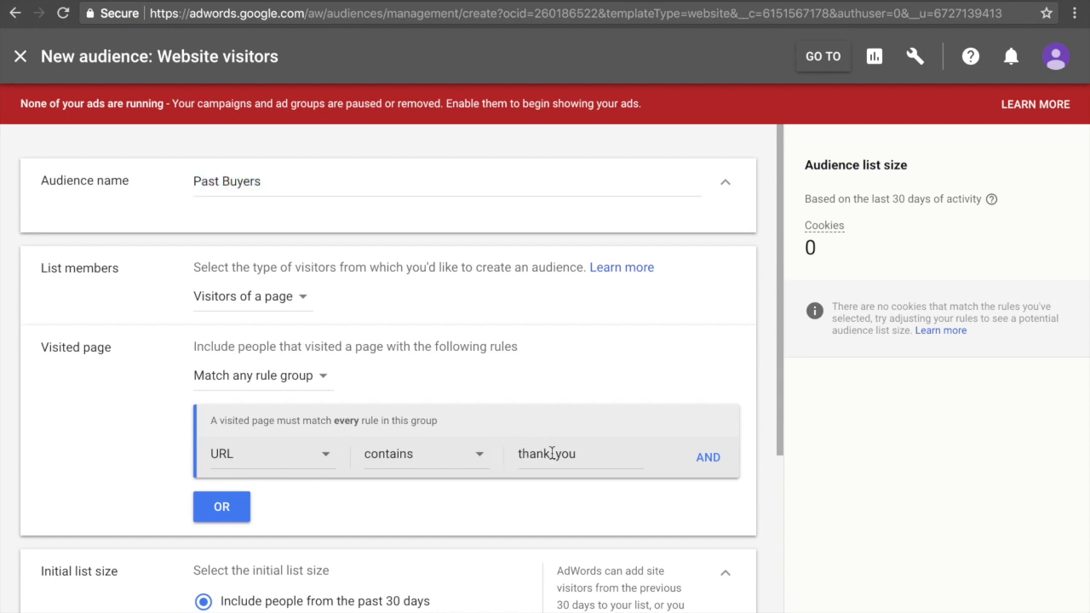
pyautogui.scroll(-4, 642, 452)
pyautogui.click(79, 580)
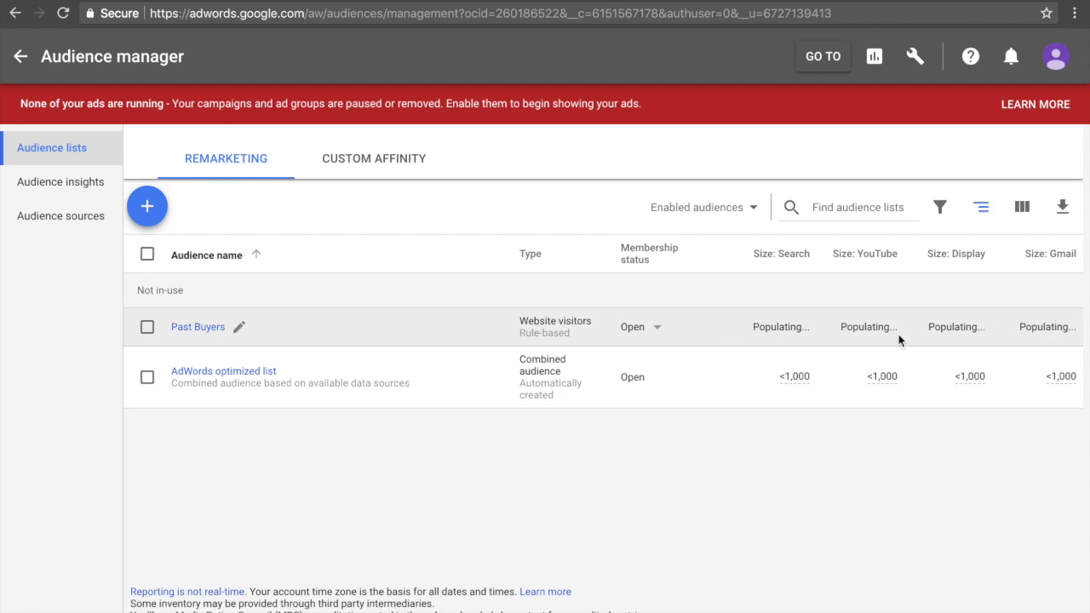
pyautogui.moveTo(755, 328); pyautogui.dragTo(987, 329)
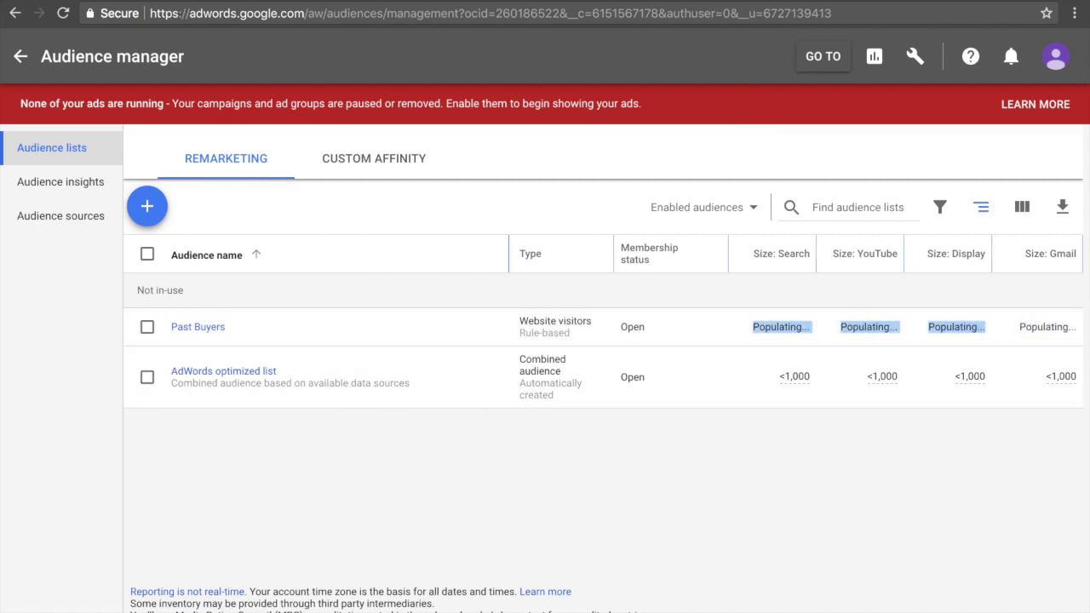
pyautogui.moveTo(357, 3)
# Start another website visitors audience named Window Shoppers for visitors of a page who did not visit another page
pyautogui.click(147, 206)
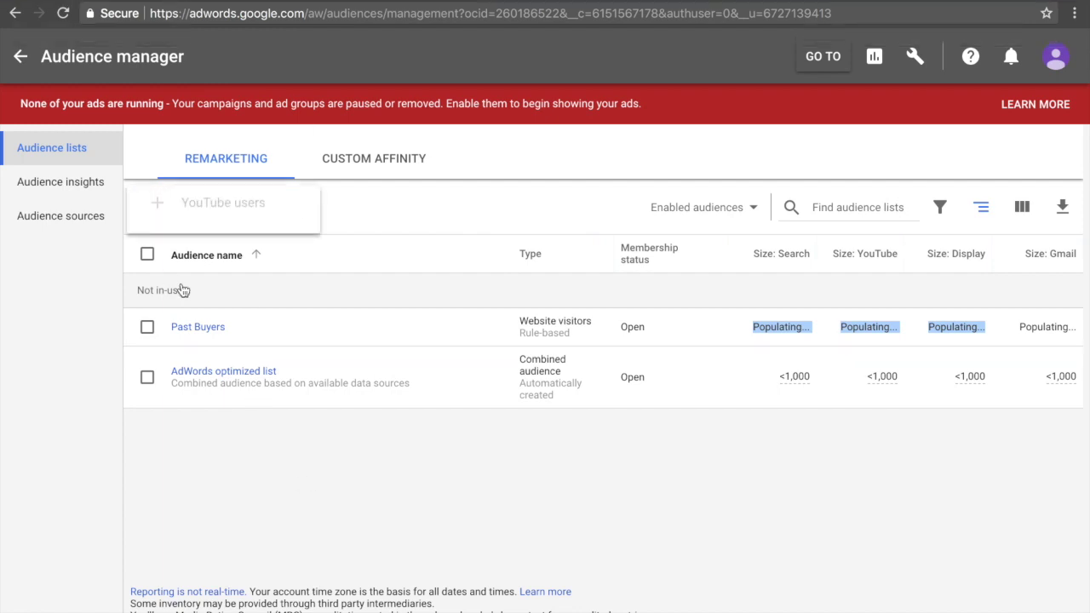
pyautogui.click(244, 273)
pyautogui.click(395, 178)
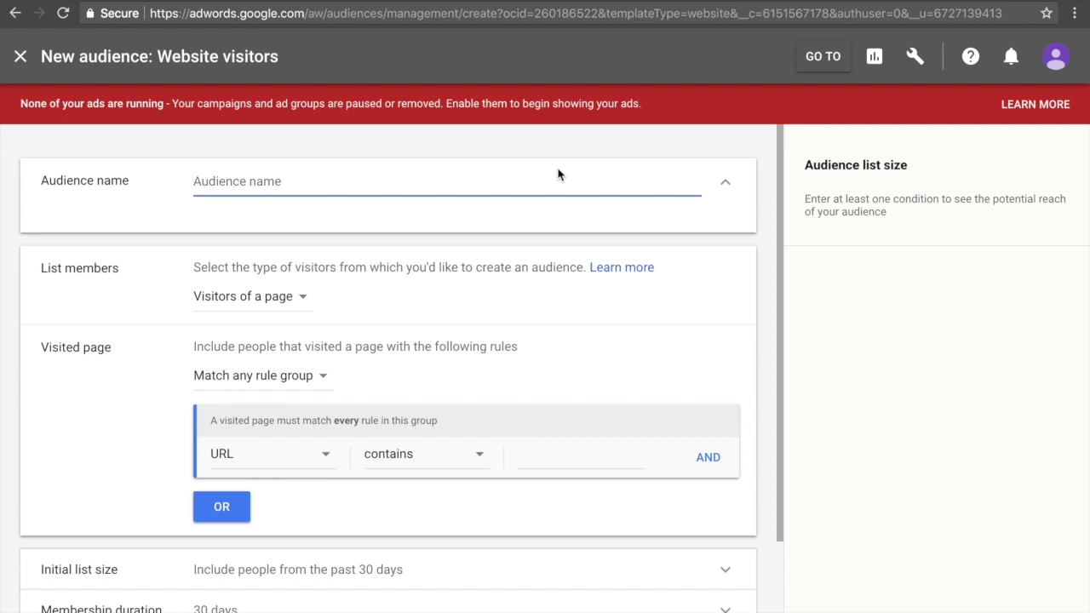
pyautogui.write('Window Sho')
pyautogui.write('ppers')
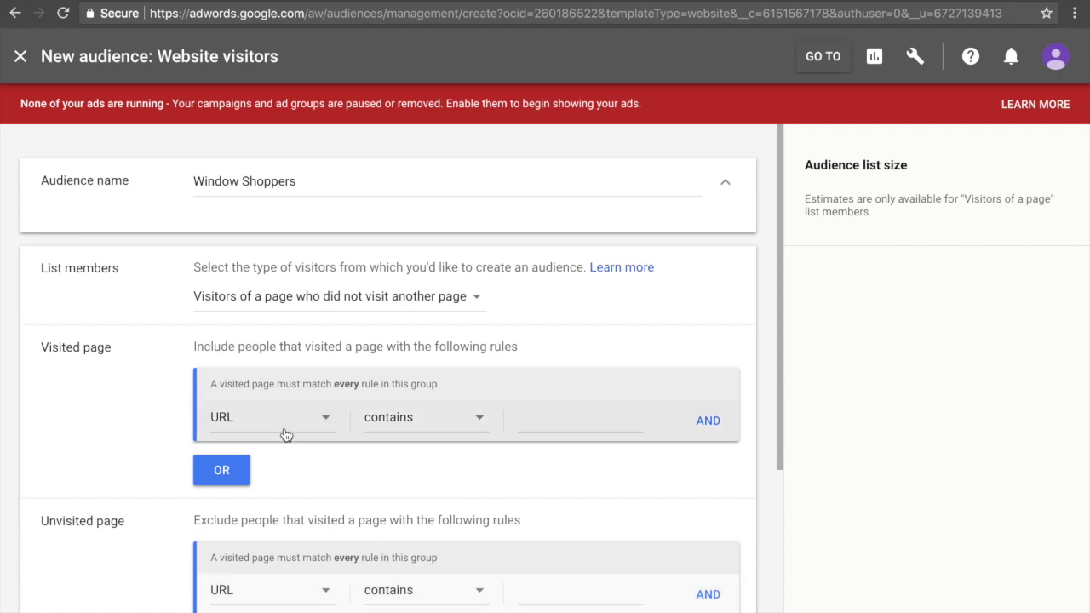
pyautogui.click(522, 421)
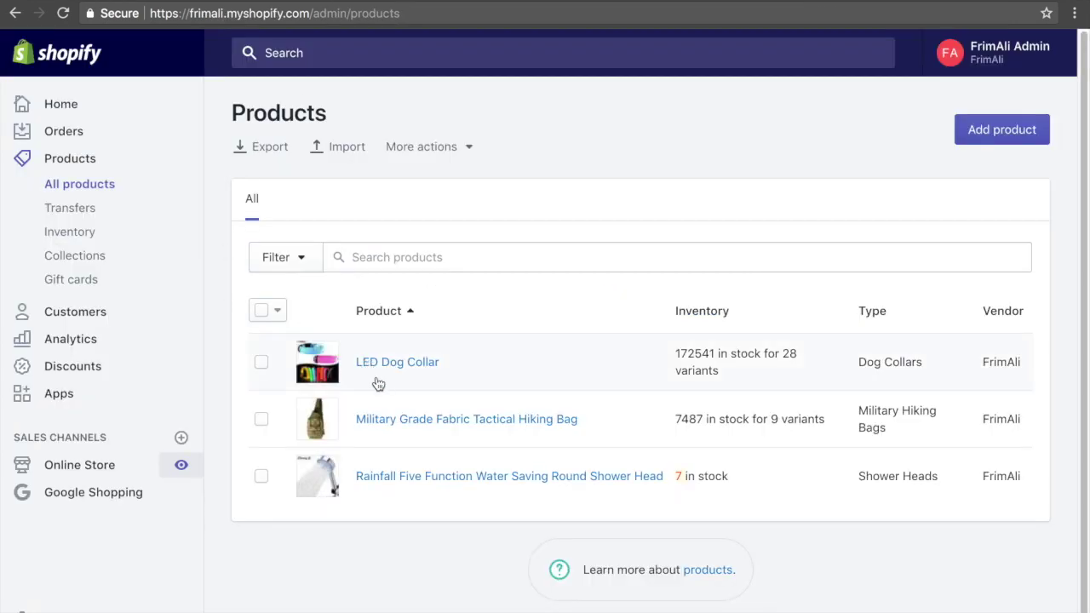
# Switch to the Shopify store and examine the page URLs of the LED Dog Collar and Military Grade Fabric Tactical Hiking Bag
pyautogui.click(417, 364)
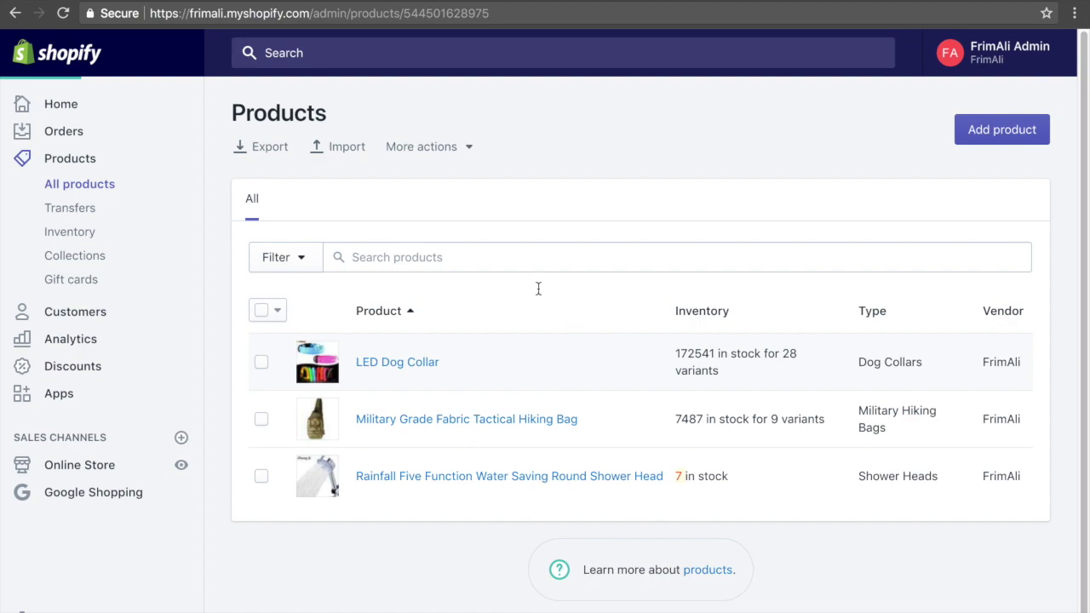
pyautogui.click(369, 175)
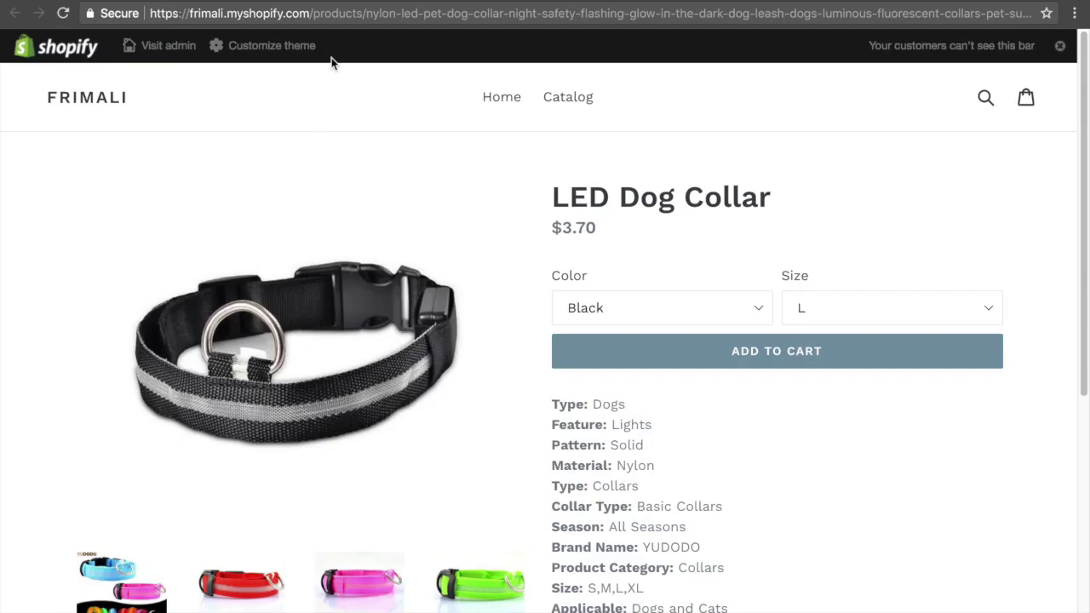
pyautogui.moveTo(173, 12); pyautogui.dragTo(683, 197)
pyautogui.click(567, 196)
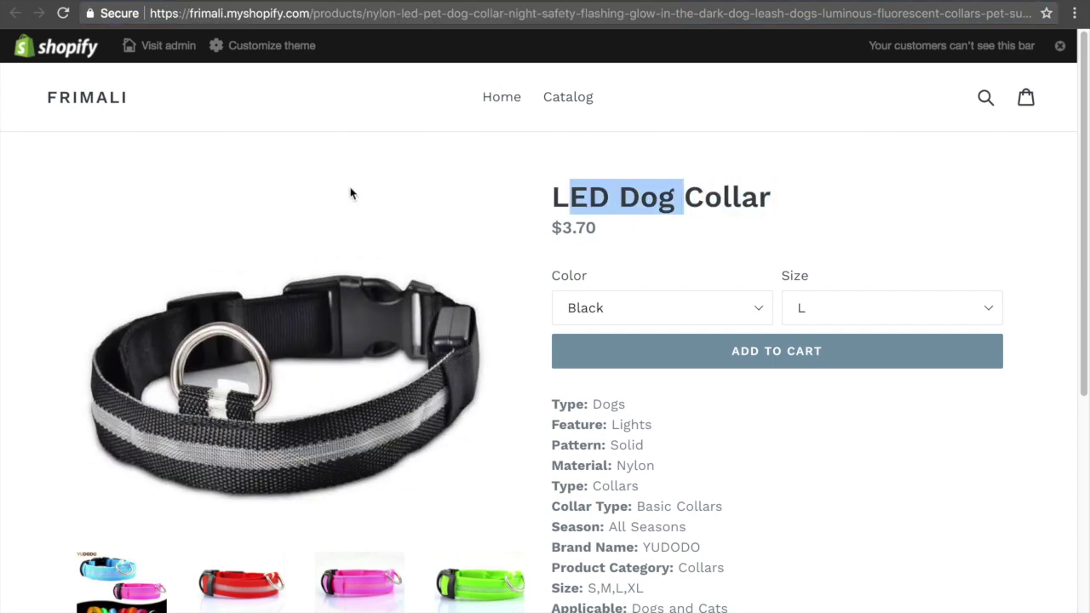
pyautogui.moveTo(314, 13); pyautogui.dragTo(364, 13)
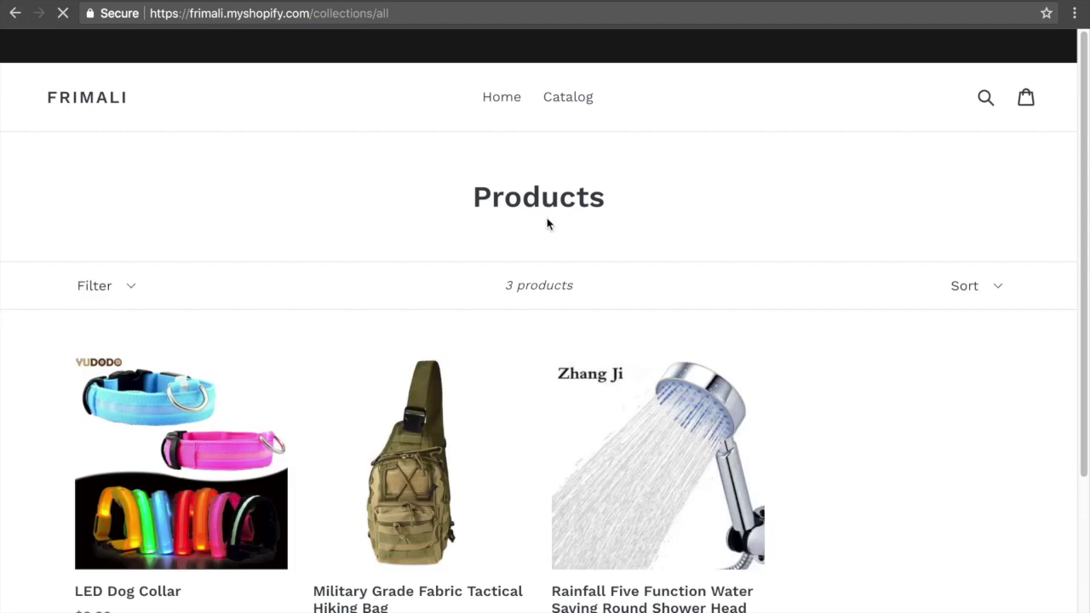
pyautogui.click(454, 470)
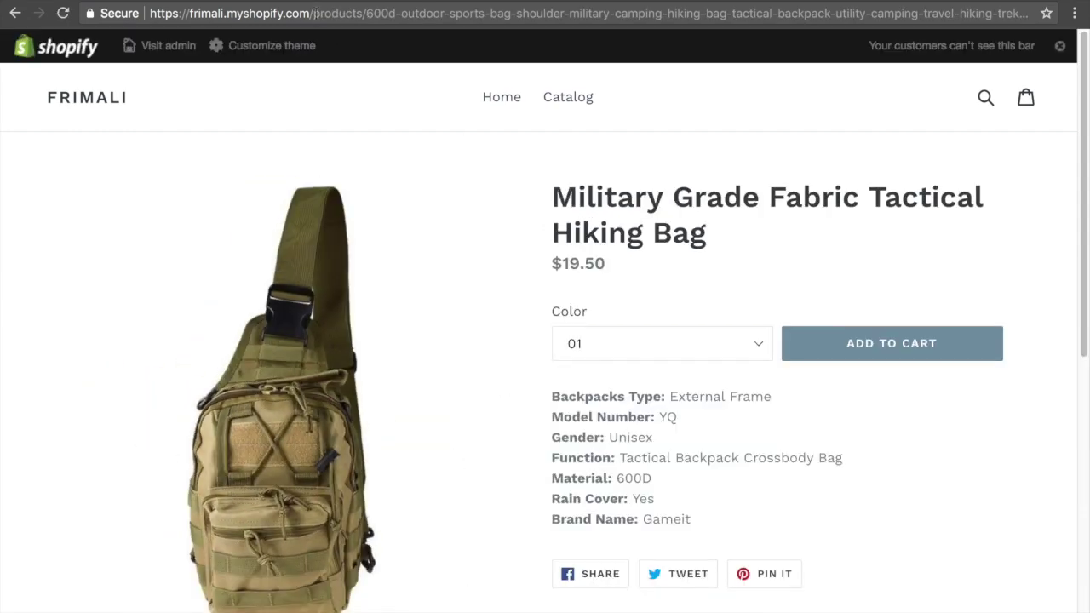
pyautogui.moveTo(313, 12); pyautogui.dragTo(728, 12)
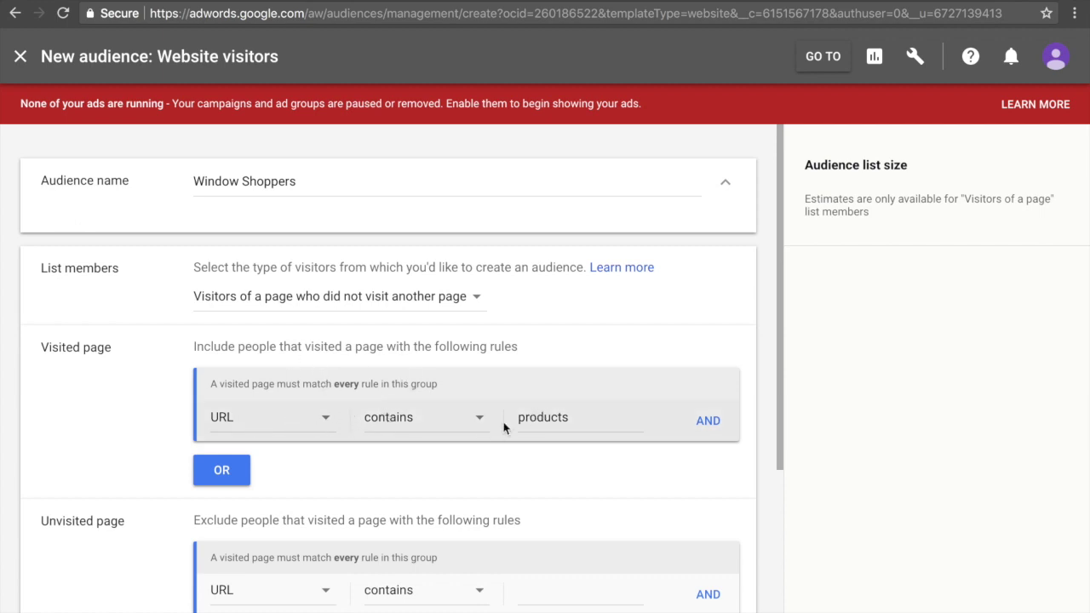
# In AdWords, set the Window Shoppers visited page rule to URL contains products and the unvisited page rule to URL contains cart
pyautogui.moveTo(519, 419); pyautogui.dragTo(591, 418)
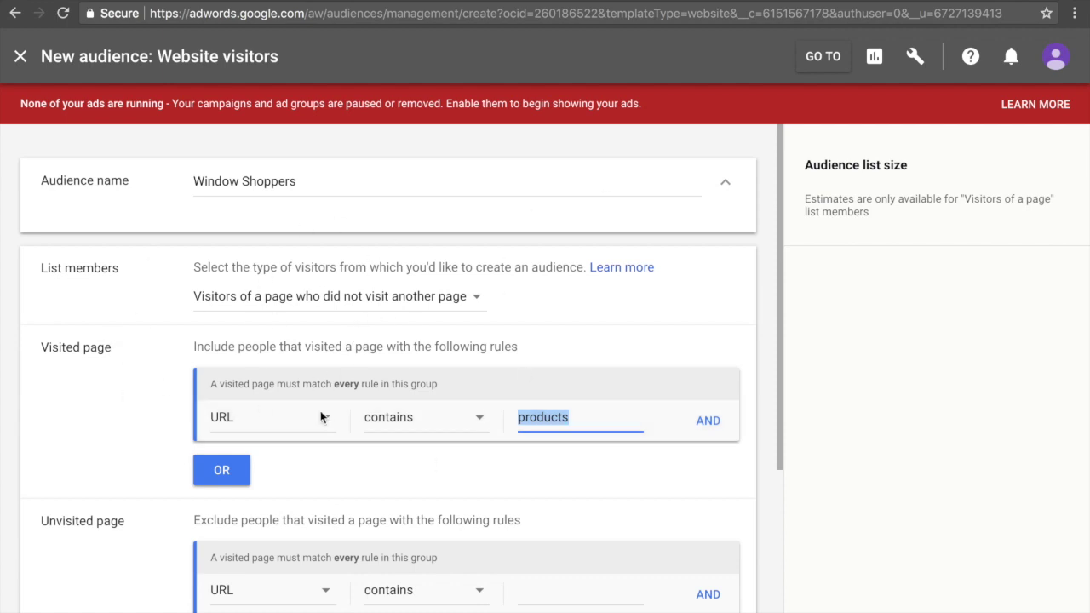
pyautogui.scroll(-1, 326, 435)
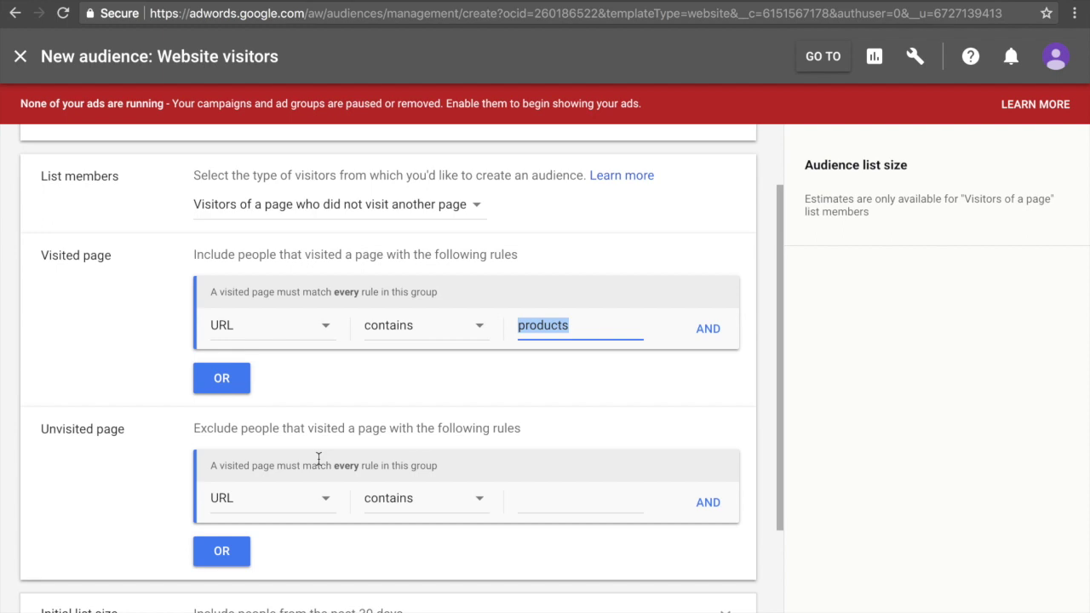
pyautogui.click(548, 506)
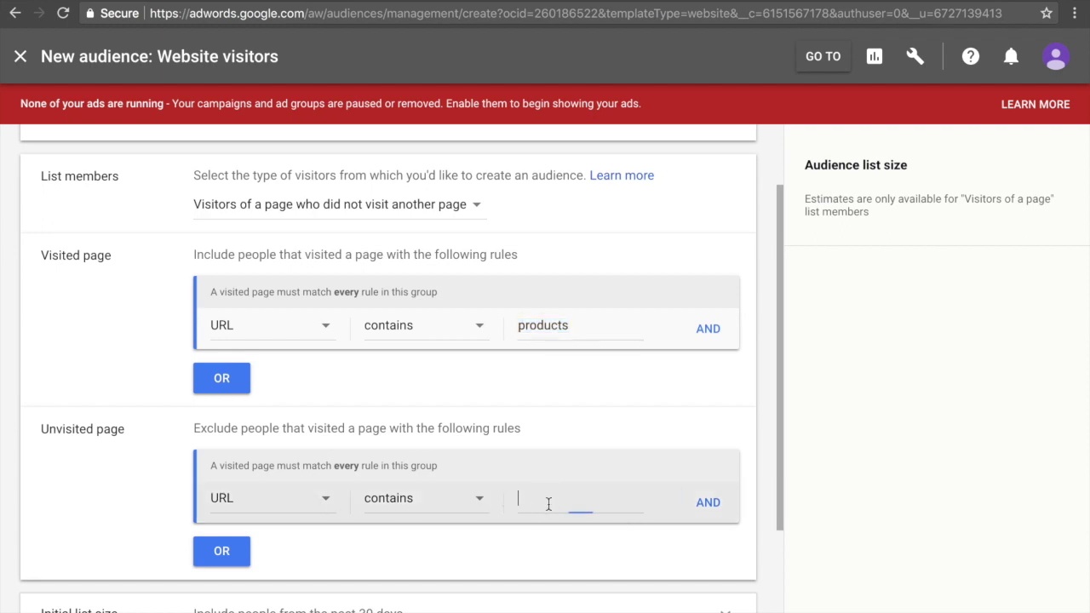
pyautogui.write('cart')
pyautogui.tripleClick(43, 433)
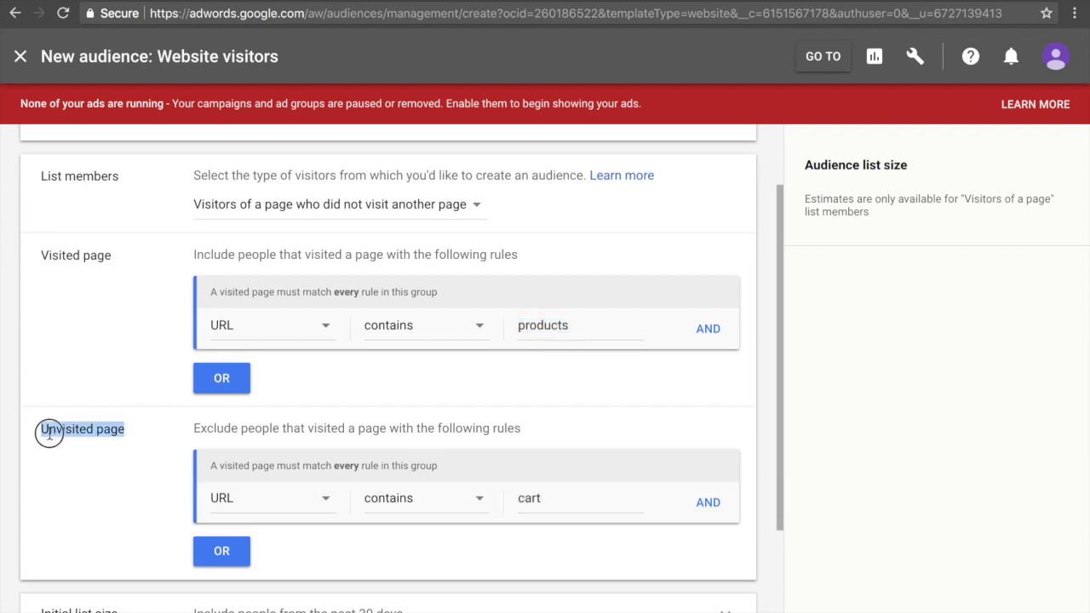
# Add a second unvisited page rule, URL contains checkout, to the Window Shoppers audience and review the rules
pyautogui.click(150, 442)
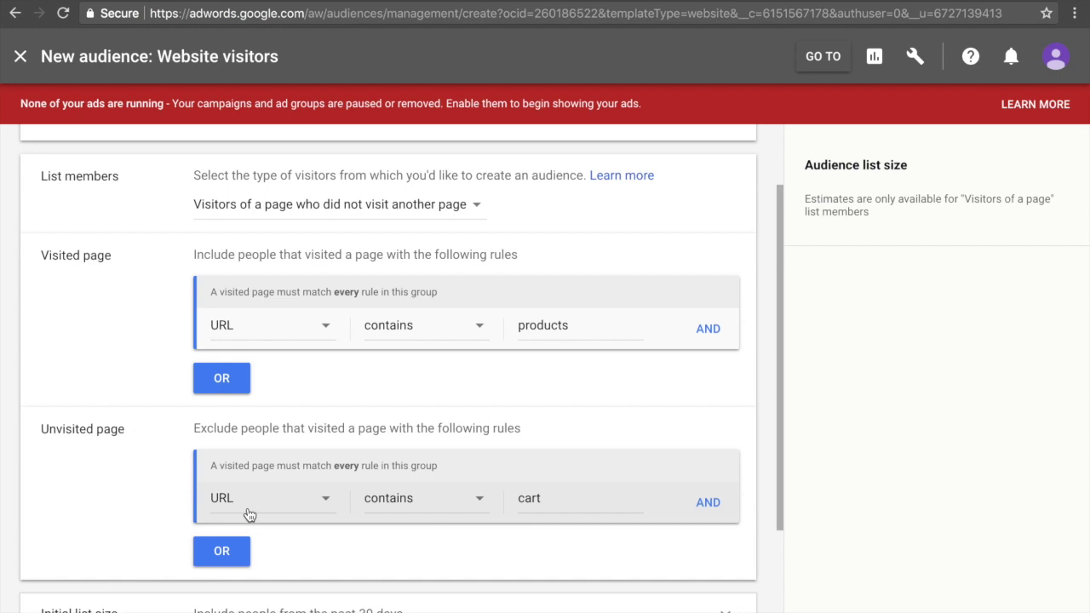
pyautogui.click(701, 516)
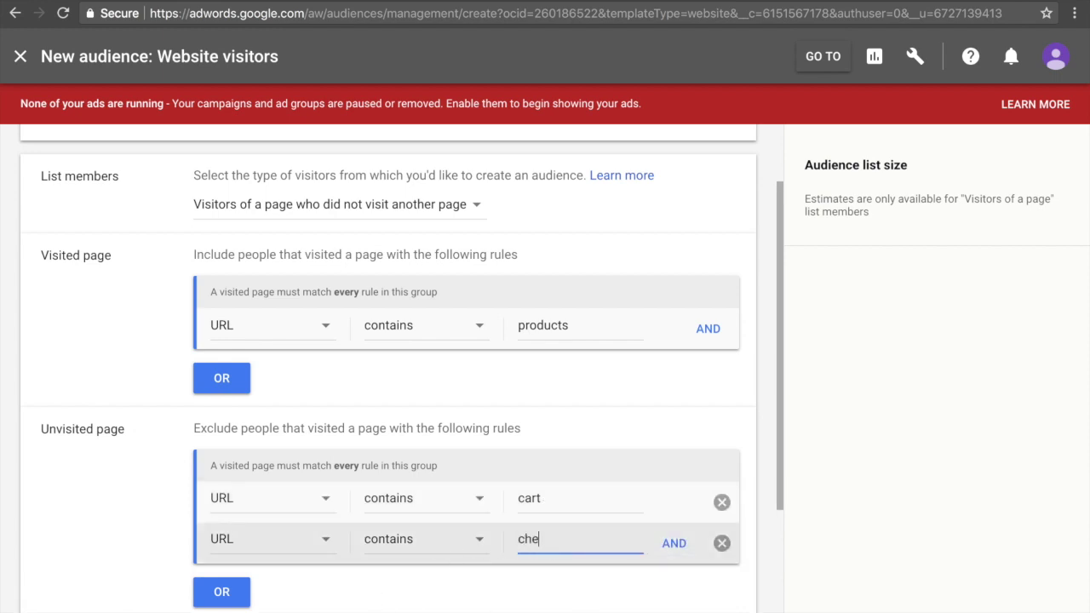
pyautogui.click(441, 420)
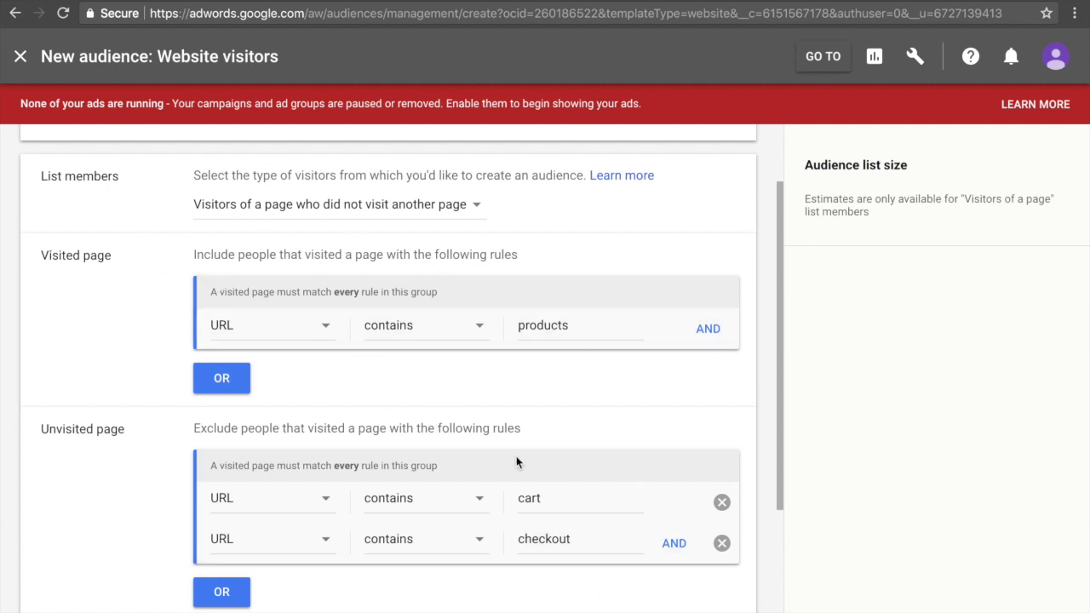
pyautogui.moveTo(136, 321); pyautogui.dragTo(598, 341)
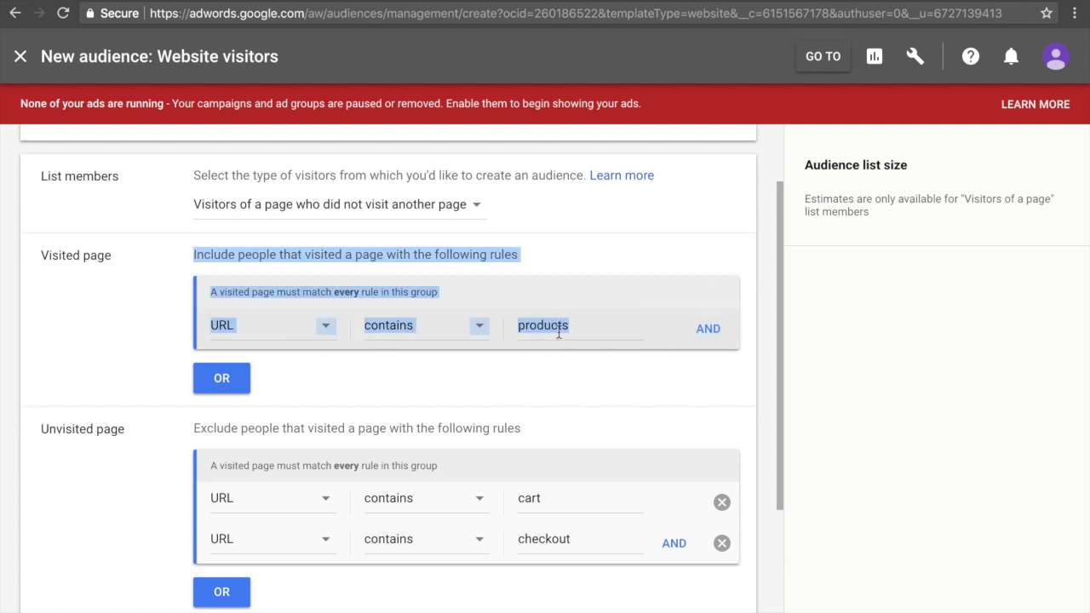
pyautogui.click(539, 354)
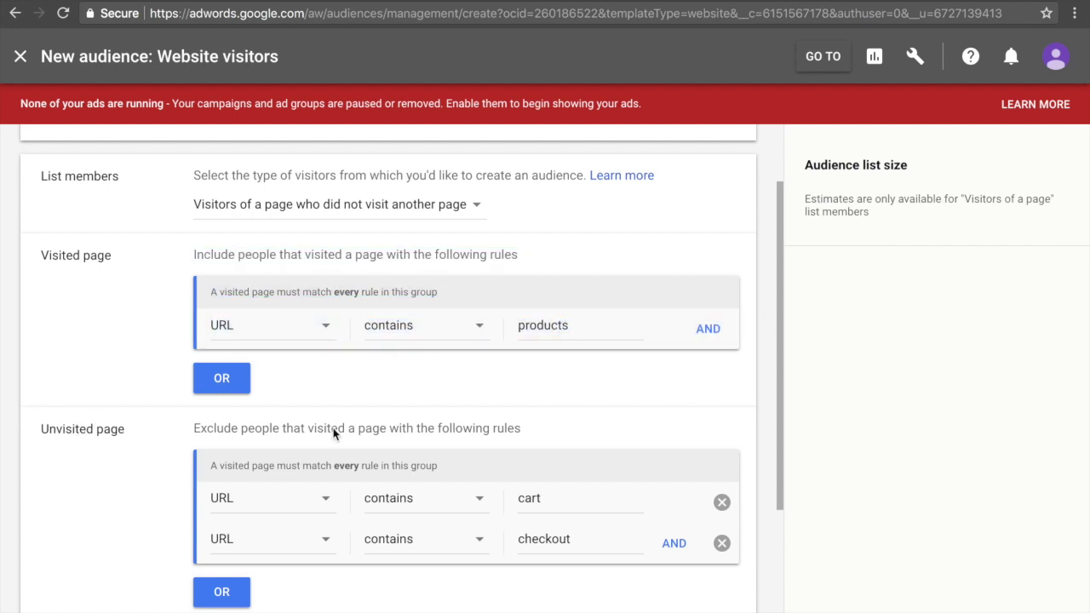
# Set the Window Shoppers membership duration to 90 days and create the audience
pyautogui.scroll(-3, 452, 579)
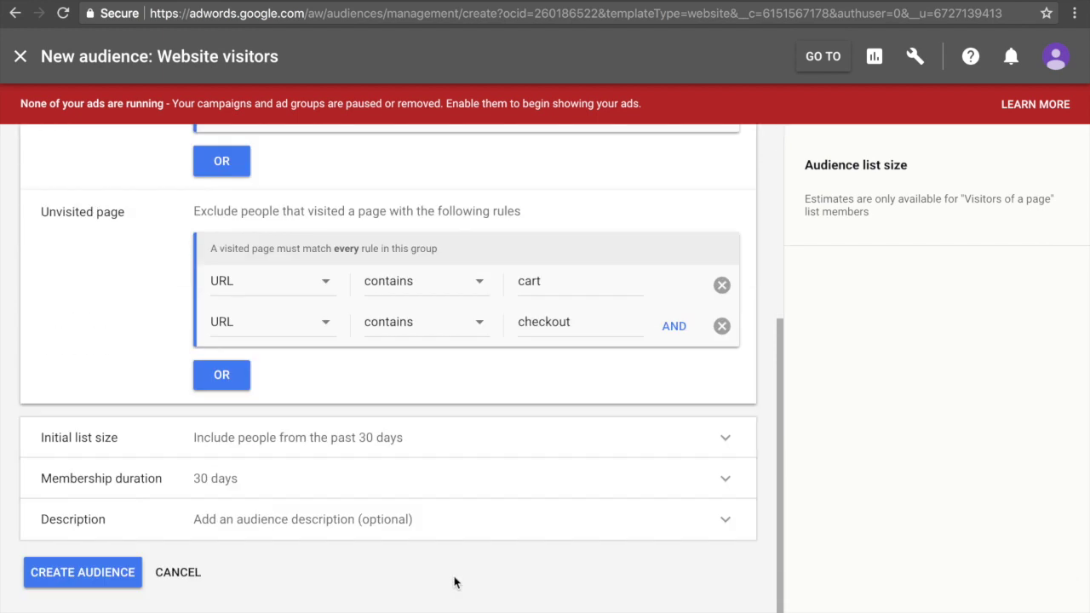
pyautogui.click(245, 494)
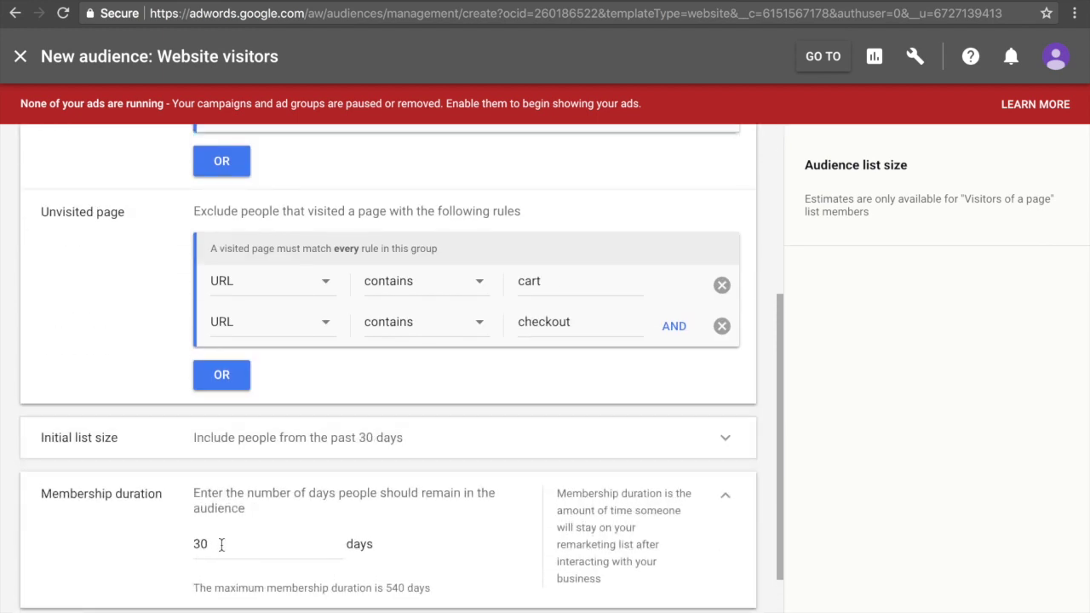
pyautogui.write('90')
pyautogui.scroll(-2, 85, 553)
pyautogui.click(85, 574)
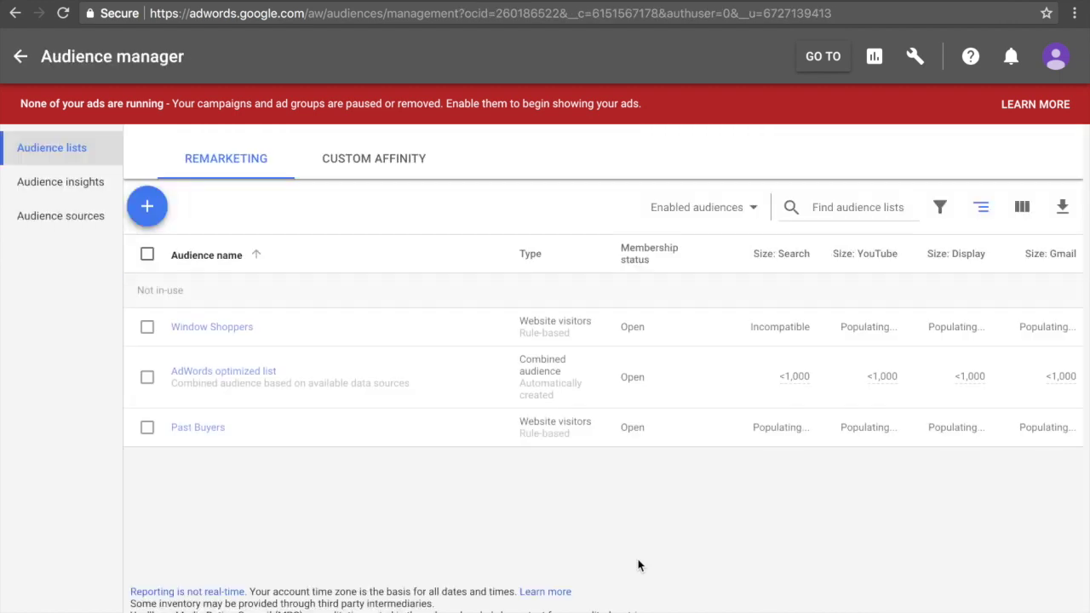
# Start another website visitors audience and name it Add To Cart
pyautogui.click(148, 206)
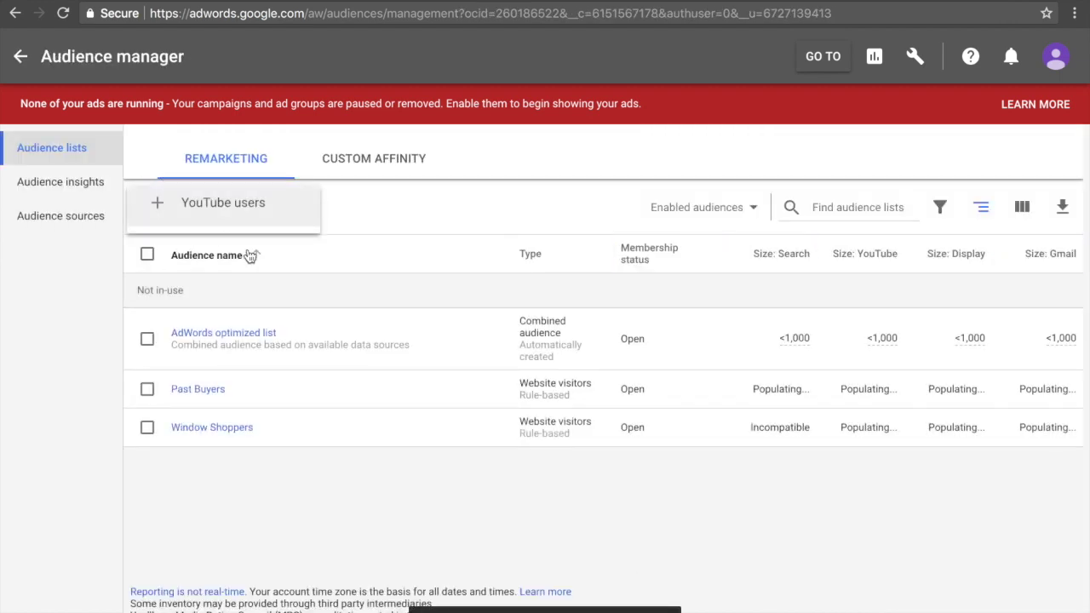
pyautogui.click(253, 263)
pyautogui.click(237, 184)
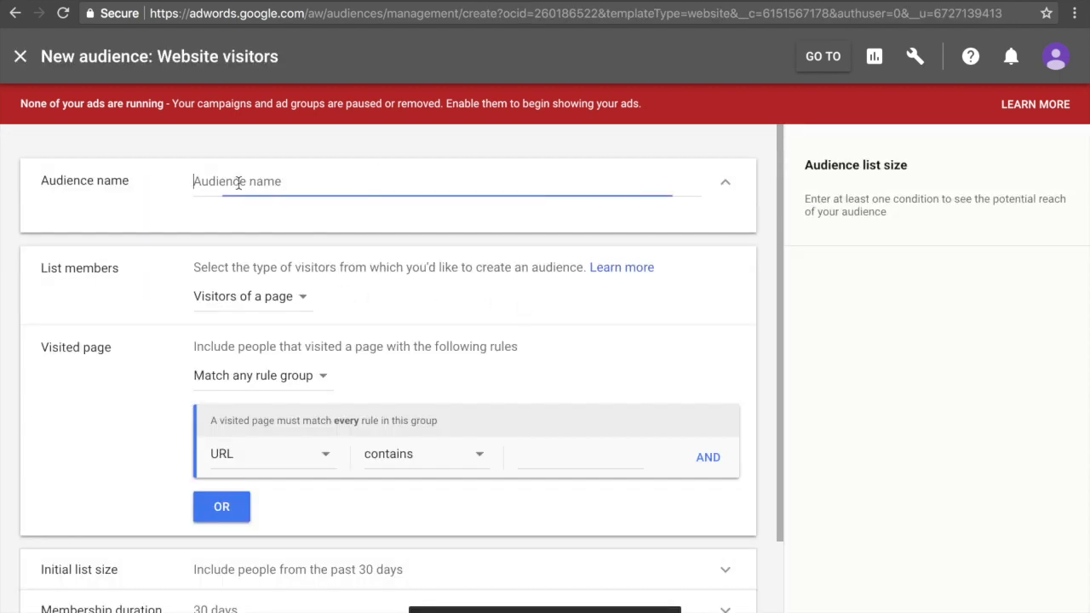
pyautogui.write('Add')
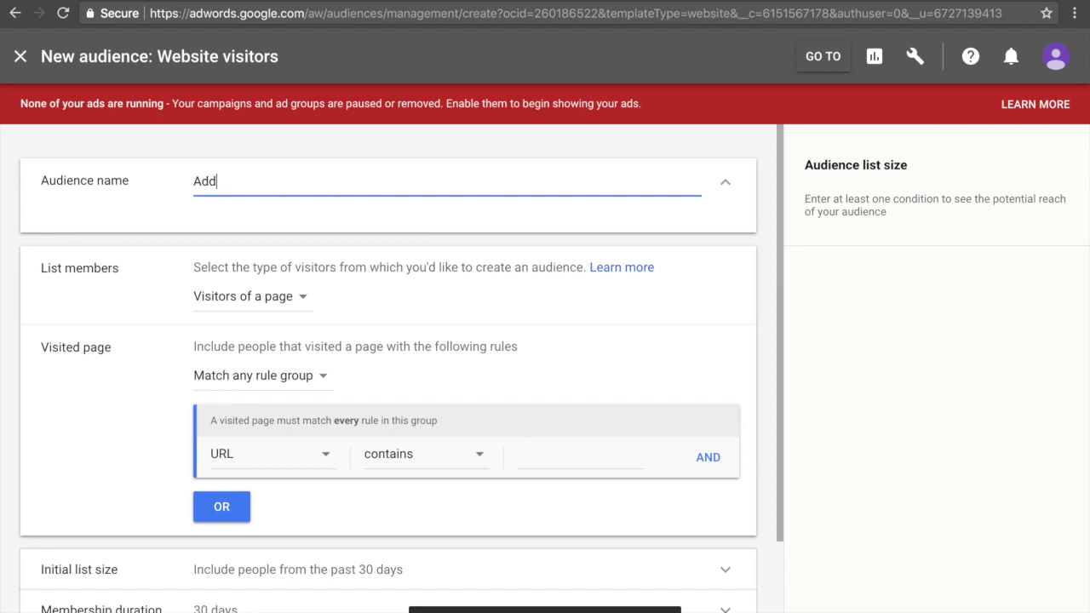
pyautogui.write(' To Cart')
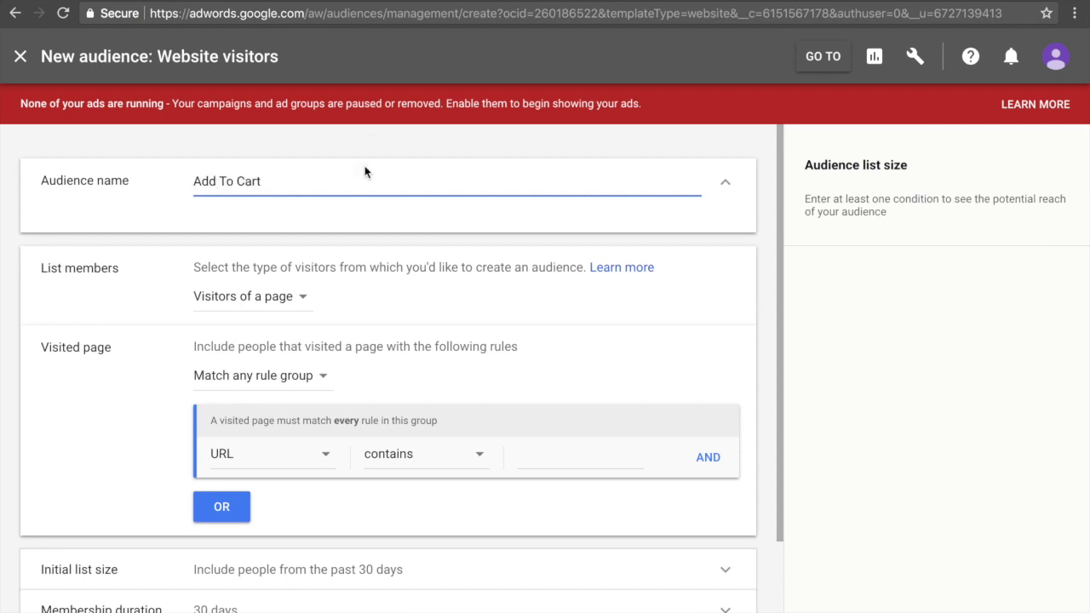
# Set the list members to visitors of a page who did not visit another page, with a visited page URL containing cart
pyautogui.click(294, 302)
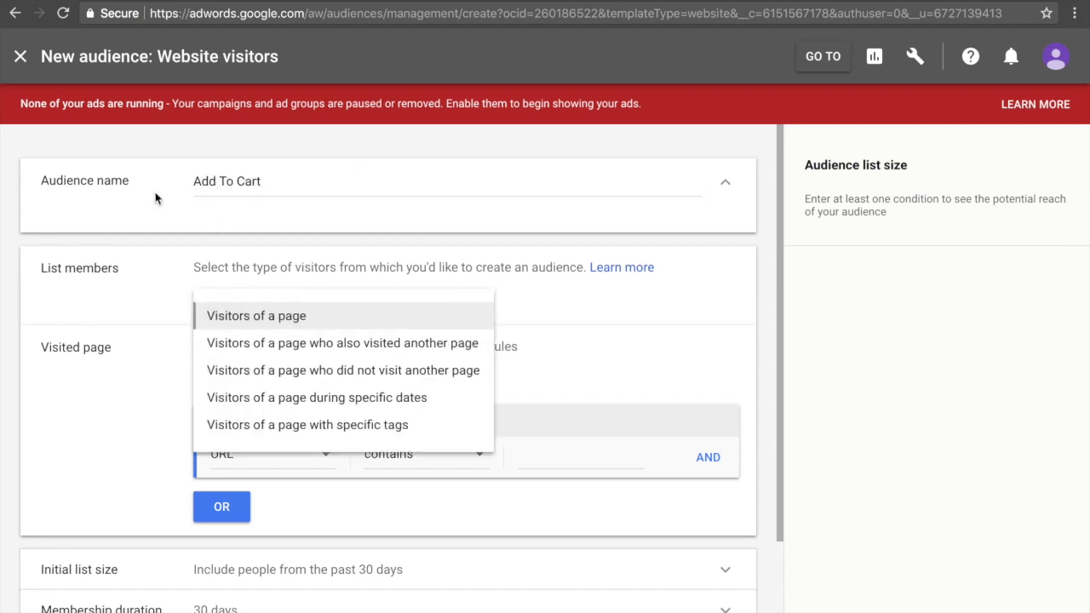
pyautogui.click(268, 181)
pyautogui.click(260, 306)
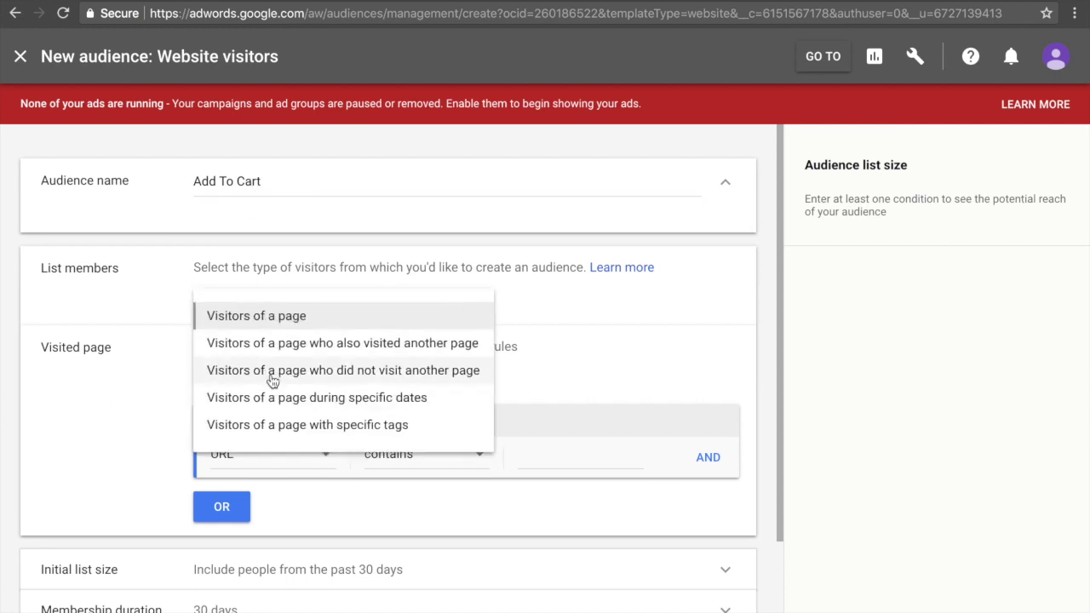
pyautogui.click(271, 374)
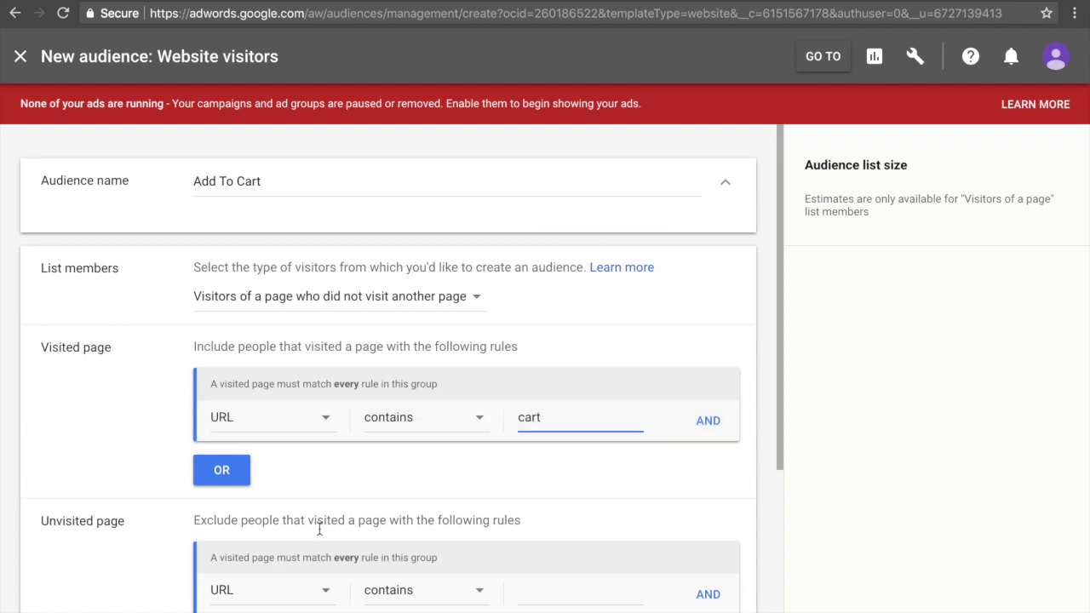
# Set the unvisited page rule of the new audience to URL contains checkout
pyautogui.scroll(-1, 183, 566)
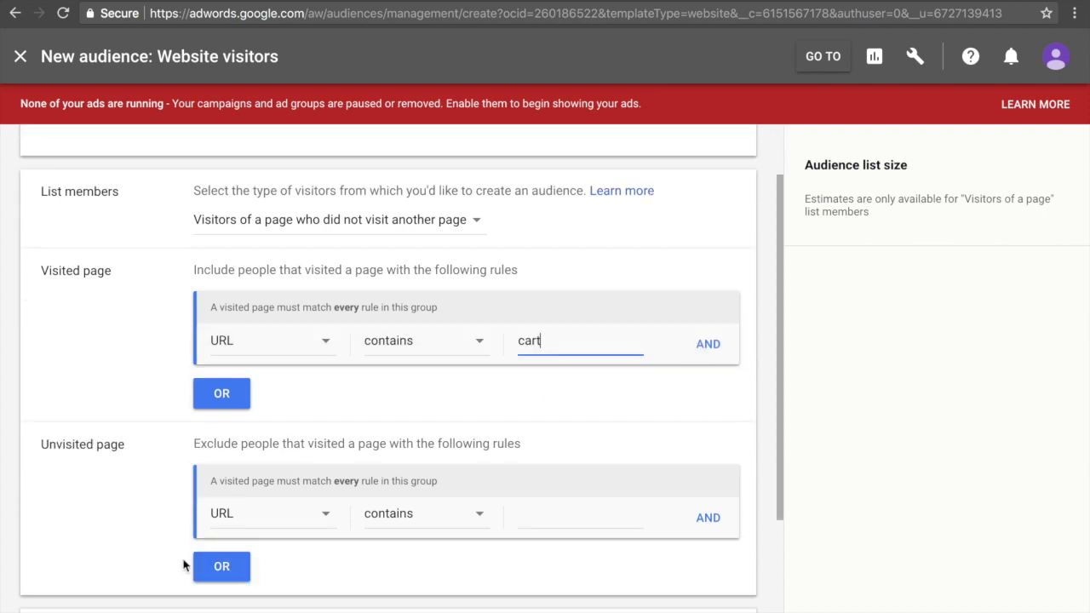
pyautogui.click(576, 519)
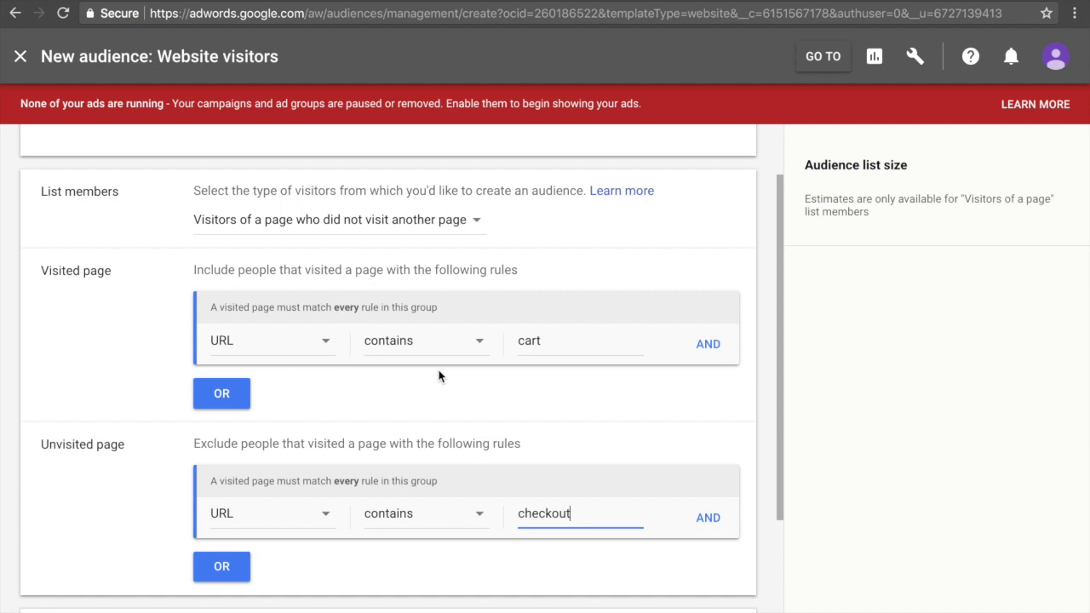
pyautogui.scroll(2, 439, 376)
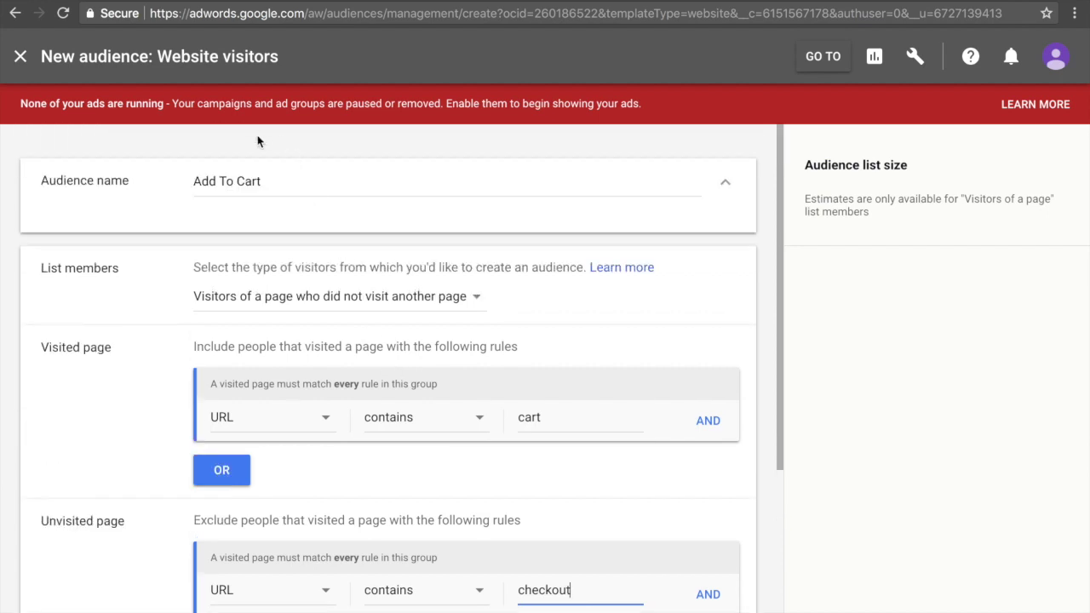
# Rename the new audience as Abandoned Checkouts
pyautogui.click(278, 183)
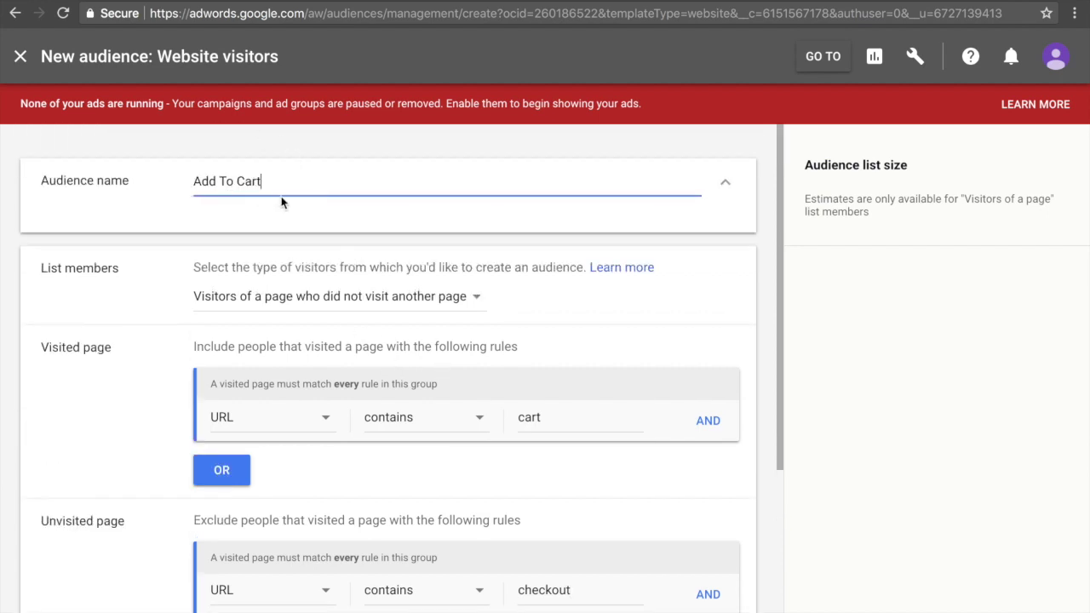
pyautogui.moveTo(282, 202); pyautogui.dragTo(126, 174)
pyautogui.write('Abandone')
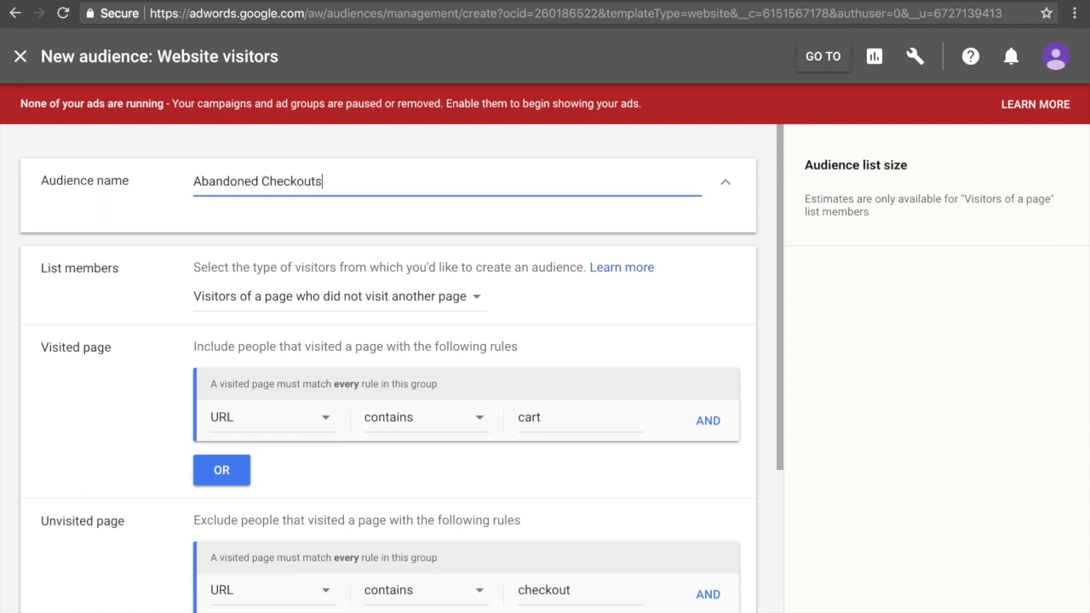
# Set the visited page rule to URL contains checkout and the unvisited page rule to URL contains thank_you
pyautogui.moveTo(568, 427); pyautogui.dragTo(402, 423)
pyautogui.write('checkout')
pyautogui.moveTo(579, 590); pyautogui.dragTo(545, 540)
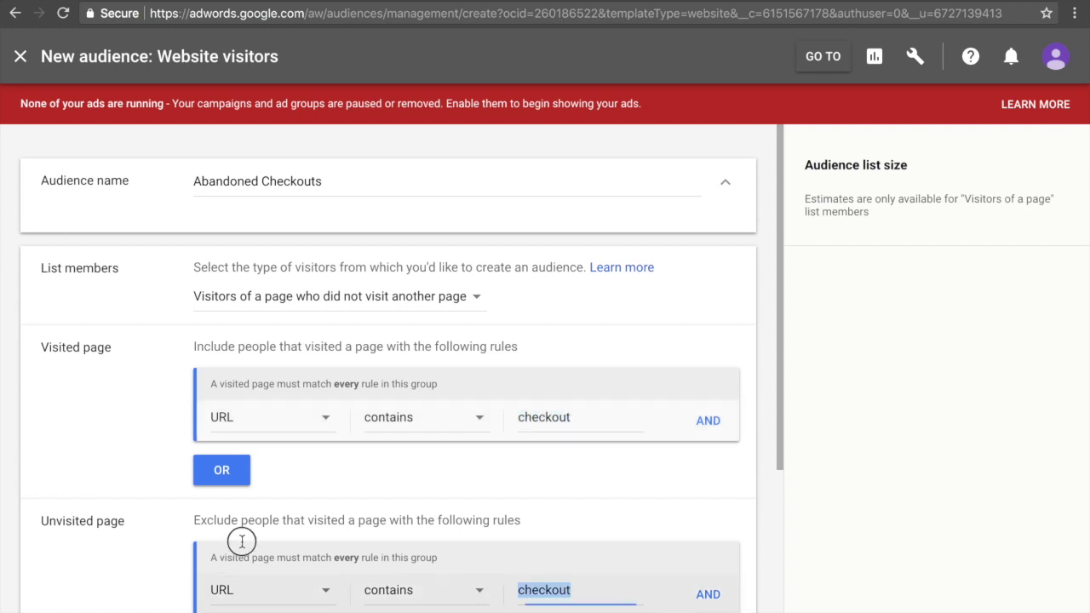
pyautogui.write('thank_y')
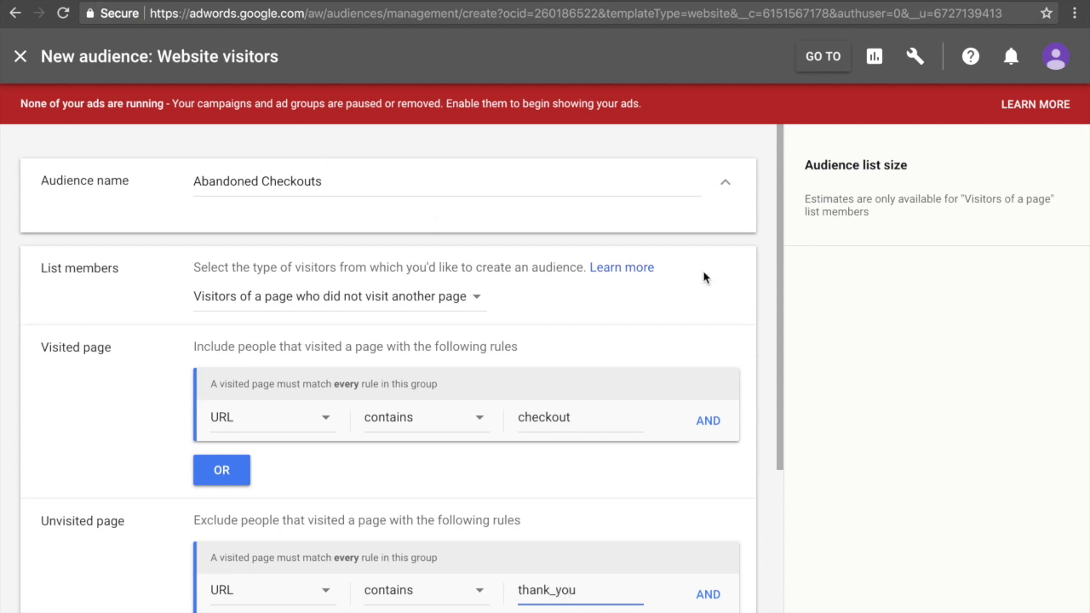
# Set the Abandoned Checkouts membership duration to 90 days and create the audience
pyautogui.scroll(-2, 601, 452)
pyautogui.click(20, 265)
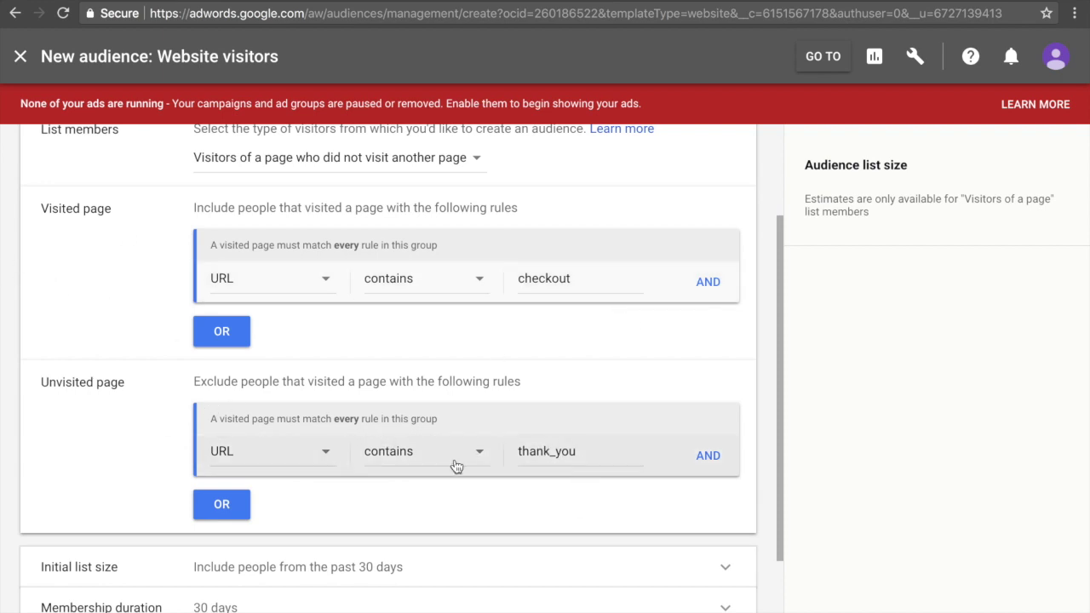
pyautogui.scroll(-2, 384, 528)
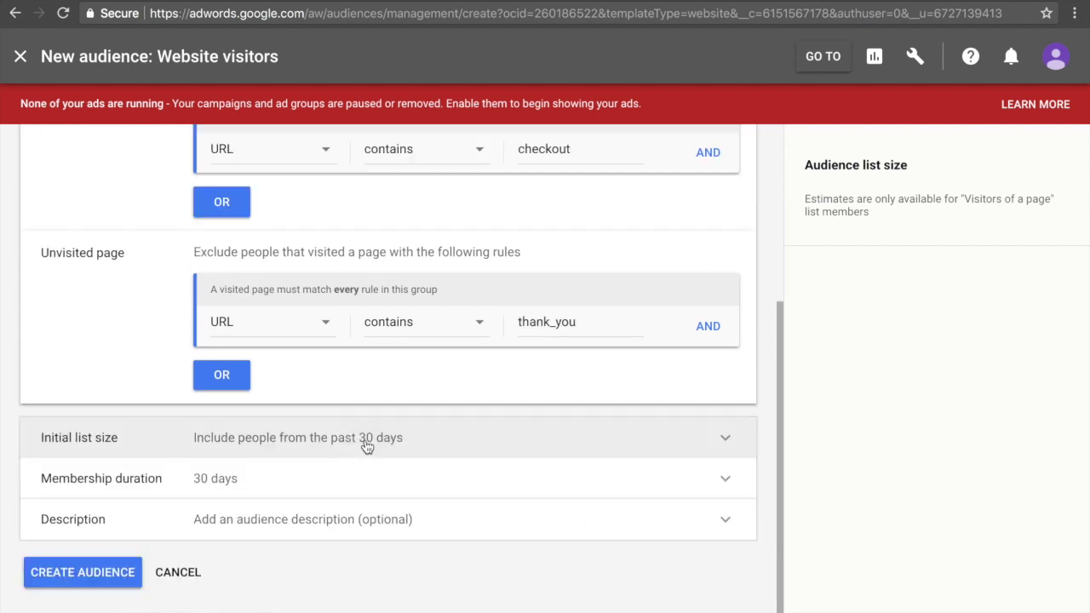
pyautogui.click(365, 438)
pyautogui.click(238, 568)
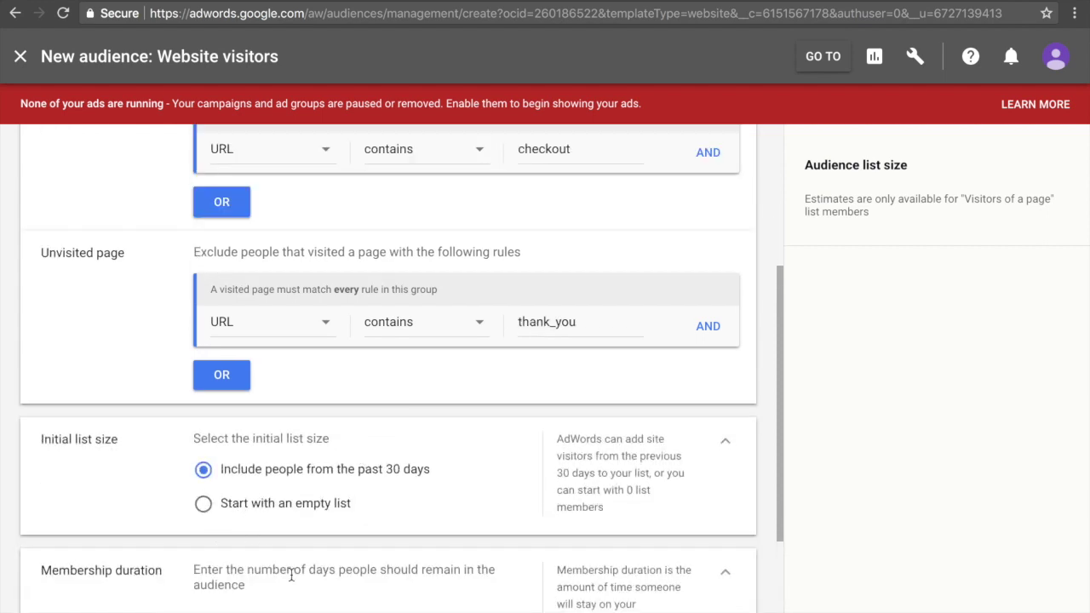
pyautogui.click(207, 593)
pyautogui.doubleClick(207, 594)
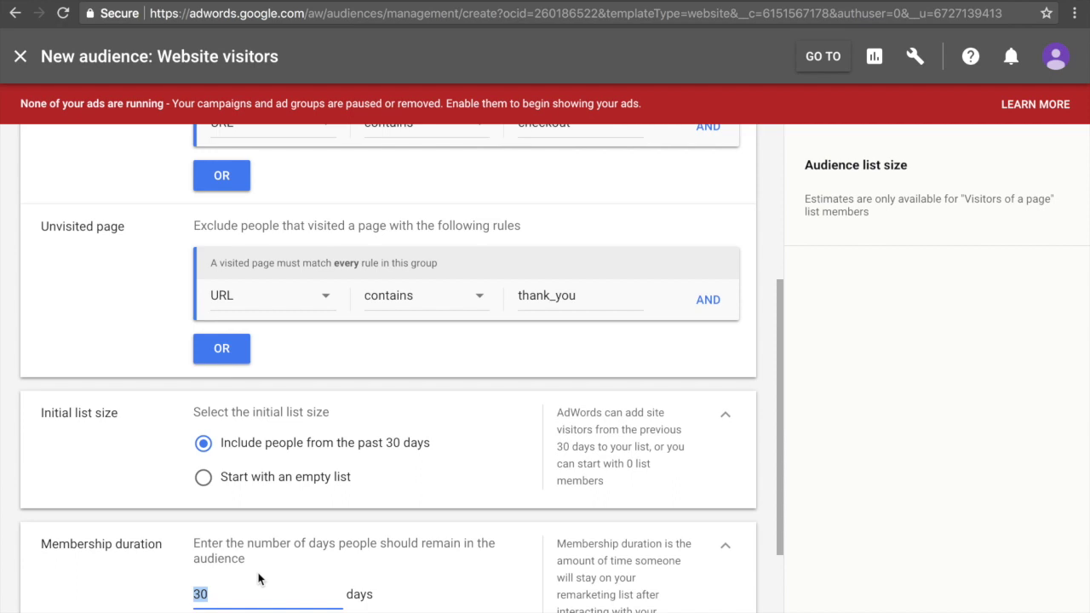
pyautogui.write('90')
pyautogui.scroll(-3, 511, 507)
pyautogui.click(89, 579)
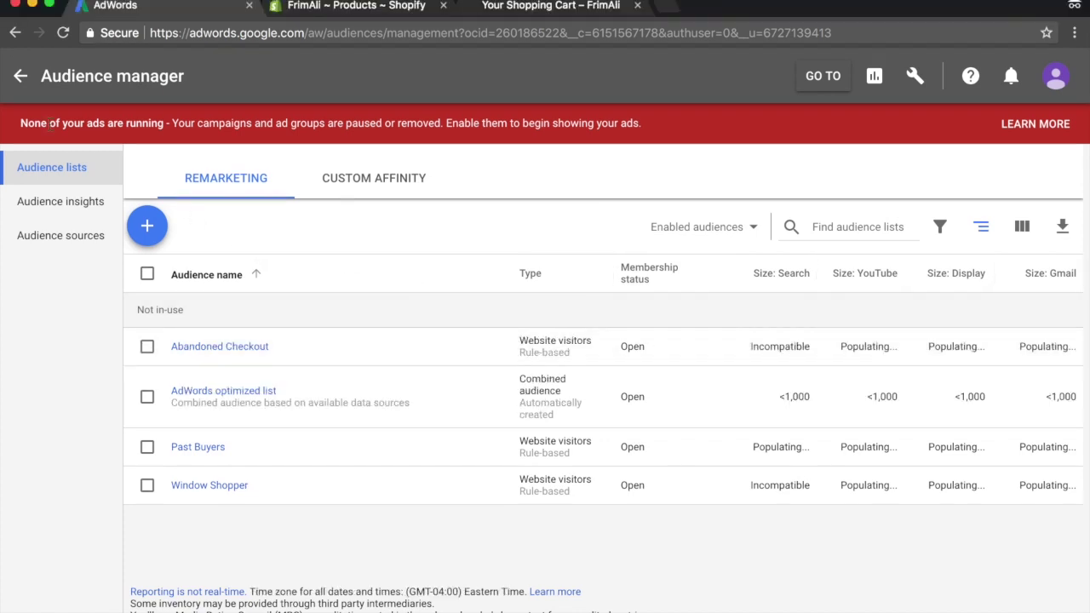
# Return to the campaigns overview and start a new Display campaign without a goal
pyautogui.click(20, 78)
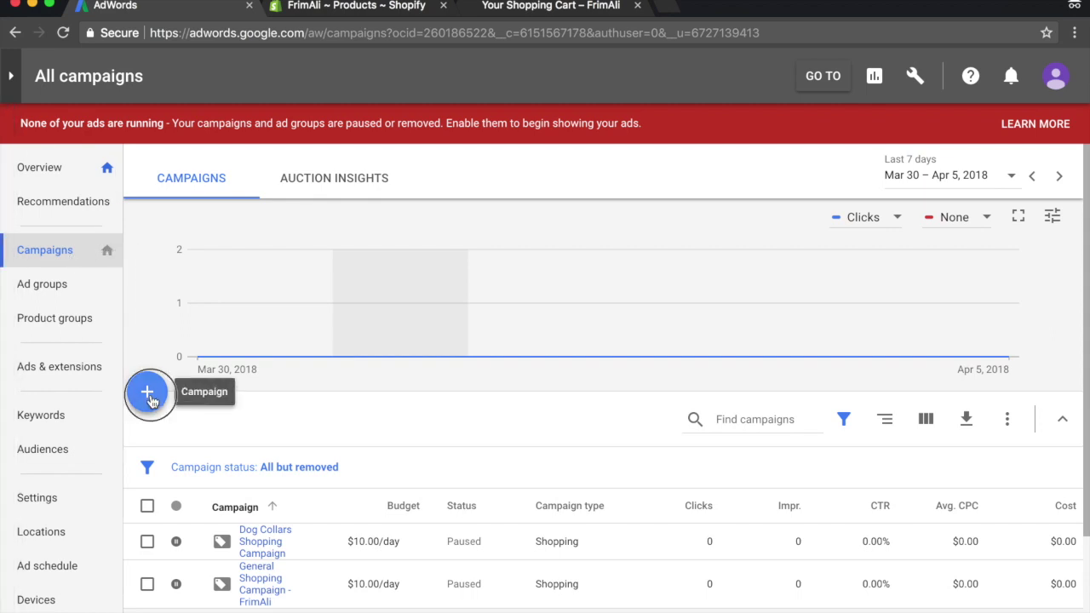
pyautogui.click(147, 393)
pyautogui.click(202, 460)
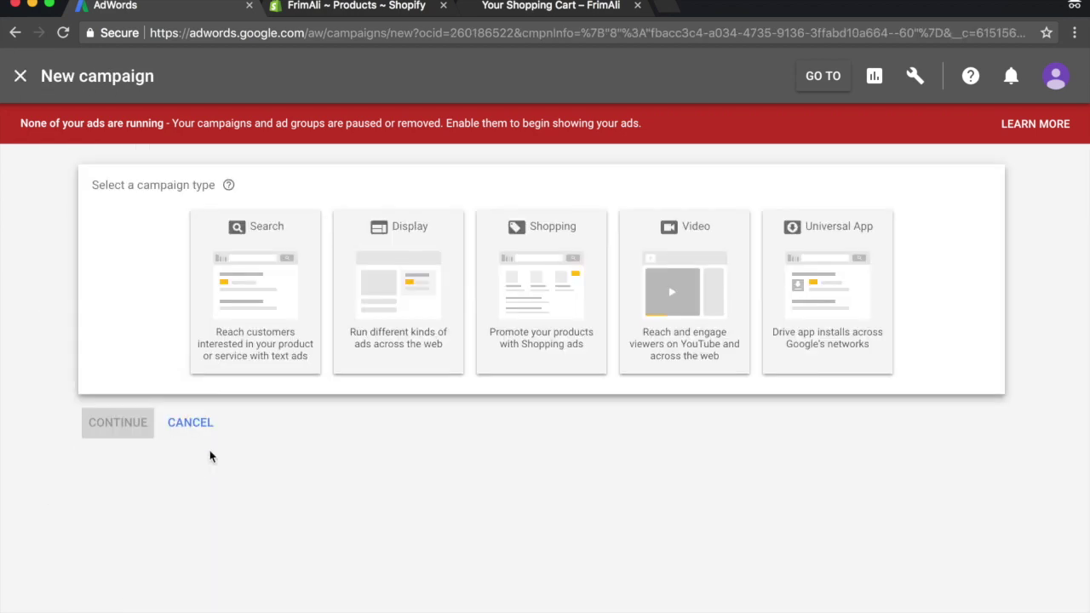
pyautogui.click(404, 298)
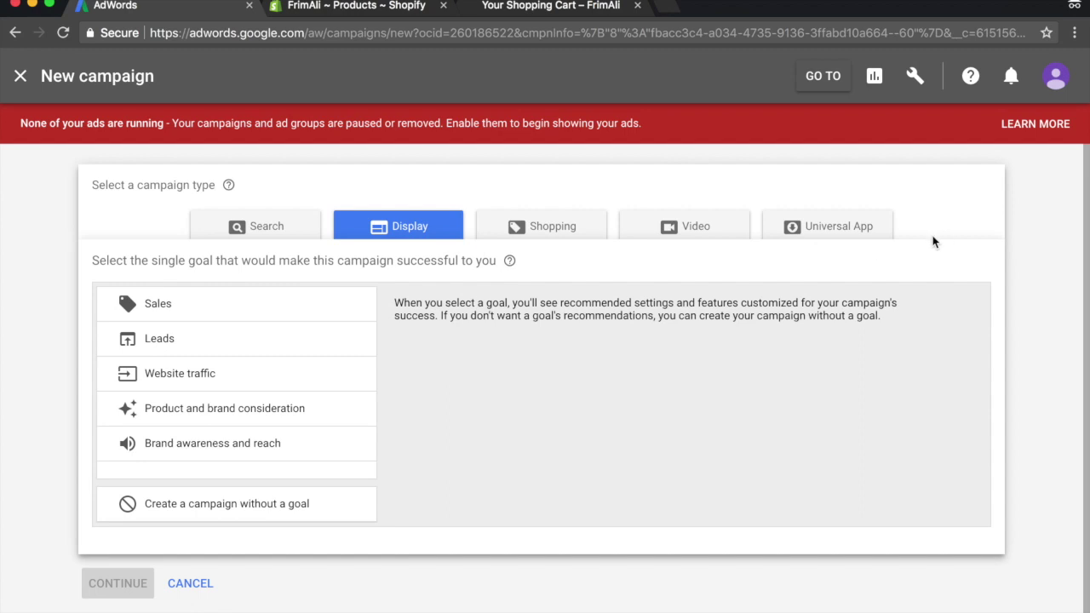
pyautogui.click(153, 511)
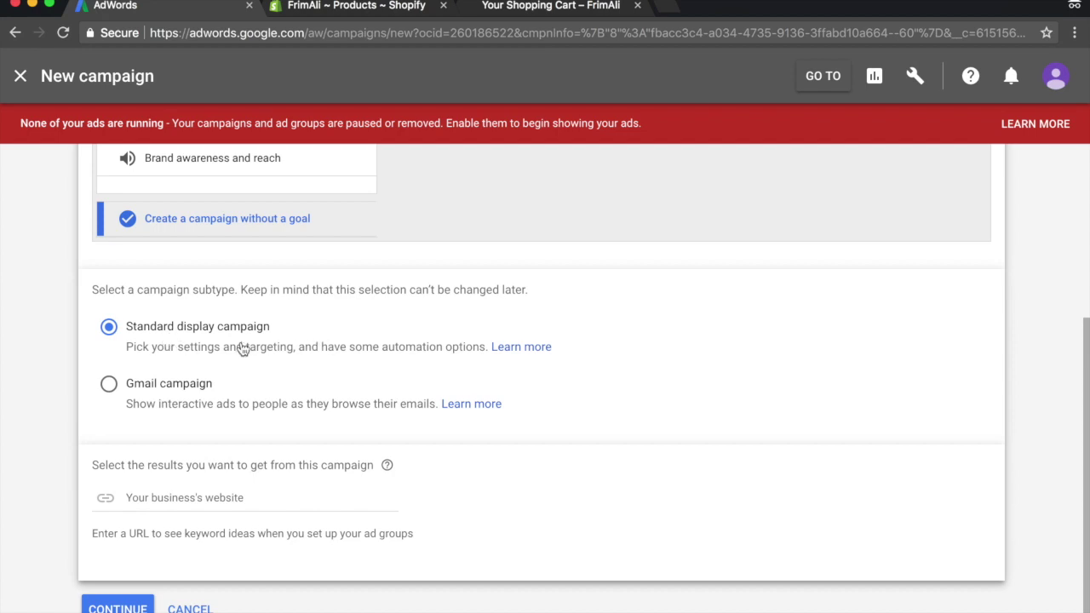
pyautogui.click(226, 498)
pyautogui.write('www')
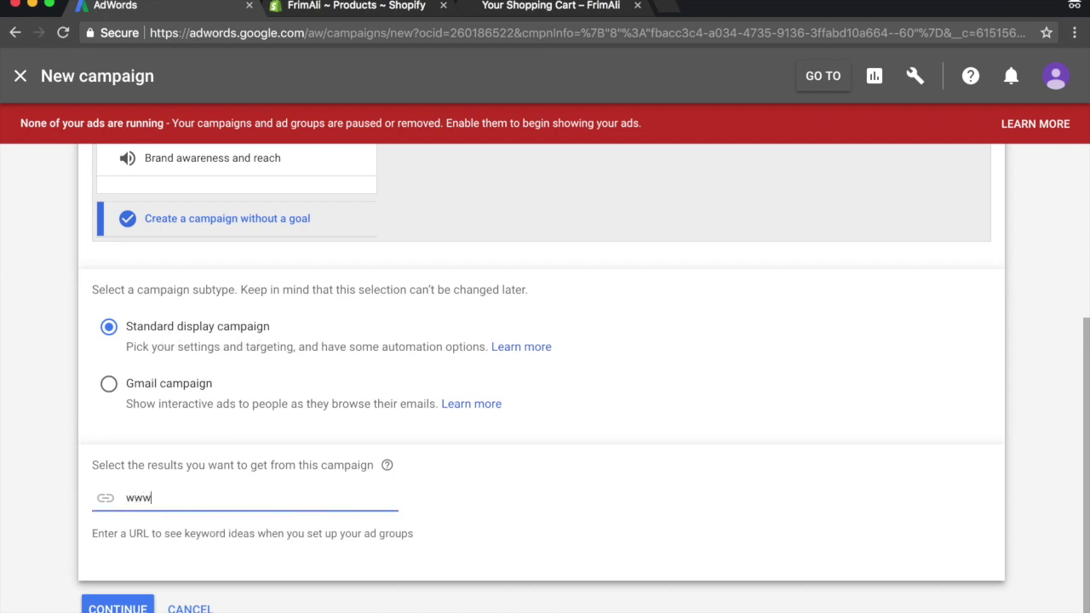
pyautogui.write('.frimali.com')
pyautogui.click(96, 605)
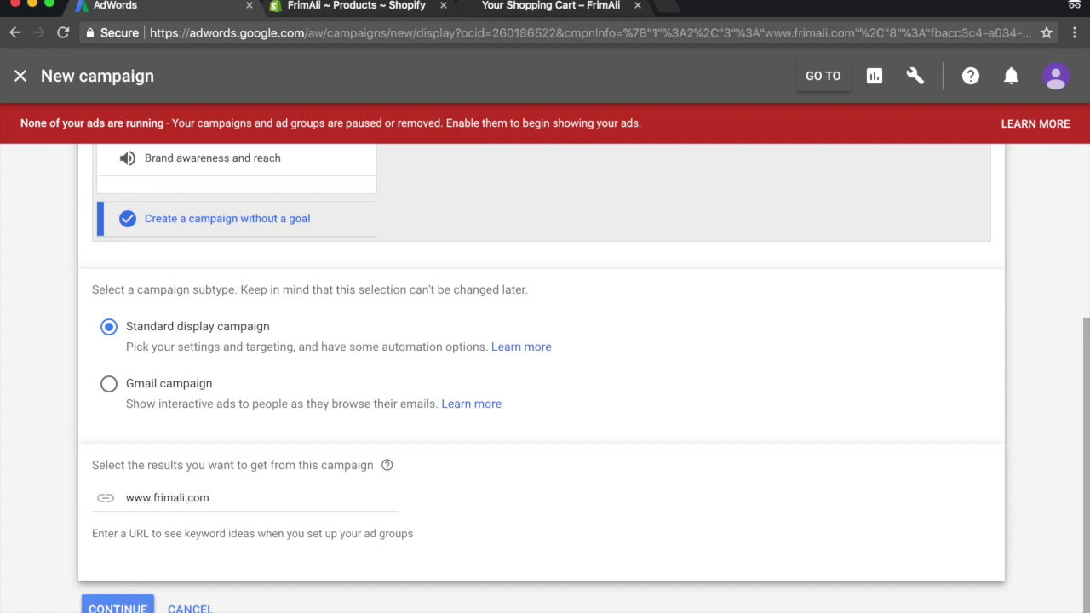
# Name the new display campaign Retargeting - FrimAli
pyautogui.write('Retargeting -')
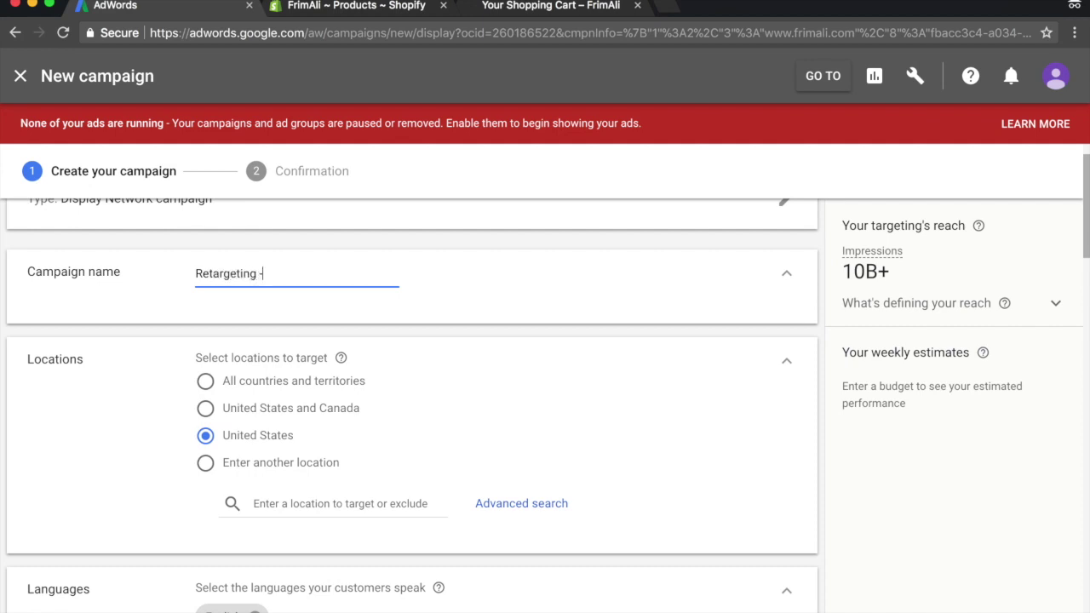
pyautogui.write(' FrimAli')
pyautogui.click(61, 364)
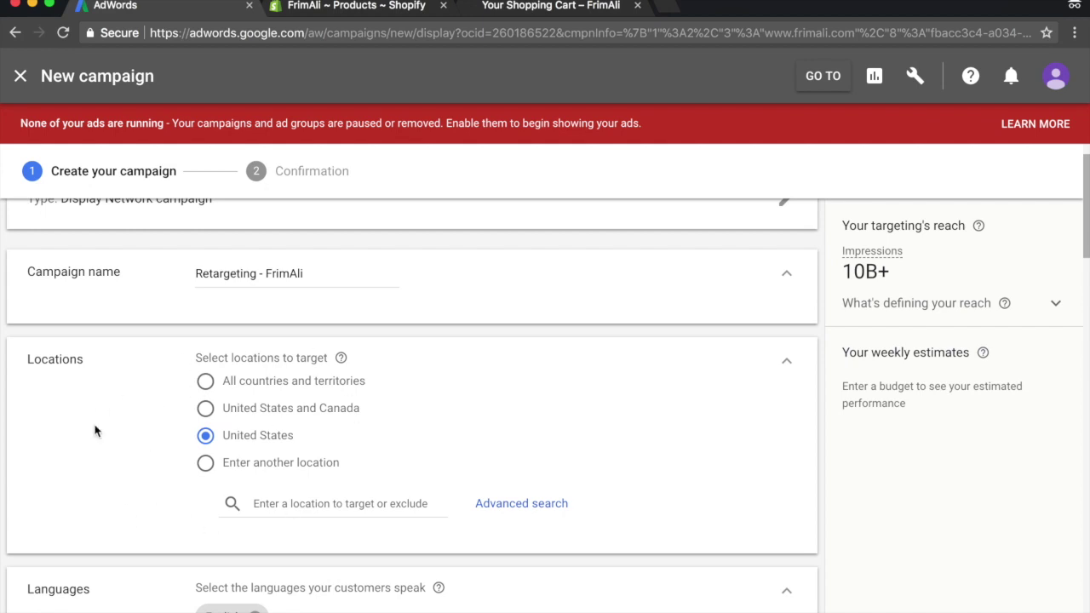
# Target the campaign to all countries and territories
pyautogui.click(205, 385)
pyautogui.scroll(-3, 179, 472)
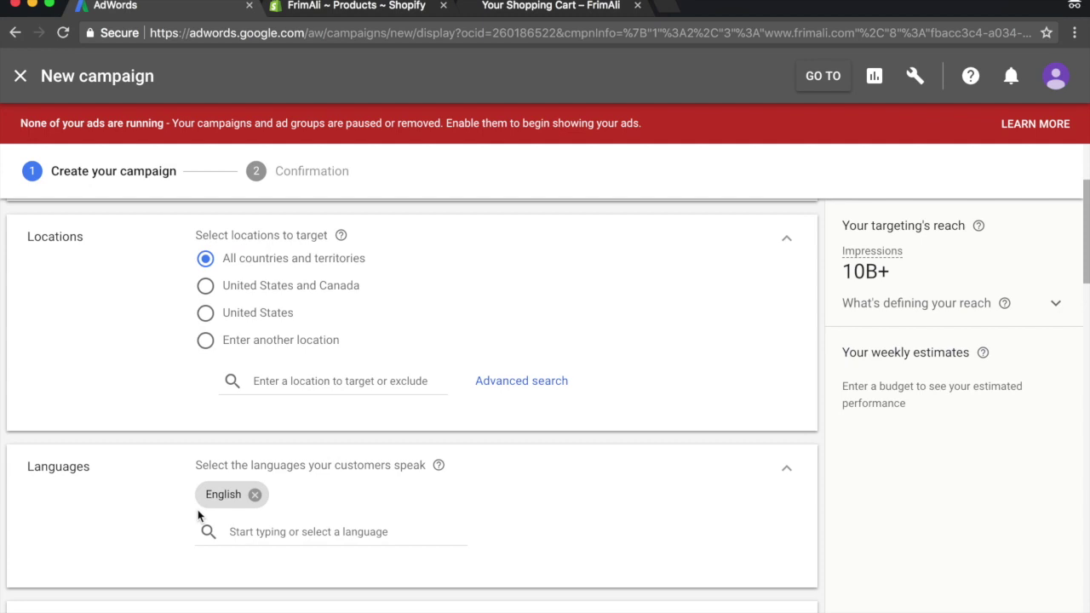
pyautogui.scroll(-1, 181, 601)
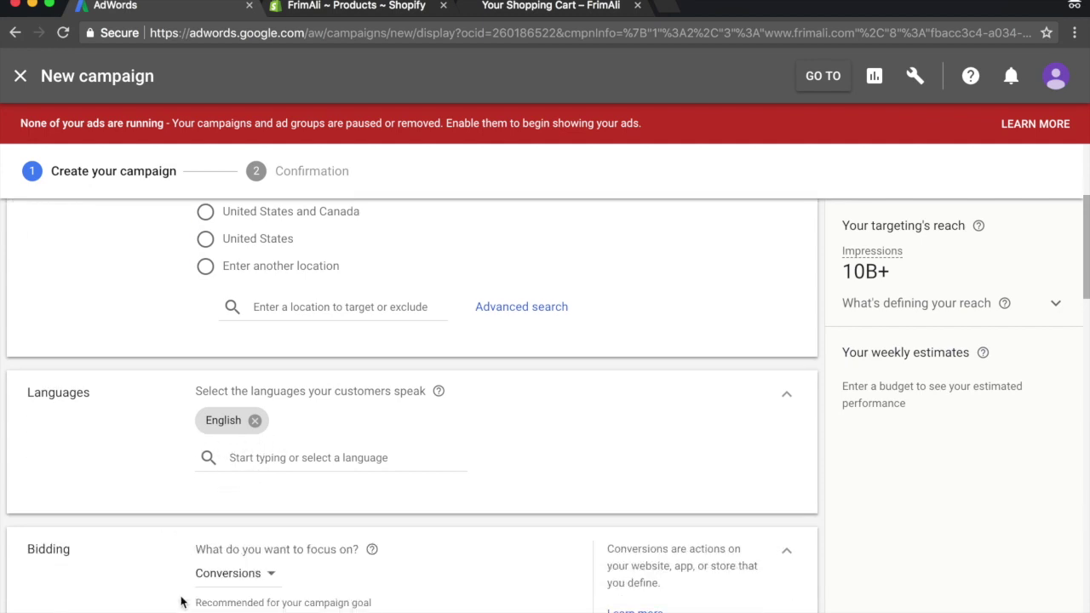
# Set the bidding focus to Clicks and have bids automatically maximize clicks
pyautogui.scroll(-3, 181, 600)
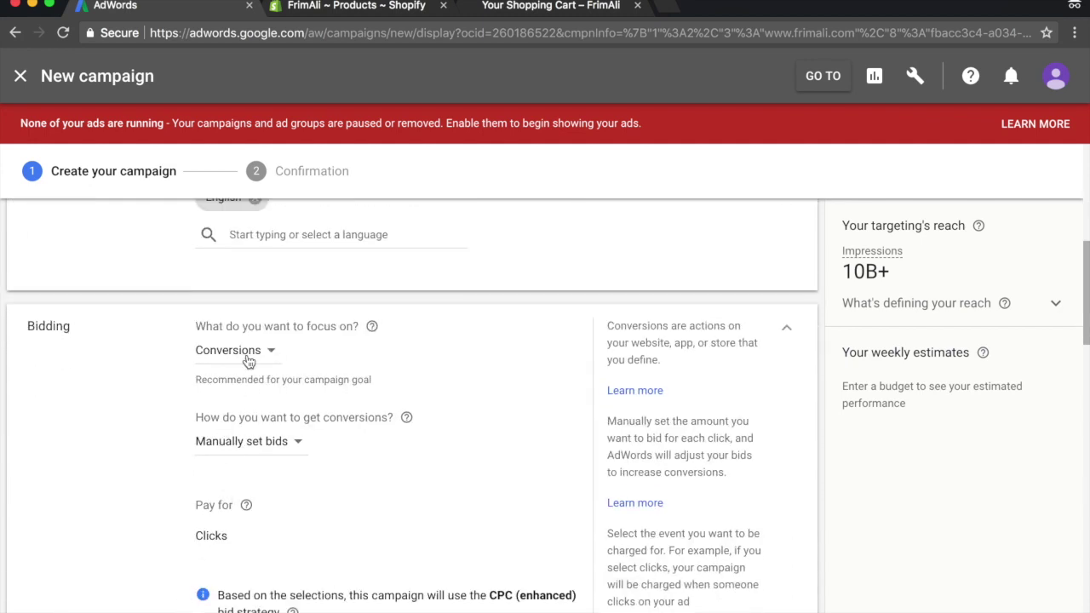
pyautogui.click(249, 361)
pyautogui.click(242, 495)
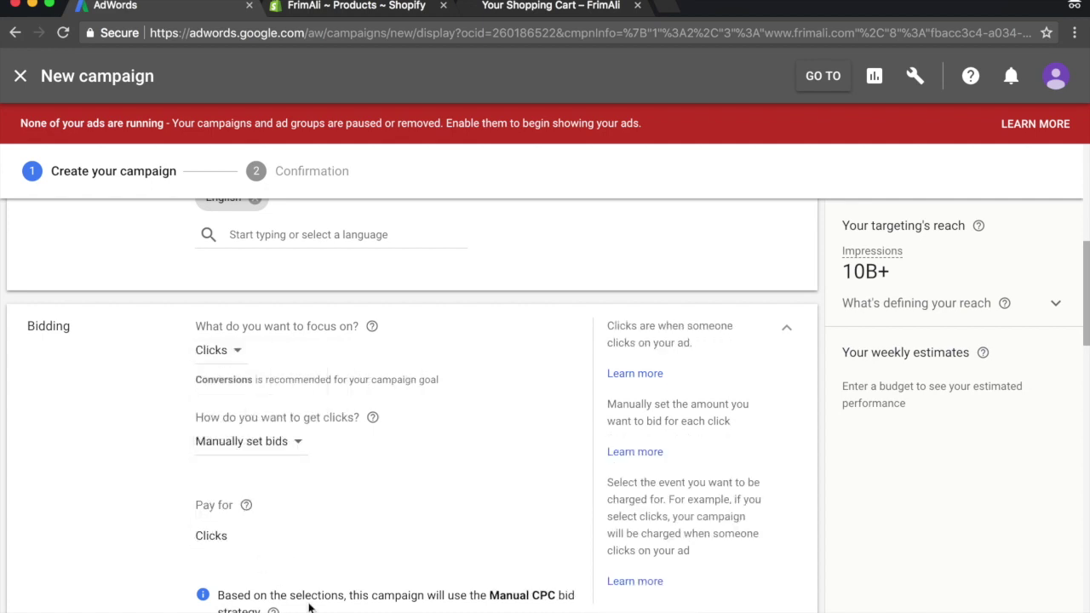
pyautogui.click(255, 442)
pyautogui.click(267, 464)
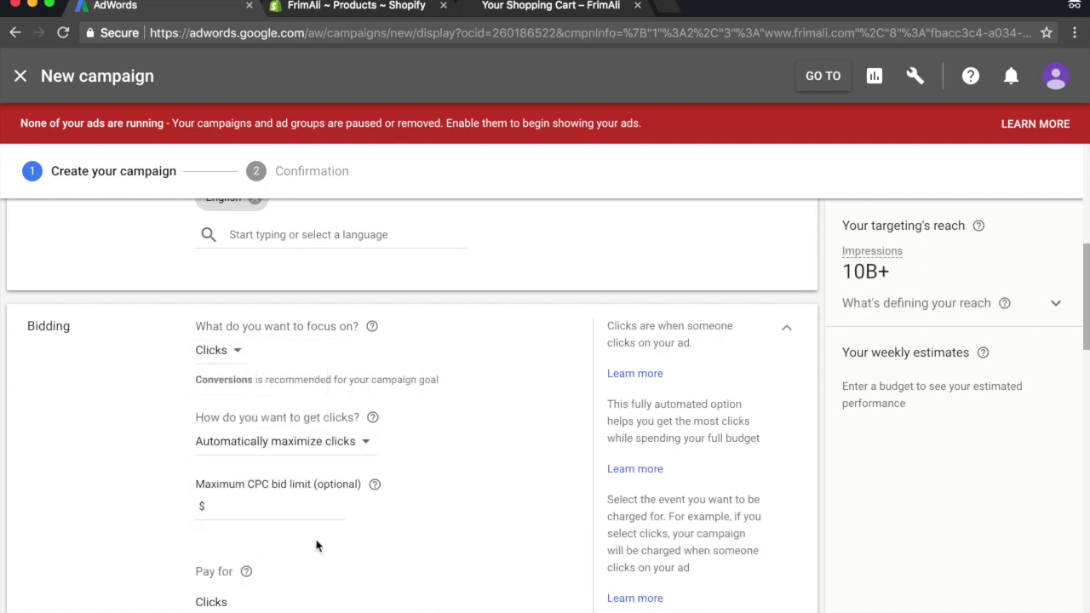
# Set the campaign's average daily budget to $10
pyautogui.scroll(-1, 289, 520)
pyautogui.click(247, 477)
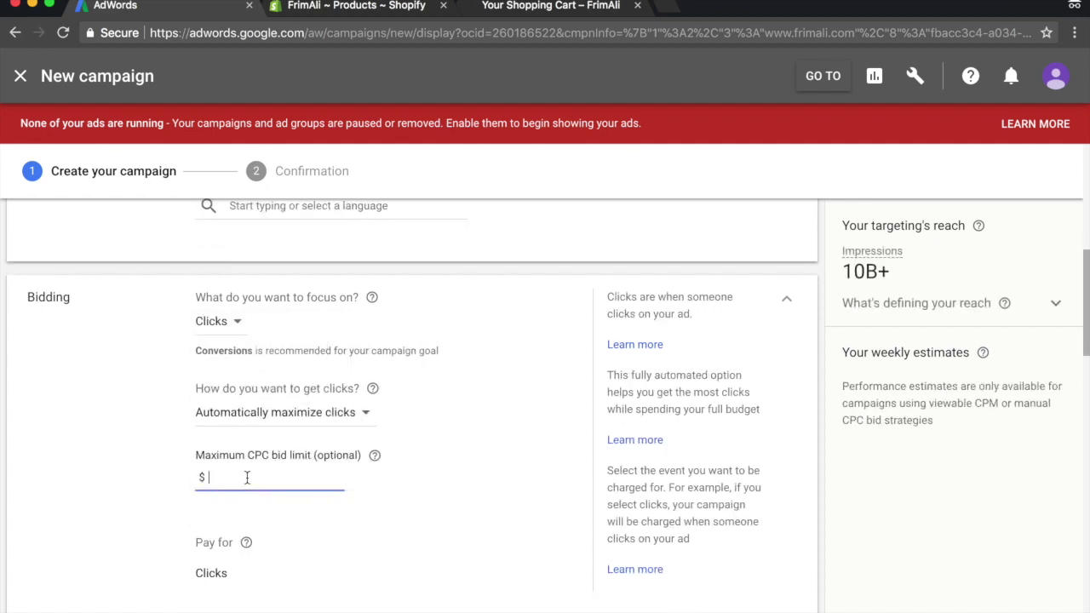
pyautogui.press('Tab')
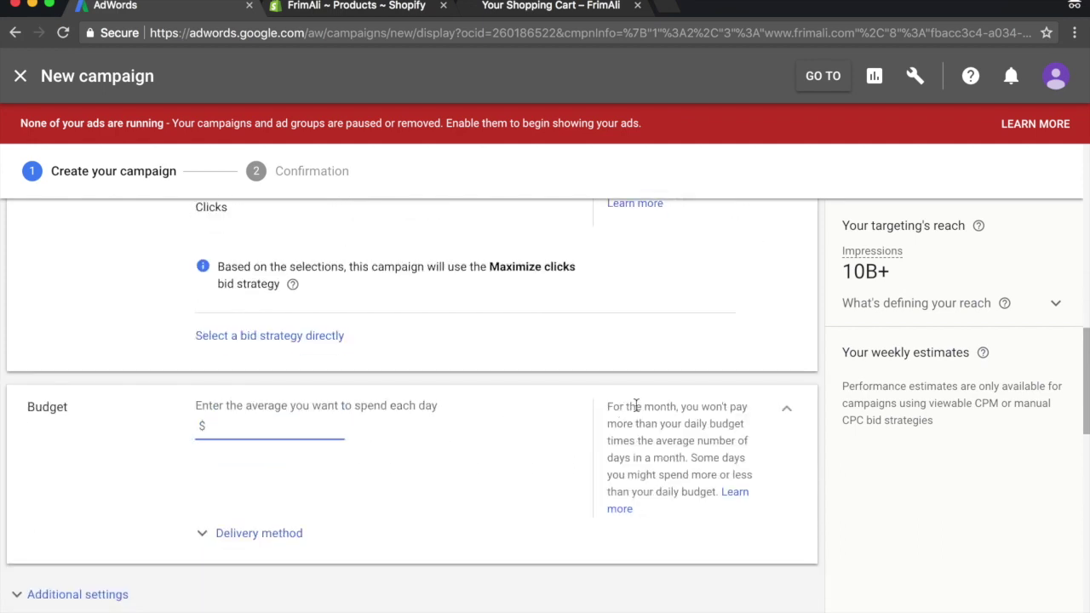
pyautogui.write('10')
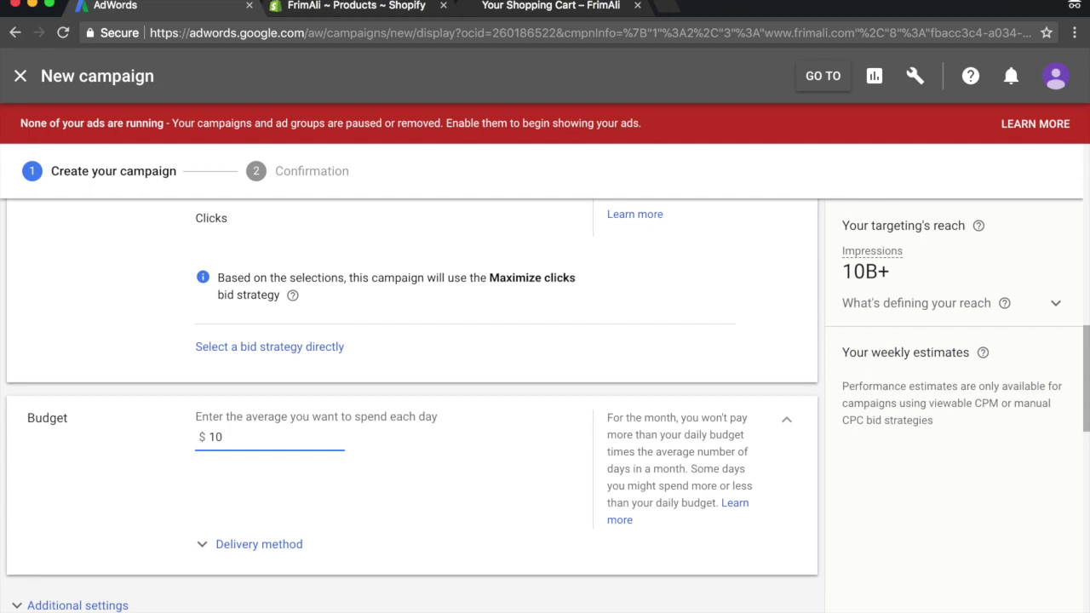
# Under the additional campaign settings, apply a frequency cap of 3 viewable impressions per day for this campaign
pyautogui.scroll(-3, 195, 355)
pyautogui.click(94, 461)
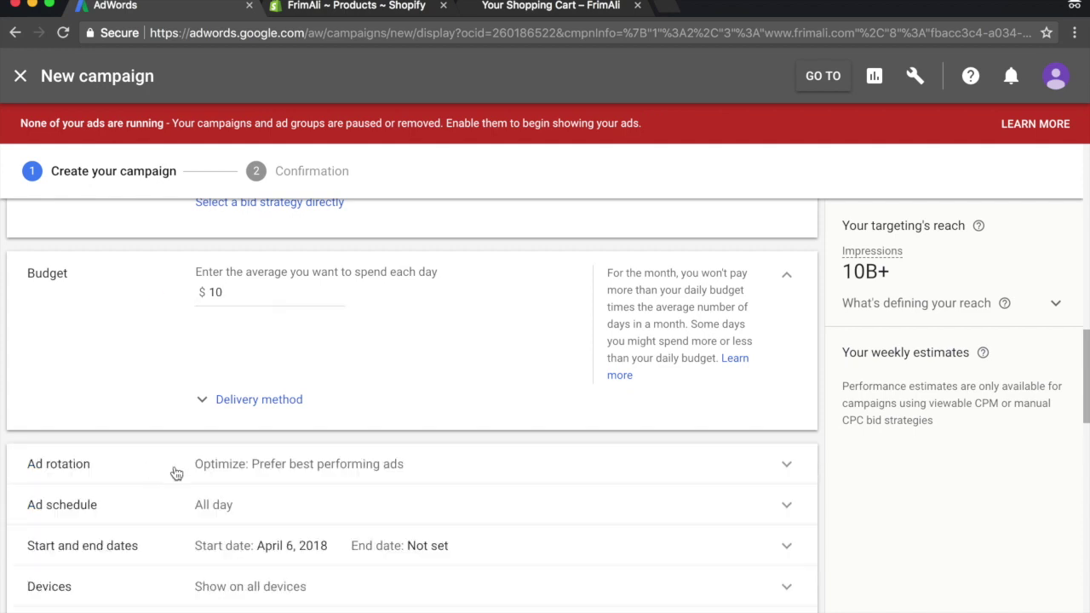
pyautogui.scroll(-1, 128, 469)
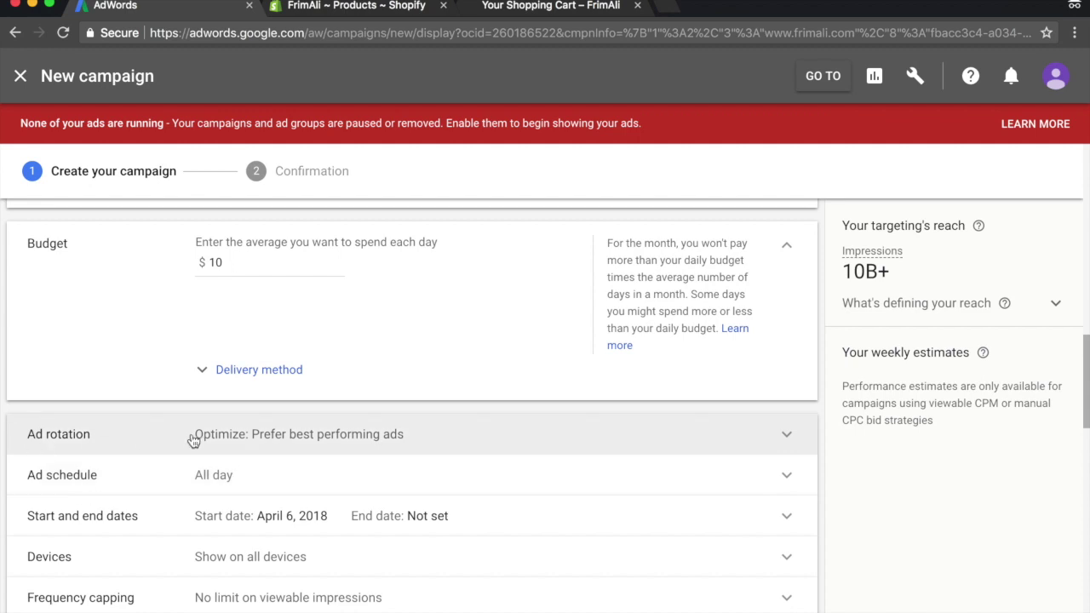
pyautogui.scroll(-2, 111, 520)
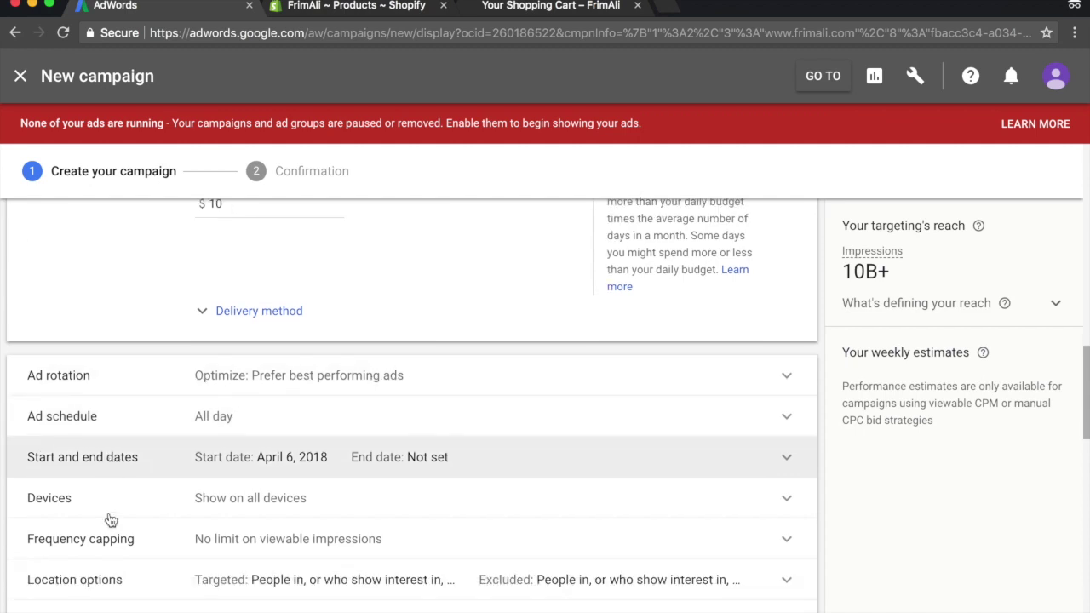
pyautogui.scroll(-1, 110, 519)
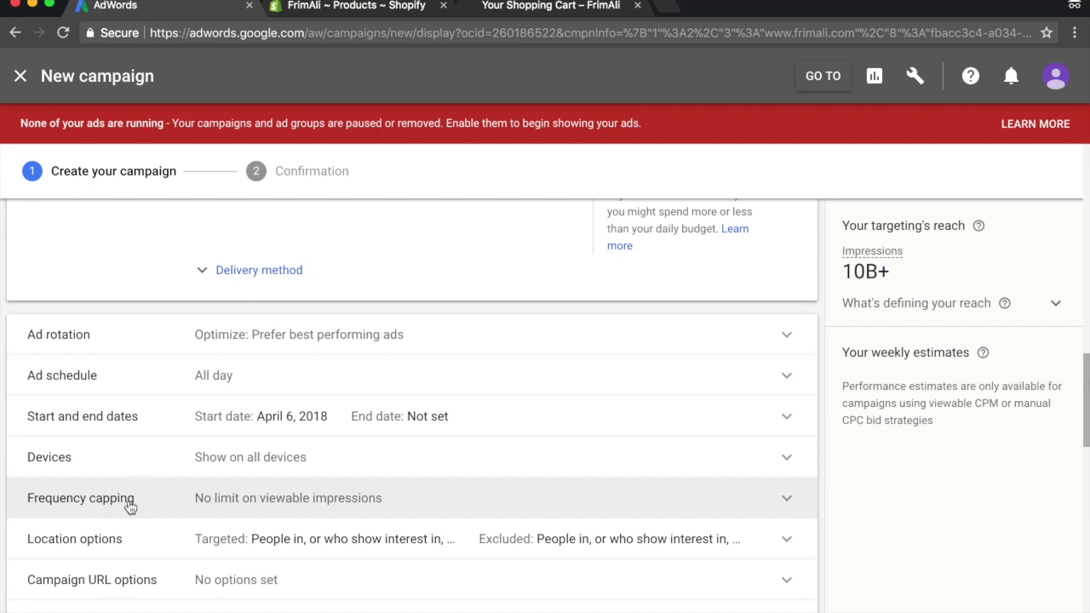
pyautogui.click(129, 507)
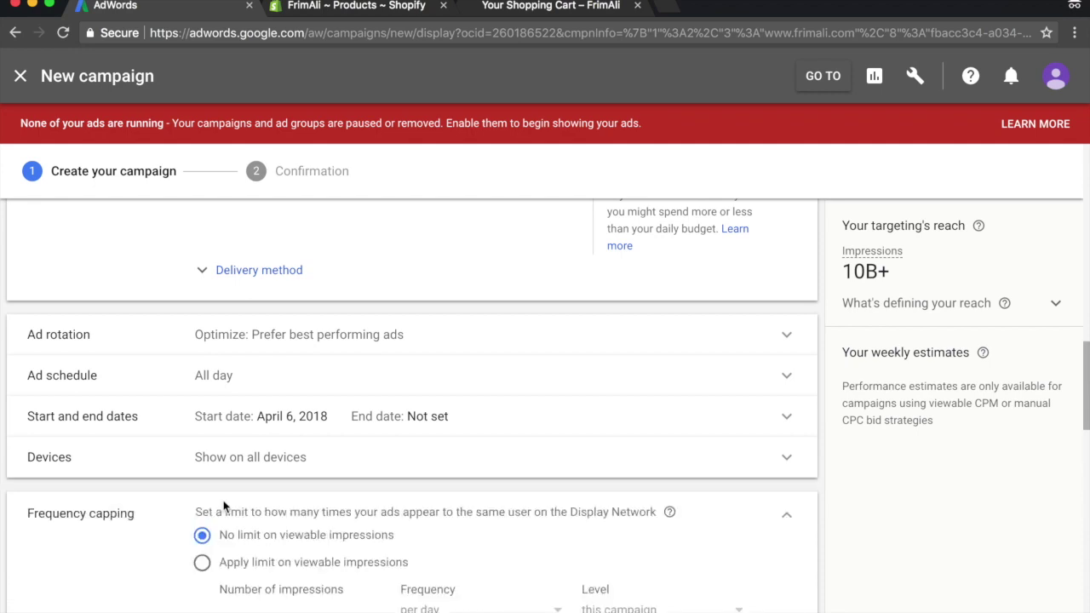
pyautogui.click(236, 559)
pyautogui.click(784, 518)
# Enable a data feed for personalized dynamic ads and choose the FrimAli feed
pyautogui.scroll(-2, 127, 545)
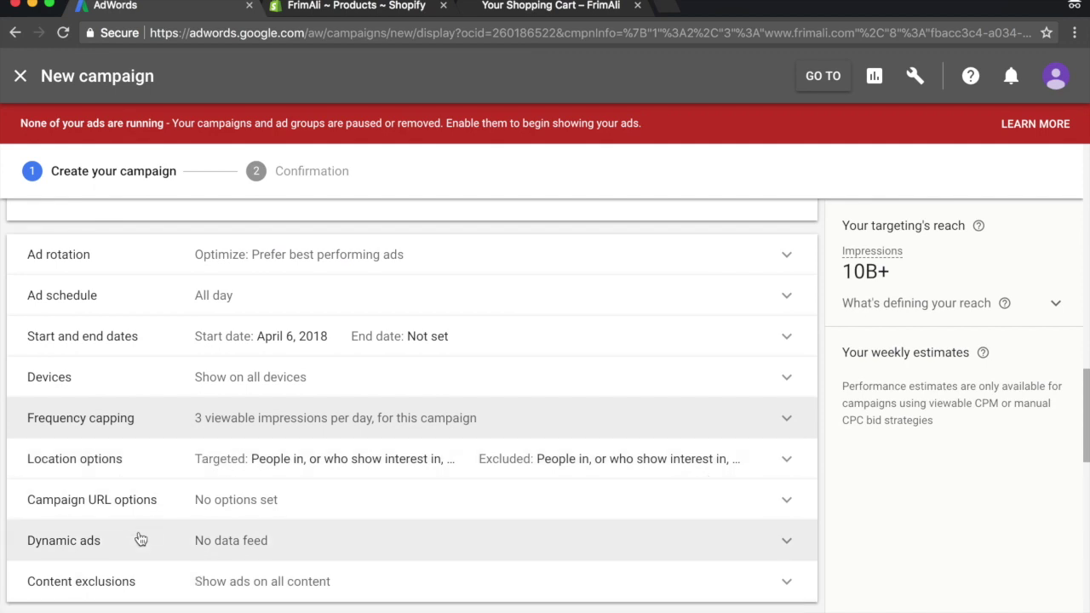
pyautogui.click(87, 551)
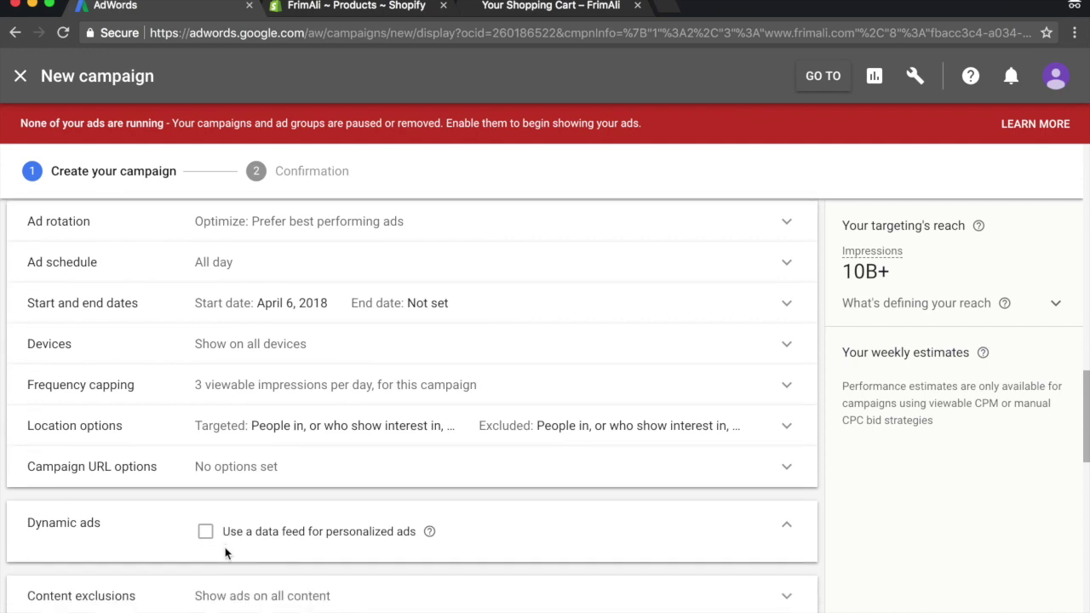
pyautogui.click(205, 534)
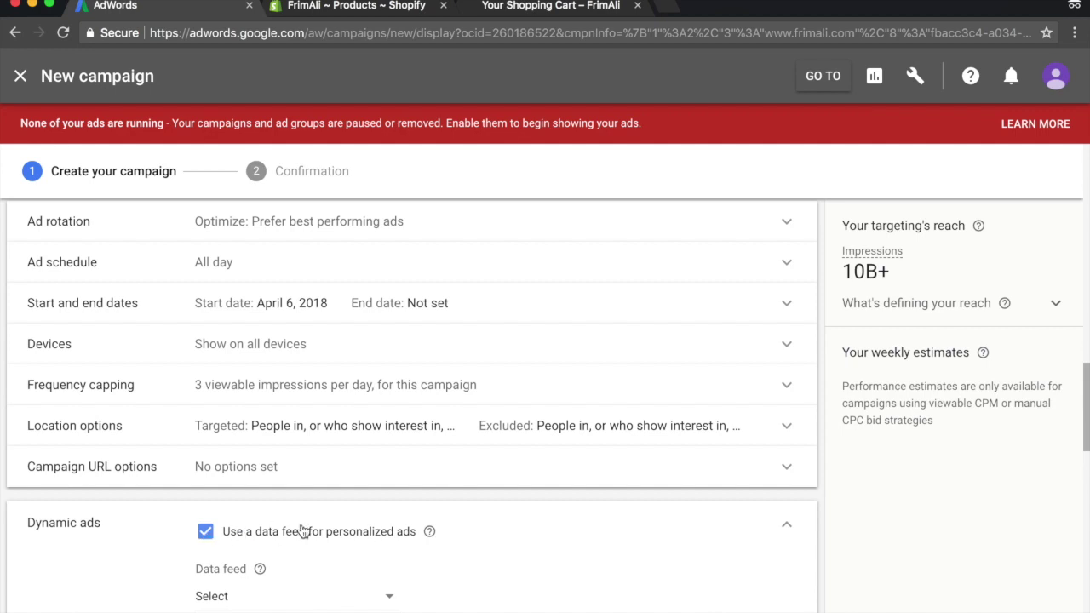
pyautogui.scroll(-1, 300, 536)
pyautogui.click(281, 572)
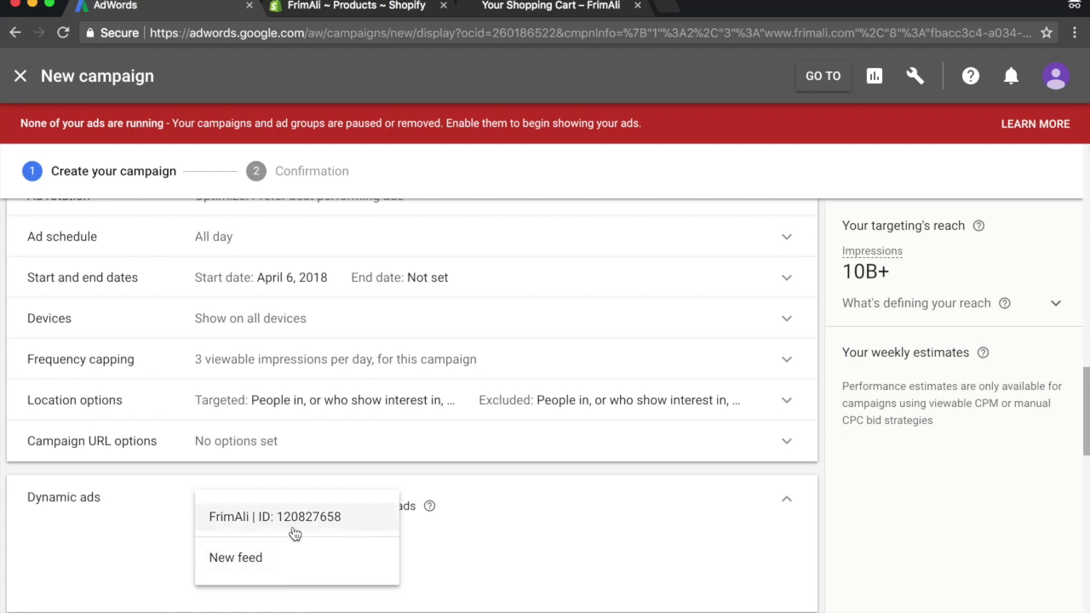
pyautogui.click(294, 523)
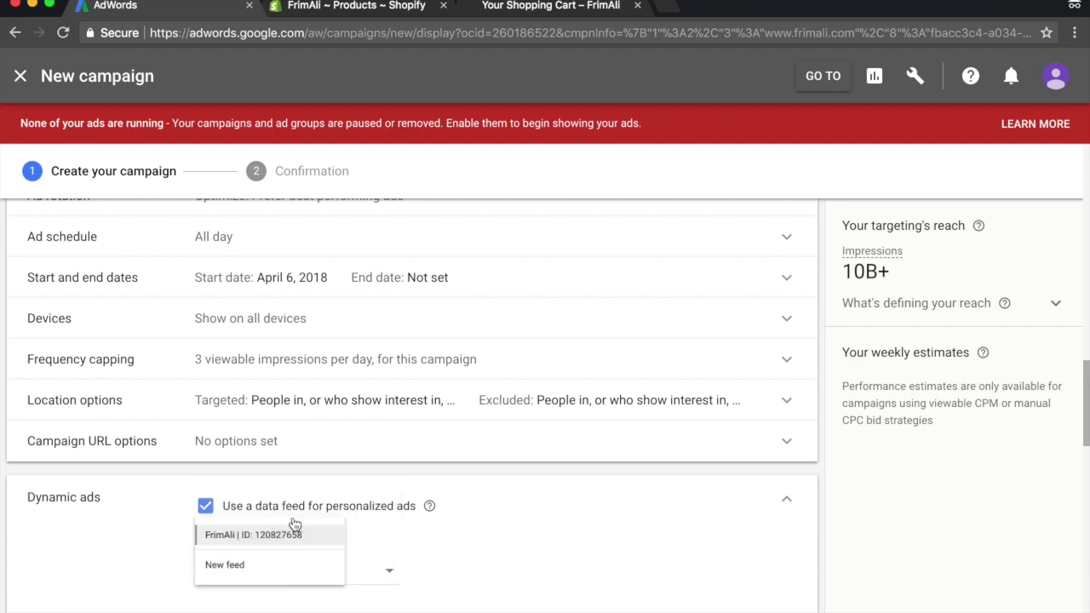
pyautogui.scroll(-1, 231, 545)
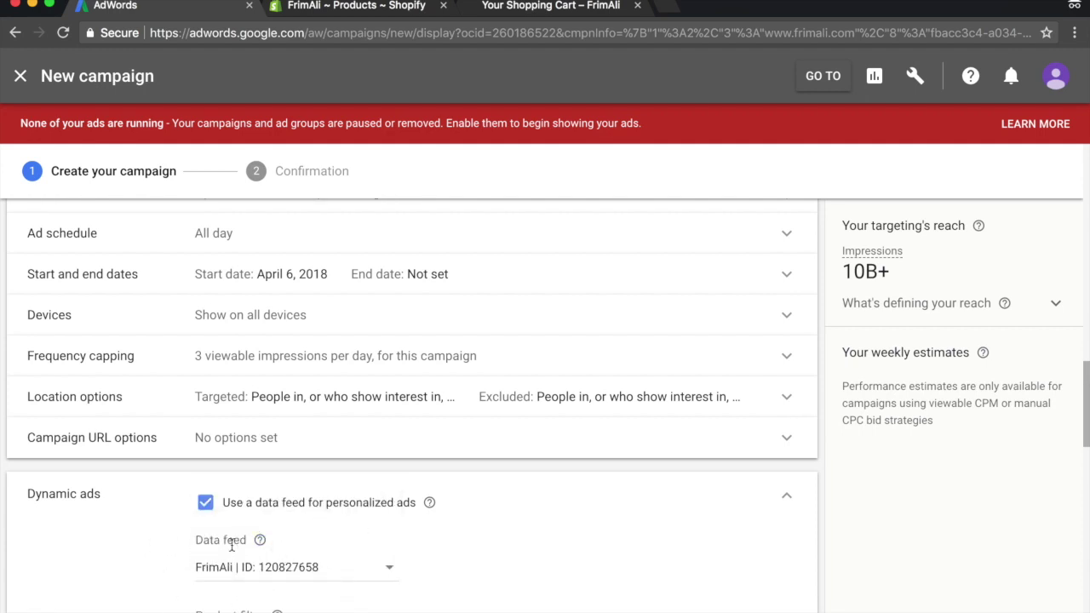
pyautogui.scroll(-3, 230, 545)
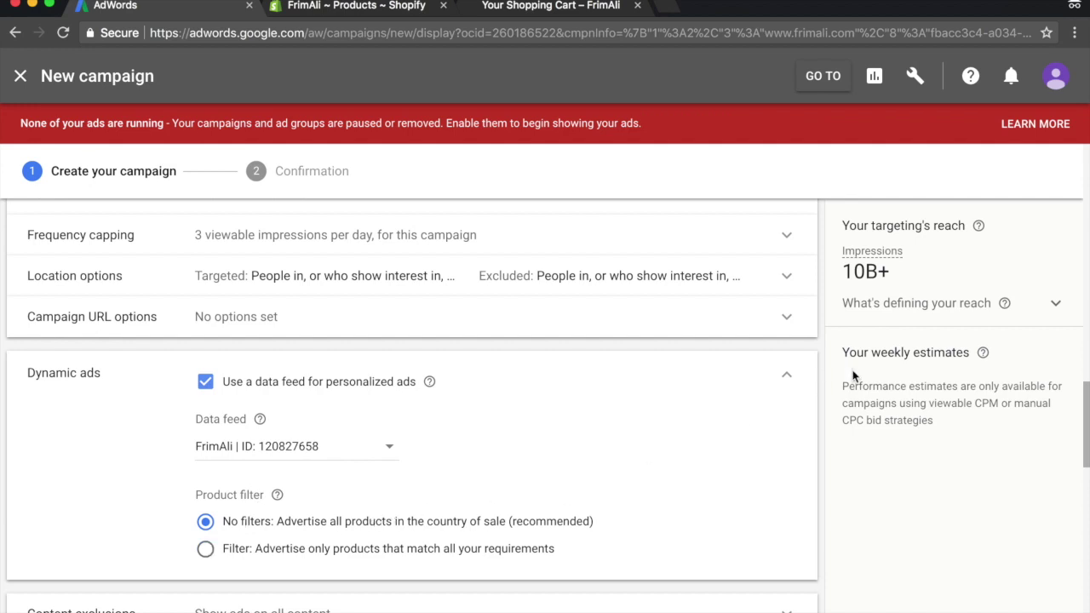
pyautogui.click(34, 376)
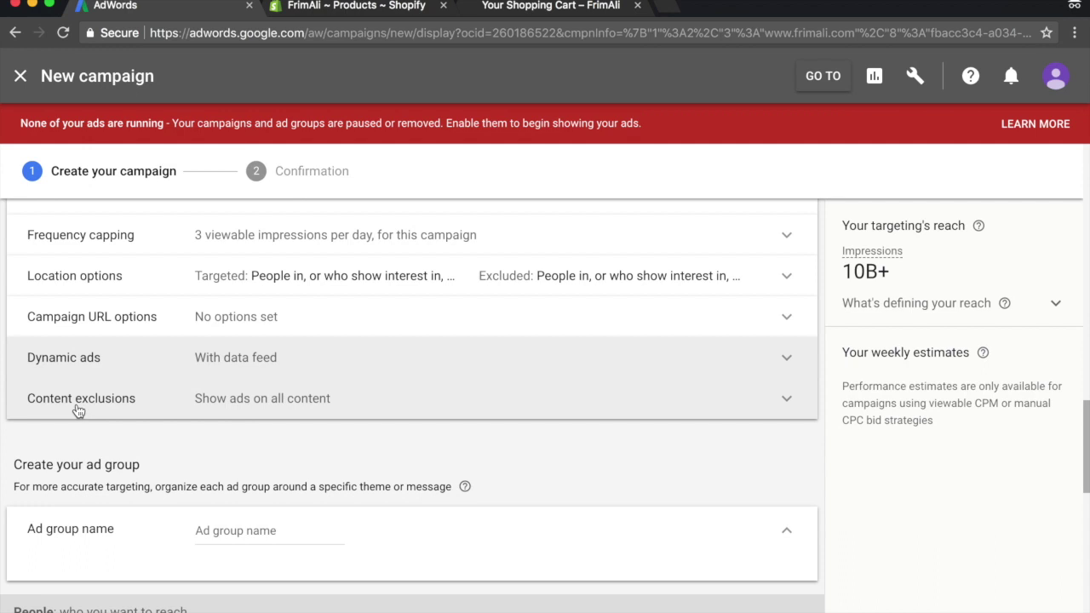
# Exclude parked domains from the campaign's content and name the ad group Window Shoppers
pyautogui.click(78, 409)
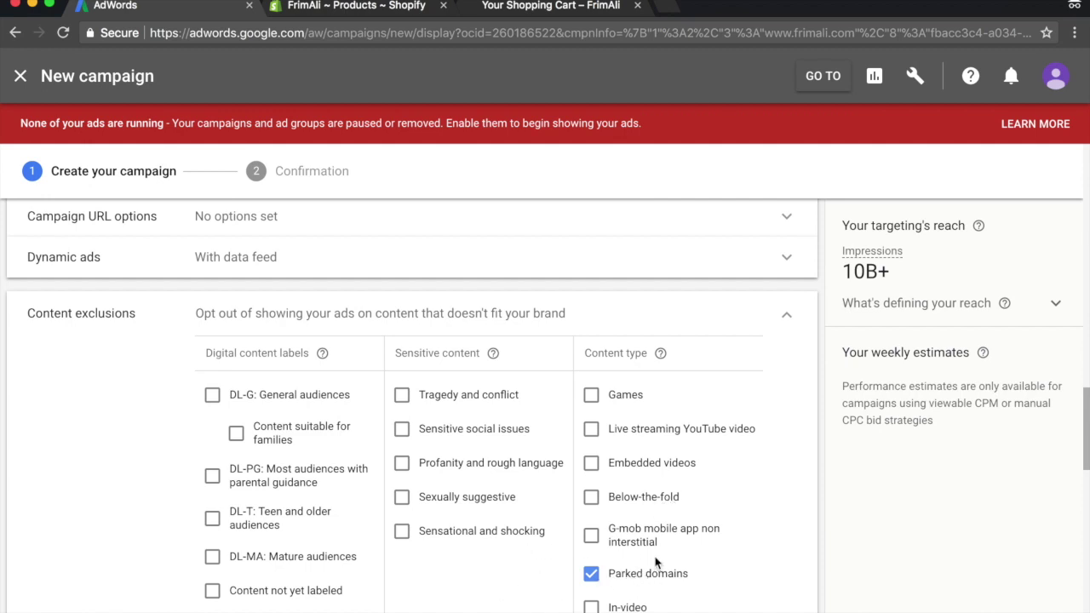
pyautogui.click(785, 325)
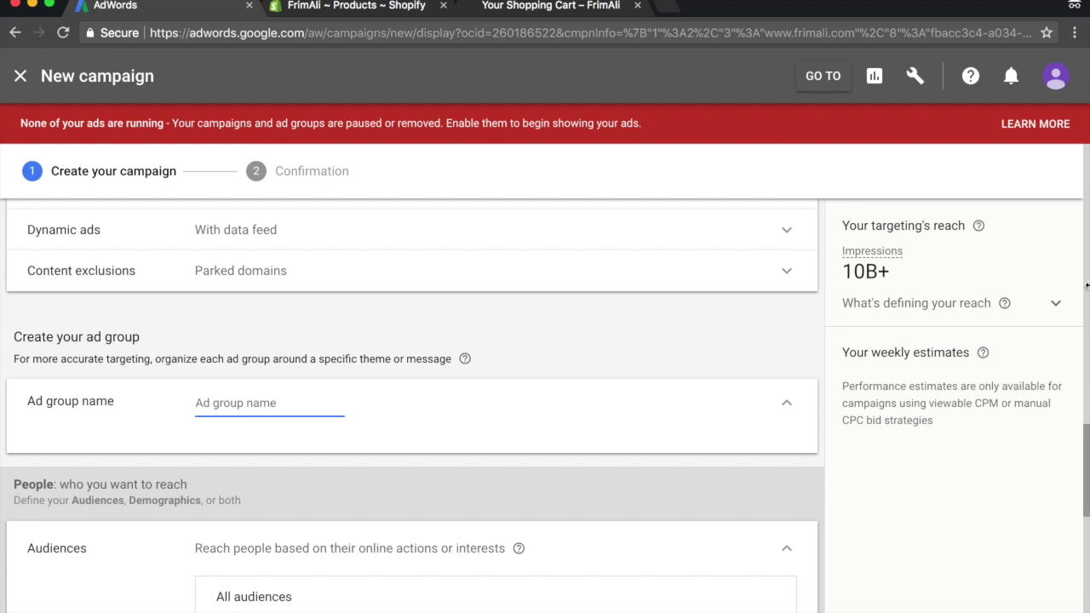
pyautogui.write('Window Shoppers')
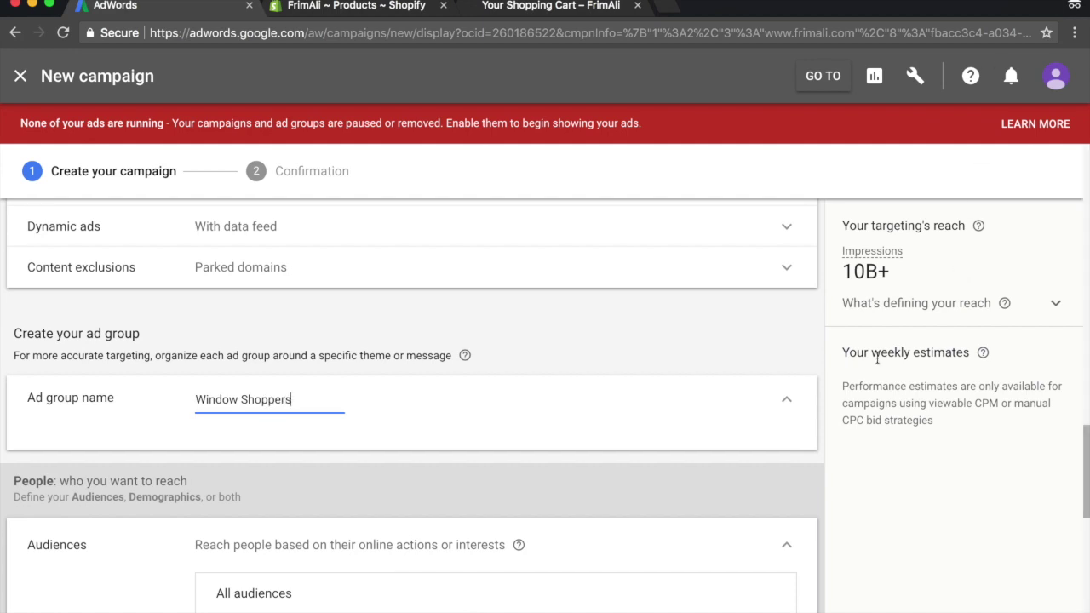
# Target the ad group at the Window Shopper website visitors remarketing audience
pyautogui.scroll(-3, 871, 355)
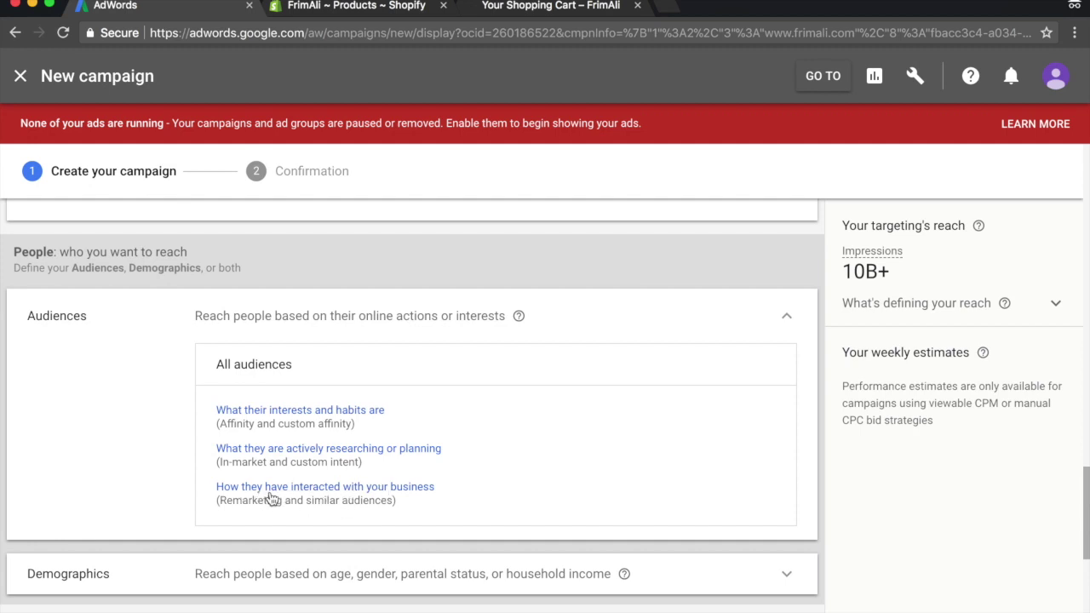
pyautogui.click(341, 502)
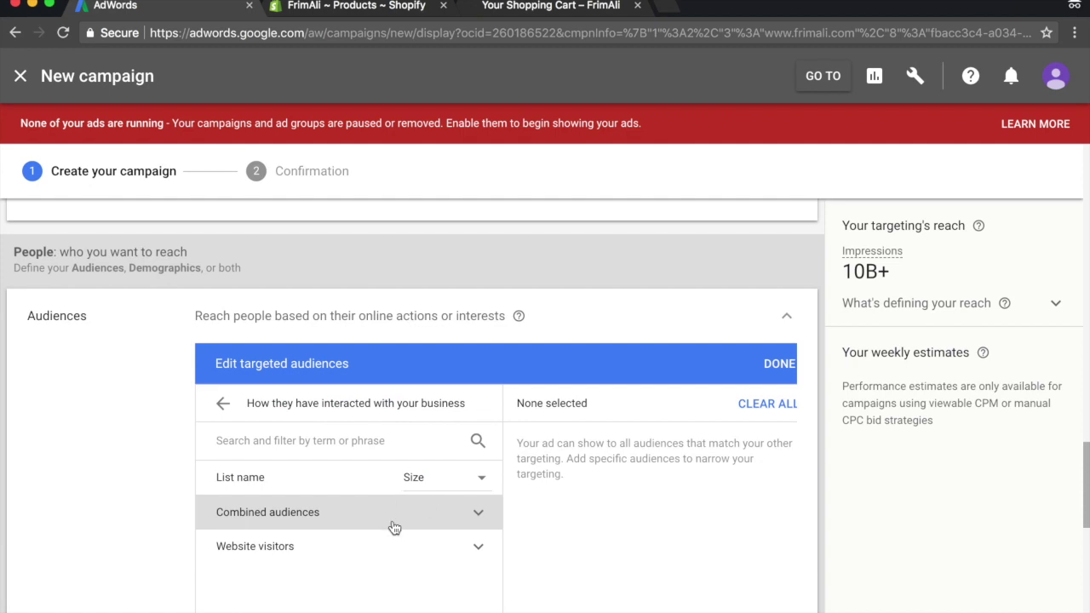
pyautogui.click(453, 549)
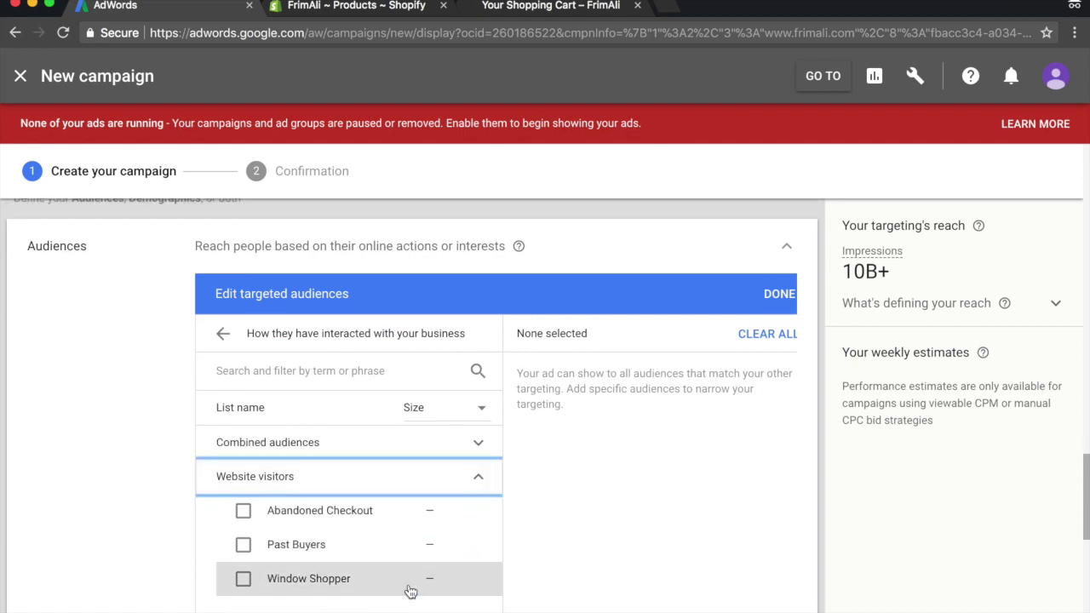
pyautogui.click(308, 584)
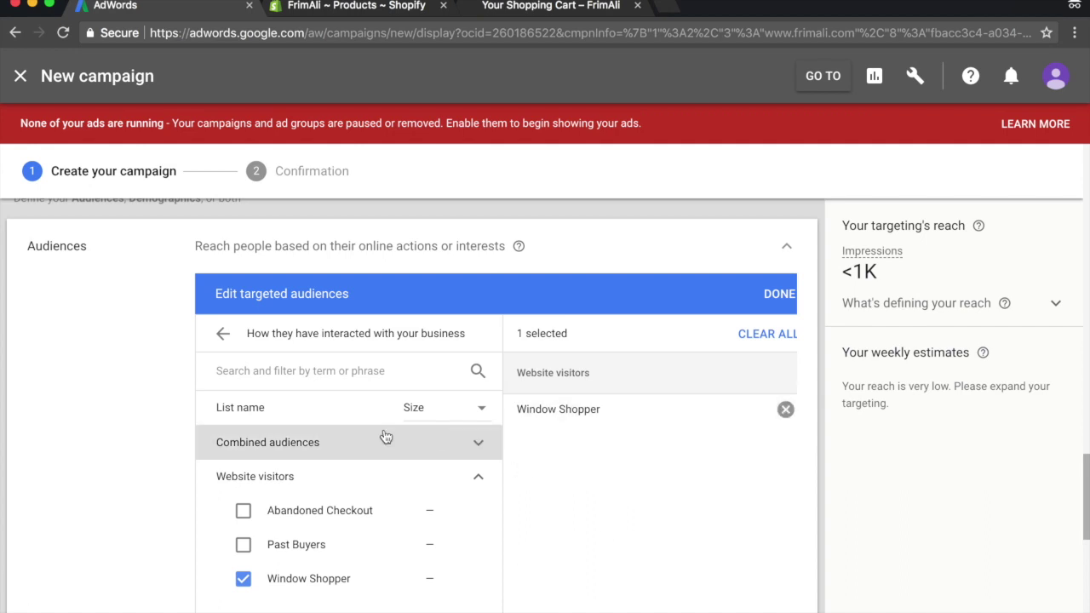
pyautogui.scroll(-1, 139, 437)
pyautogui.click(778, 268)
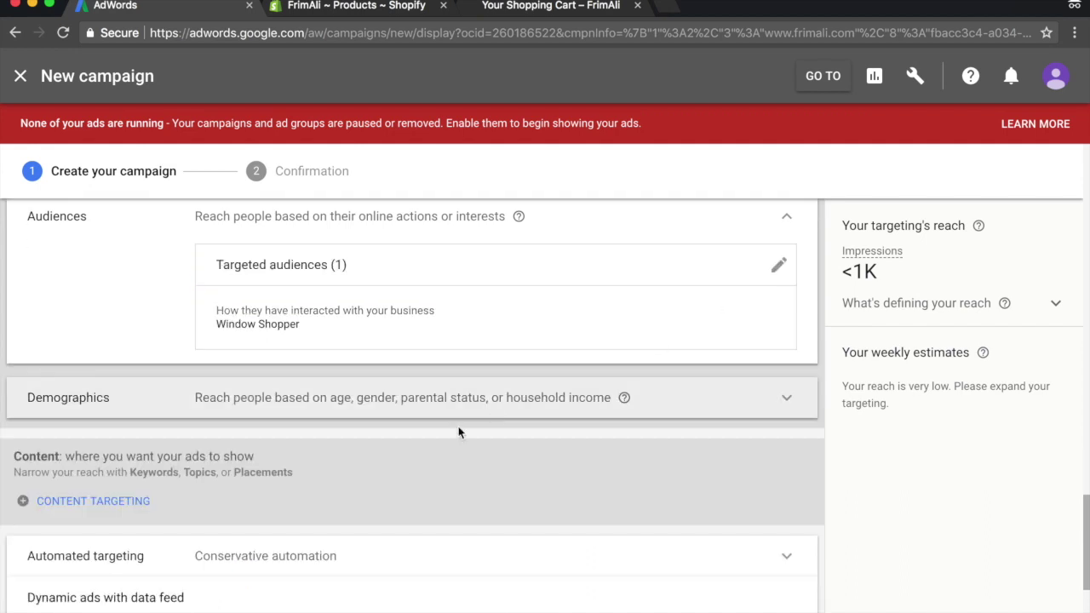
# Set the ad group's automated targeting to No automated targeting
pyautogui.scroll(-1, 383, 455)
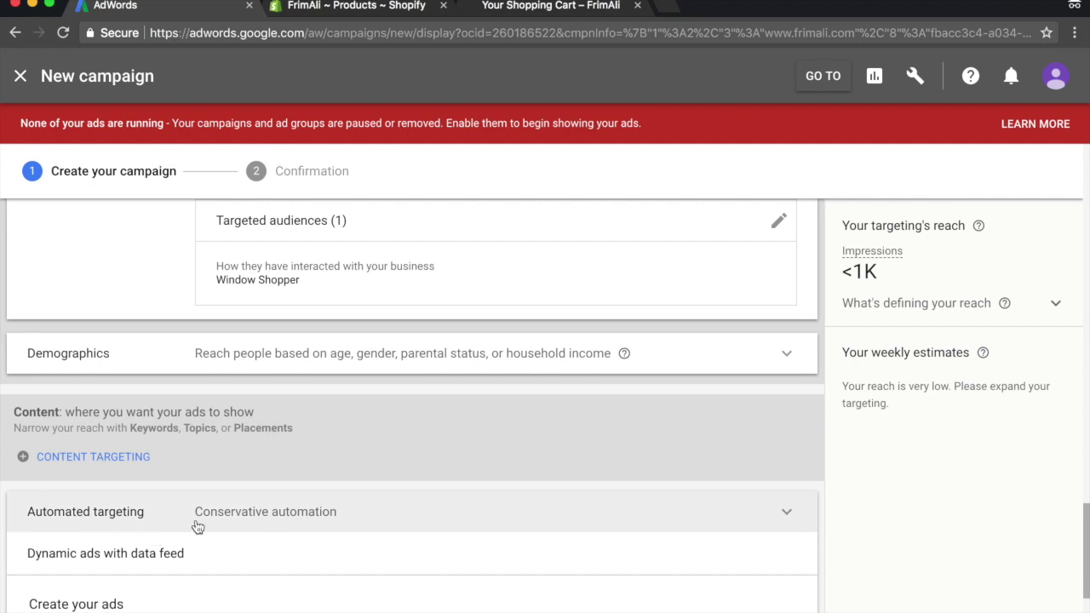
pyautogui.click(358, 529)
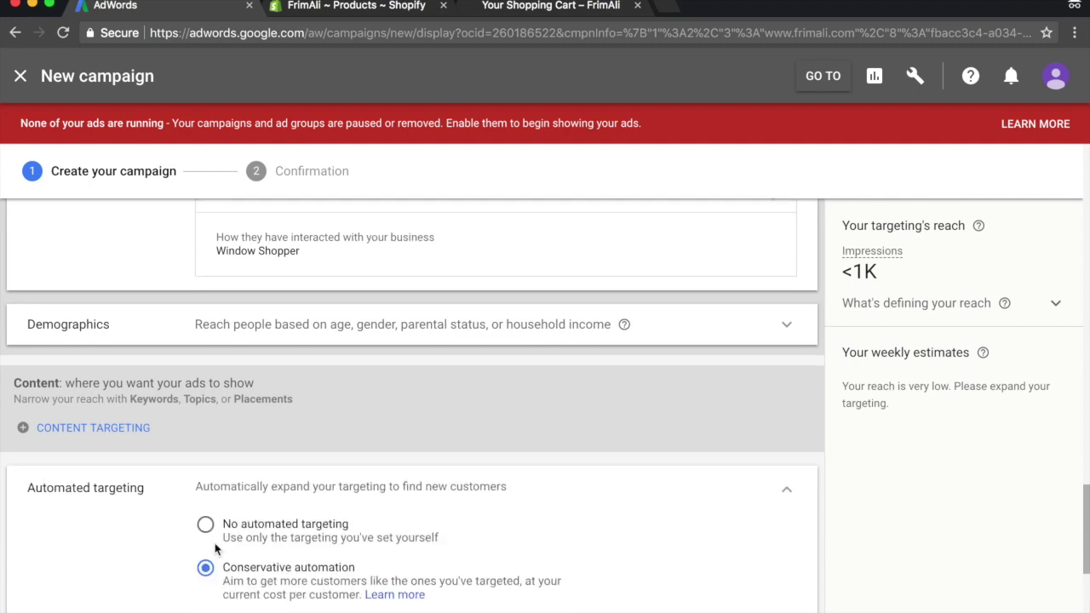
pyautogui.click(239, 465)
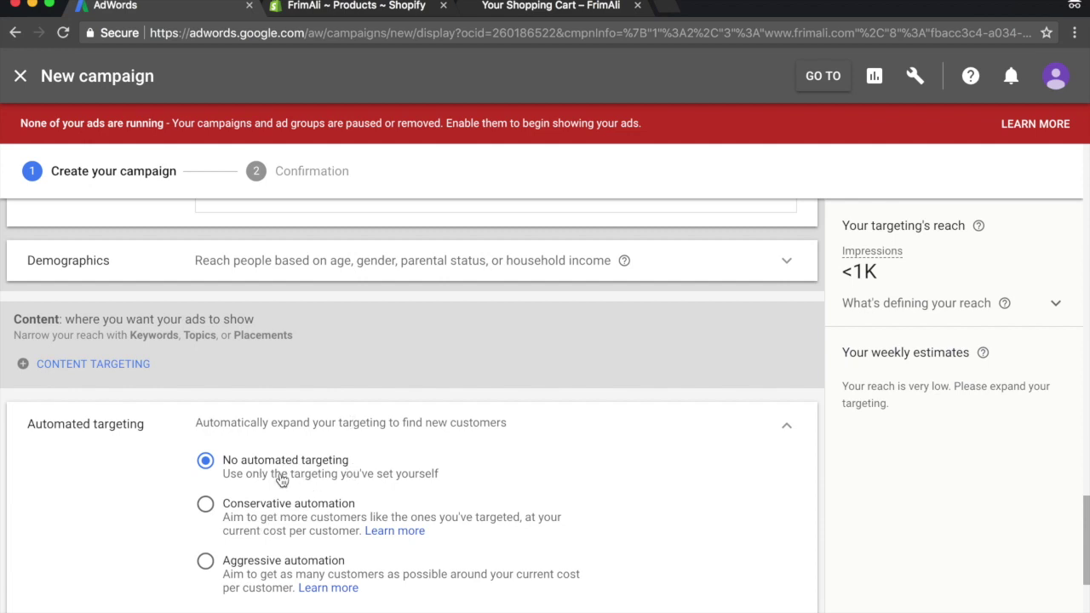
pyautogui.scroll(-5, 280, 477)
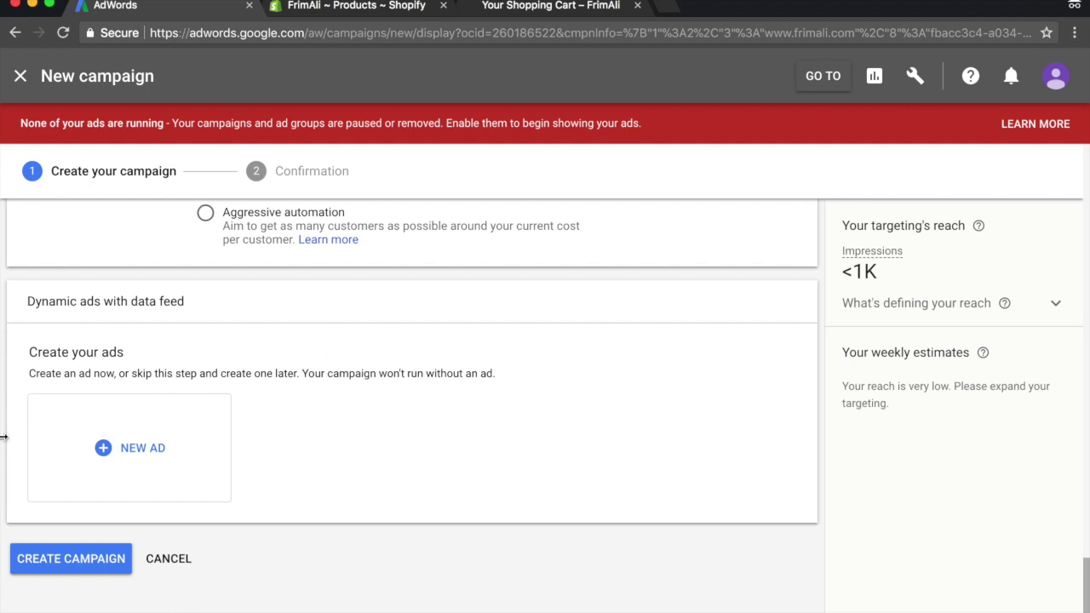
pyautogui.scroll(1, 408, 314)
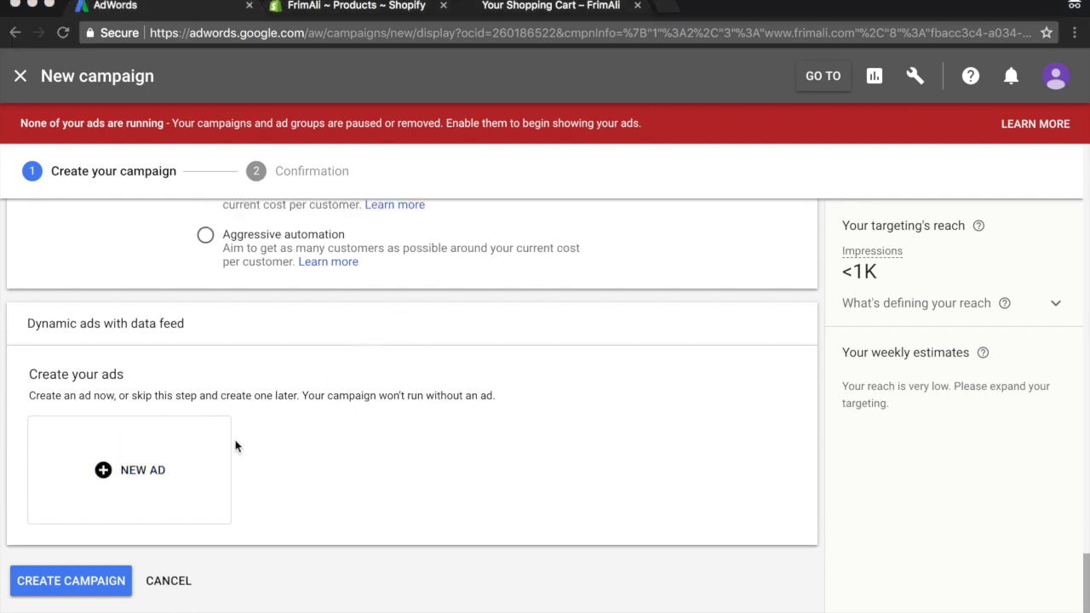
pyautogui.click(467, 448)
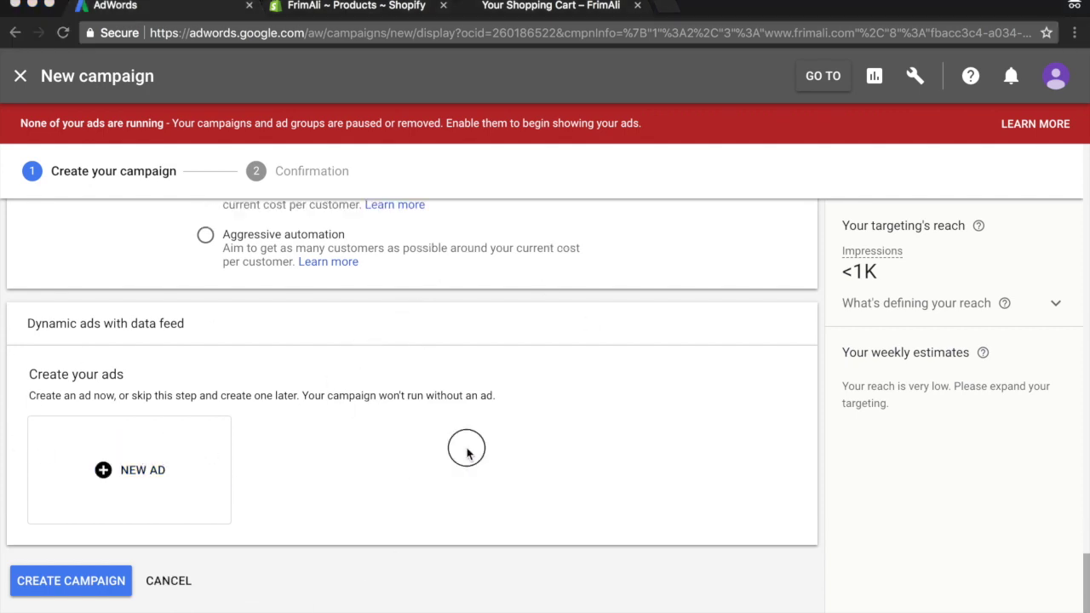
# Start a new responsive ad for the ad group and advance its preview to another format
pyautogui.click(126, 473)
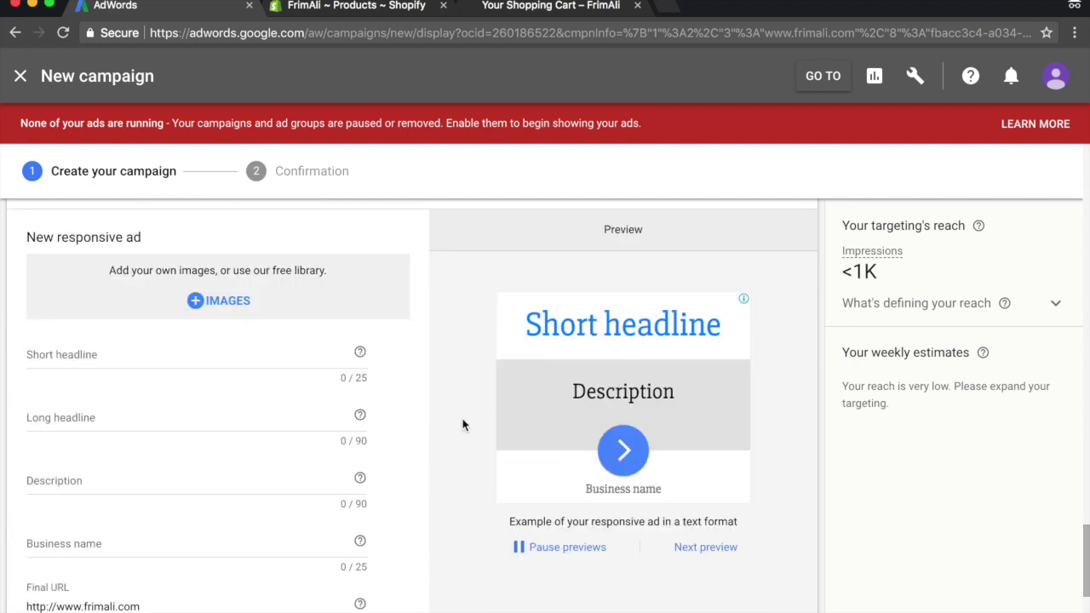
pyautogui.click(710, 552)
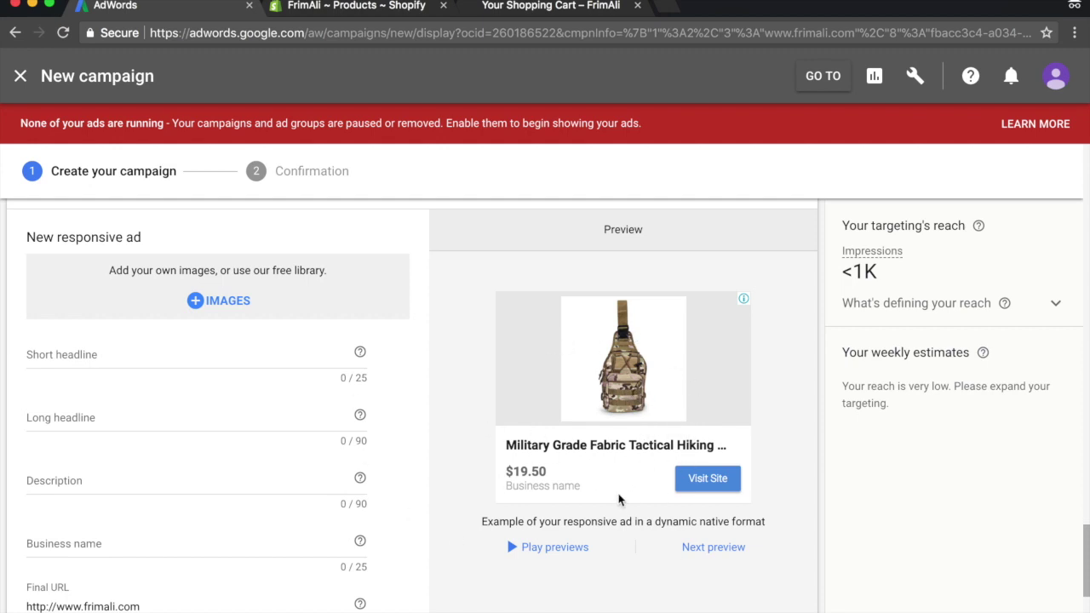
pyautogui.scroll(-1, 463, 553)
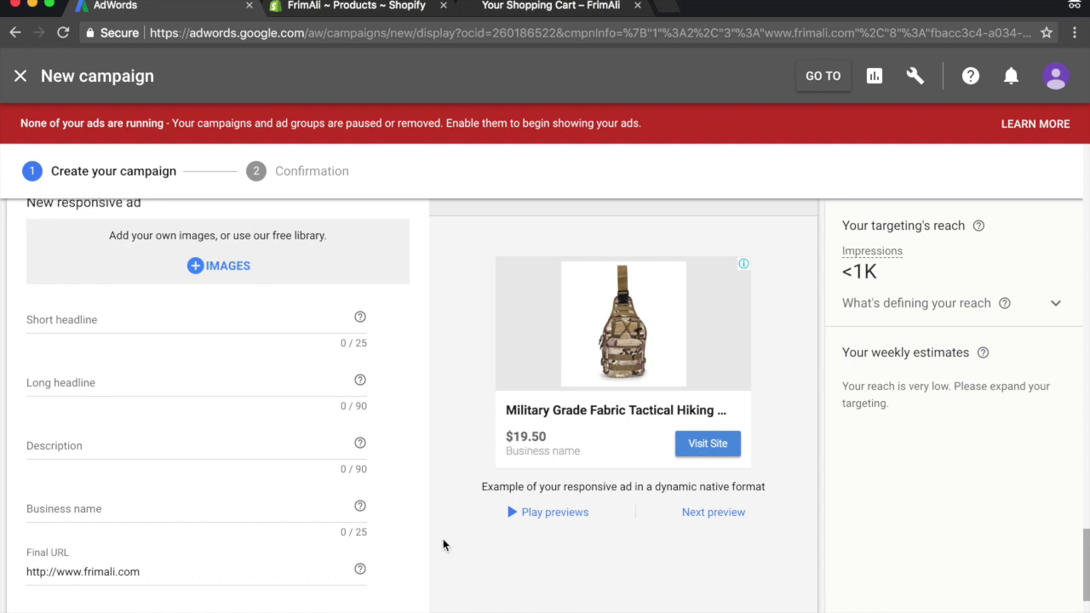
pyautogui.scroll(1, 445, 543)
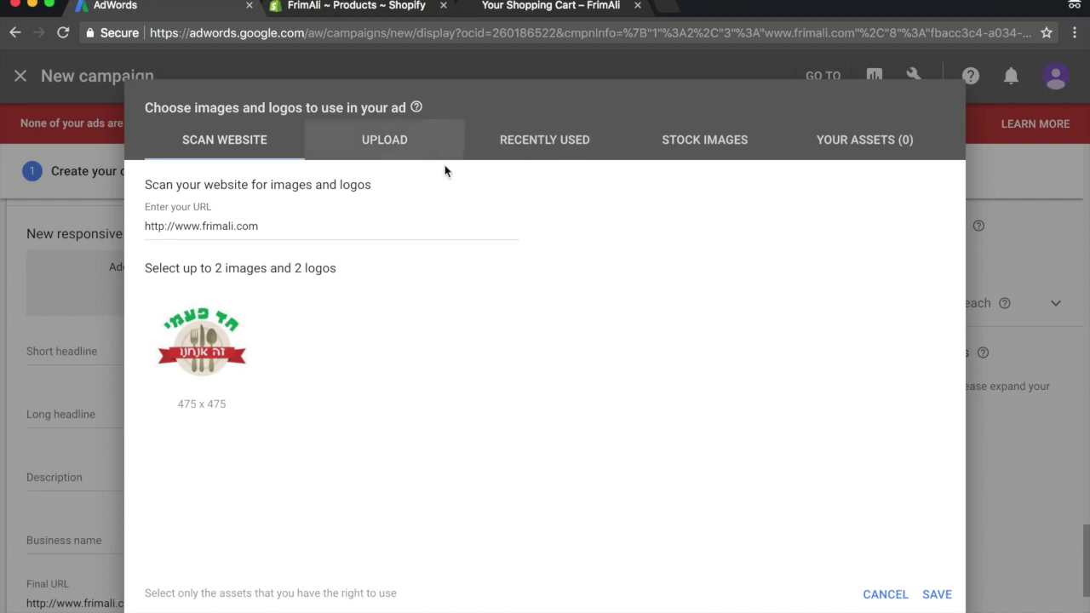
pyautogui.click(104, 240)
pyautogui.press('super+a')
pyautogui.press('BackSpace')
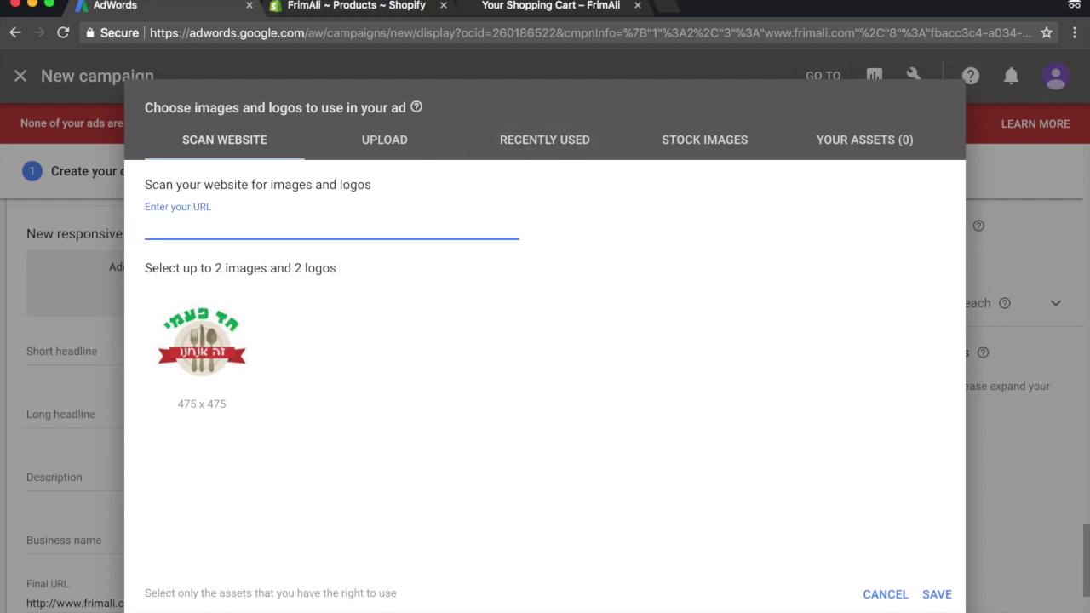
pyautogui.rightClick(173, 231)
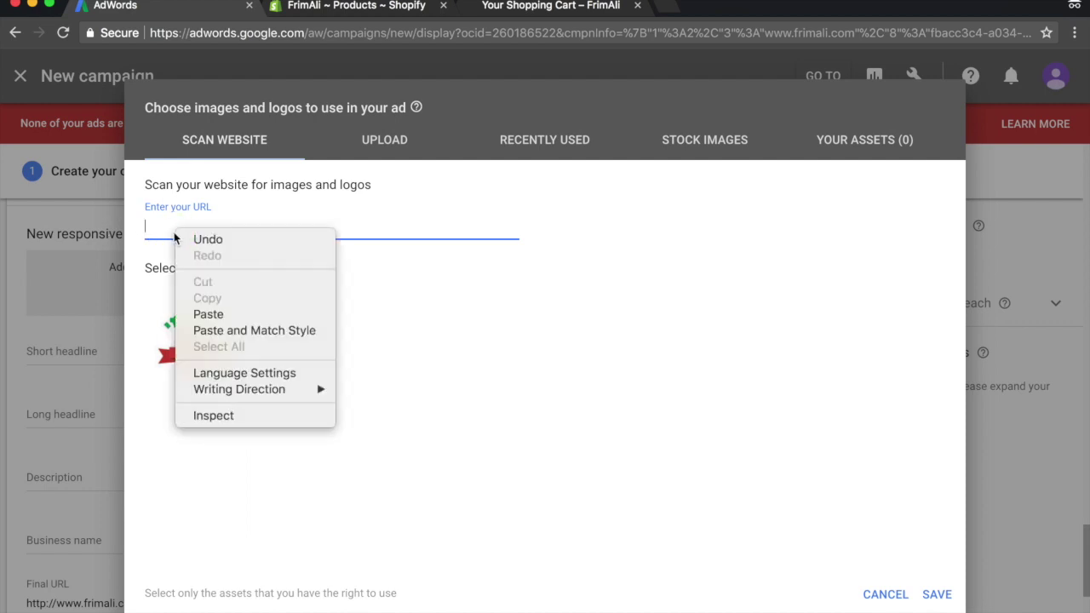
pyautogui.click(283, 310)
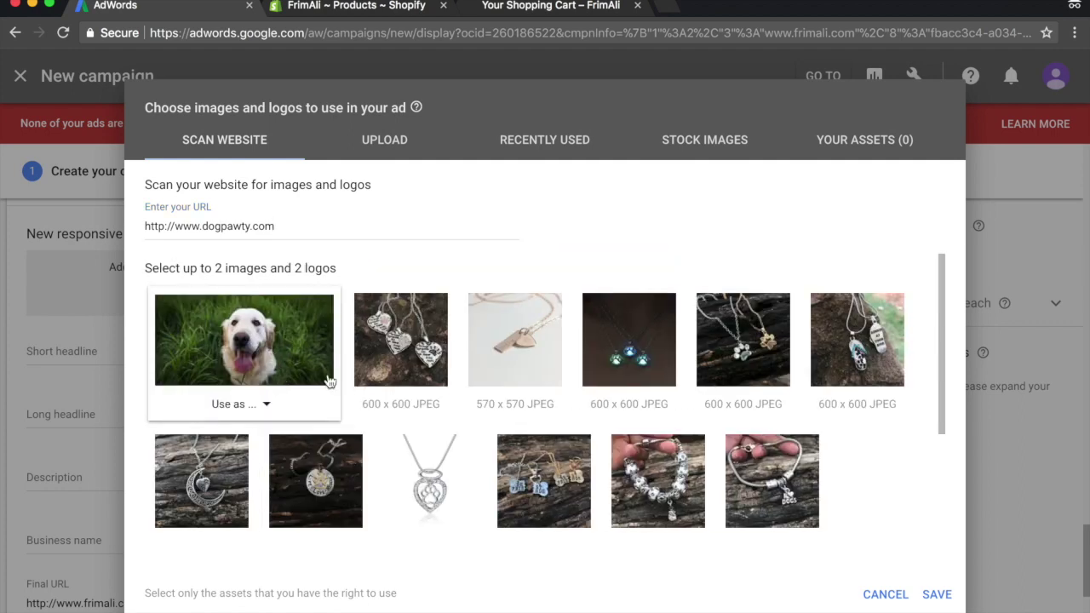
# Use the dog-on-grass photo as the ad image with landscape (1.91:1) and square (1:1) crops, and save the assets
pyautogui.click(255, 404)
pyautogui.click(288, 425)
pyautogui.click(257, 401)
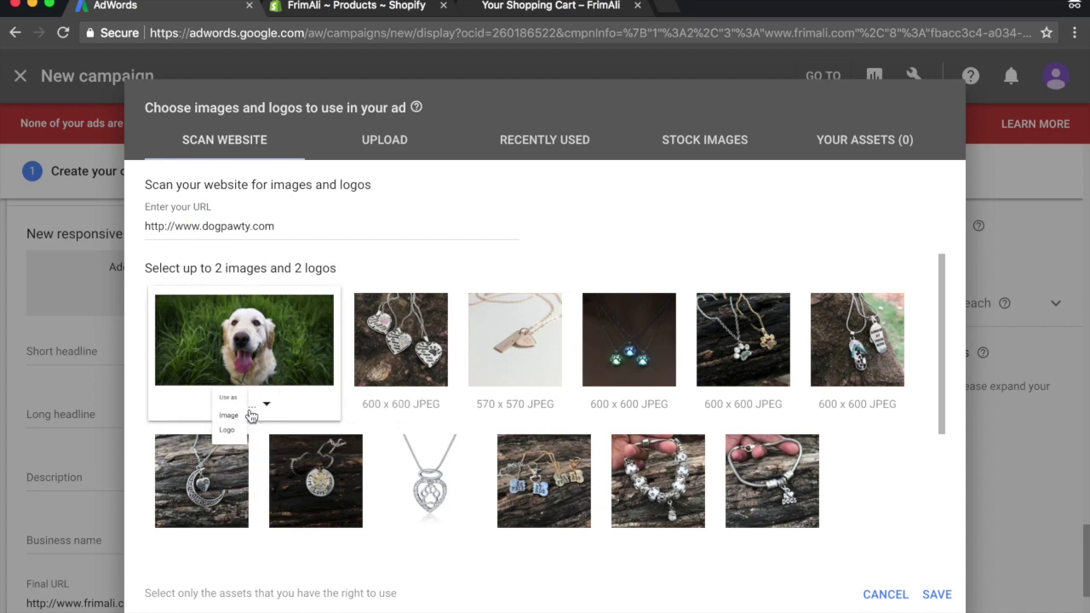
pyautogui.click(244, 438)
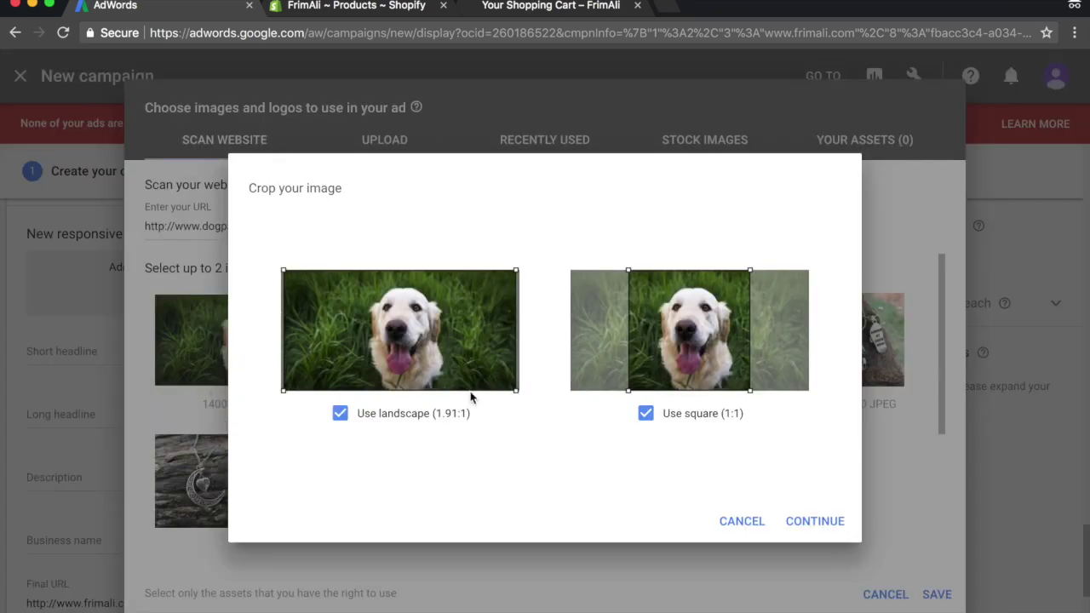
pyautogui.click(819, 522)
pyautogui.click(941, 595)
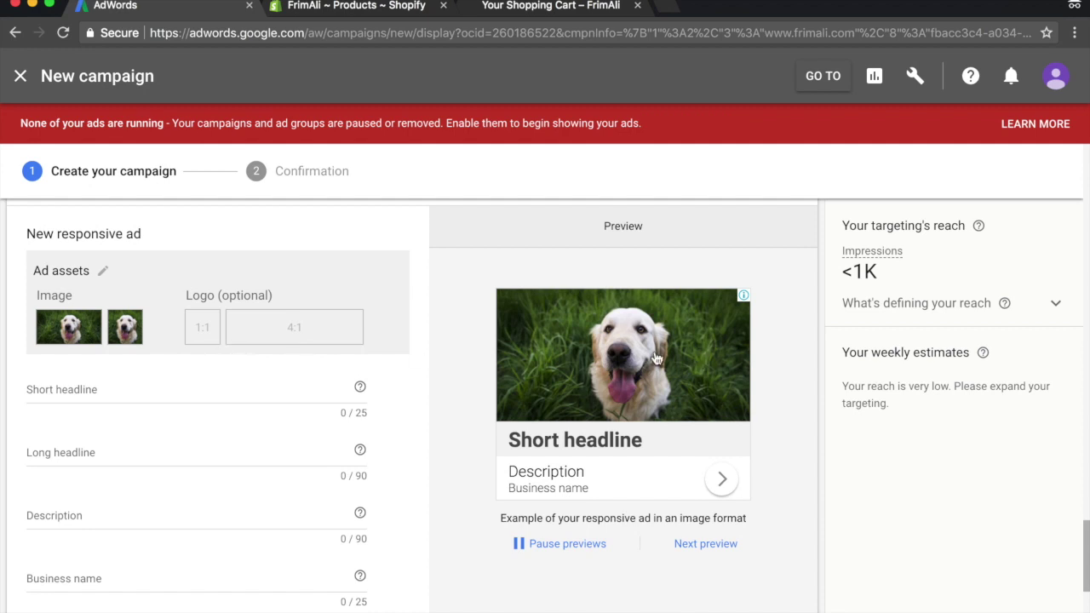
# Set the ad's short headline to "15% Off Today Only!"
pyautogui.click(86, 395)
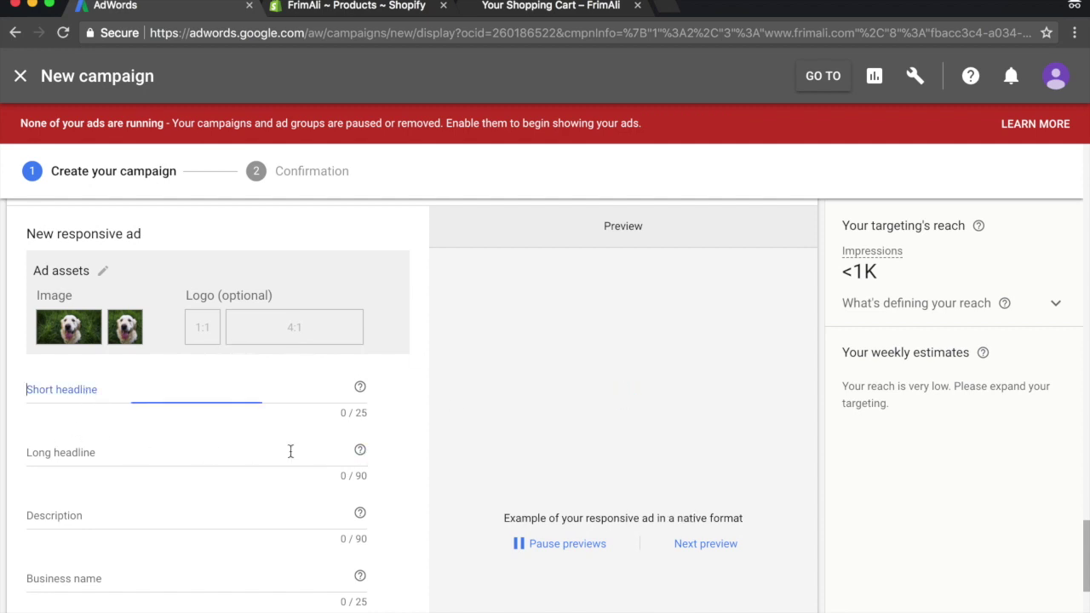
pyautogui.write('1')
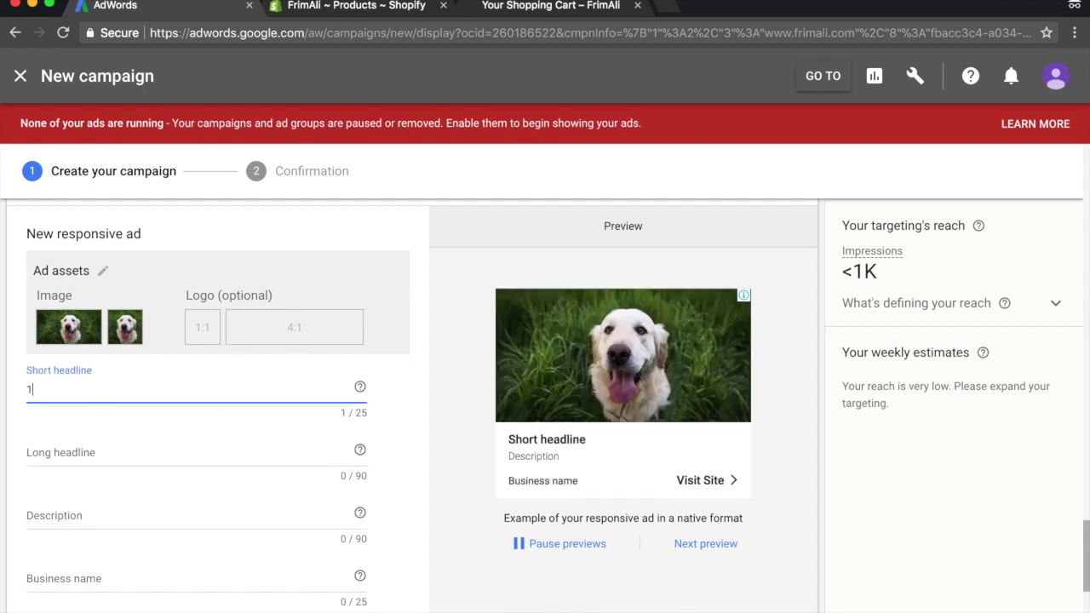
pyautogui.write('5% Off T')
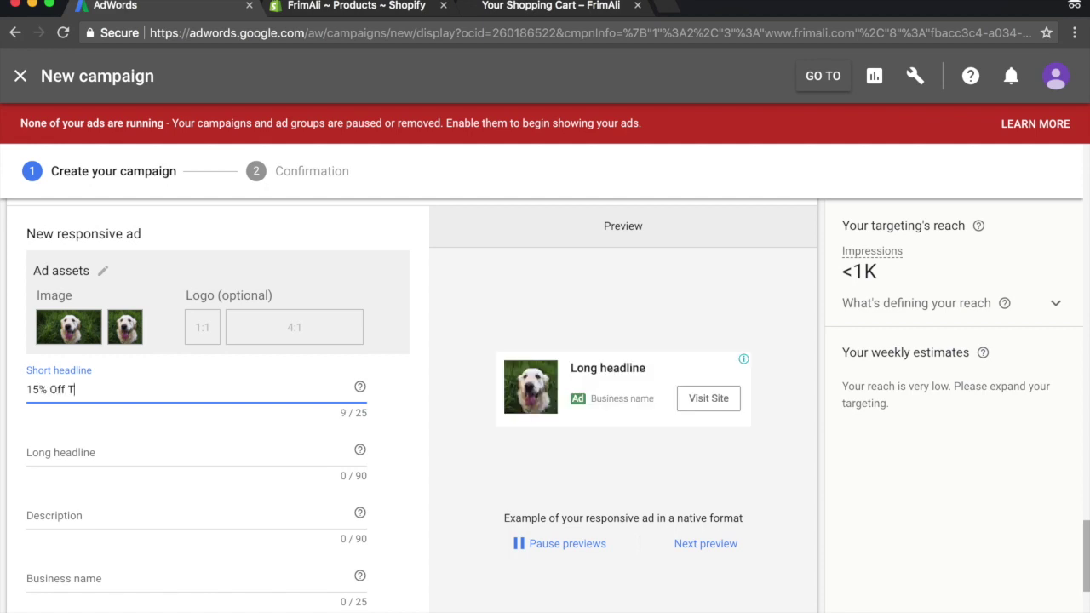
pyautogui.write('oday Only!')
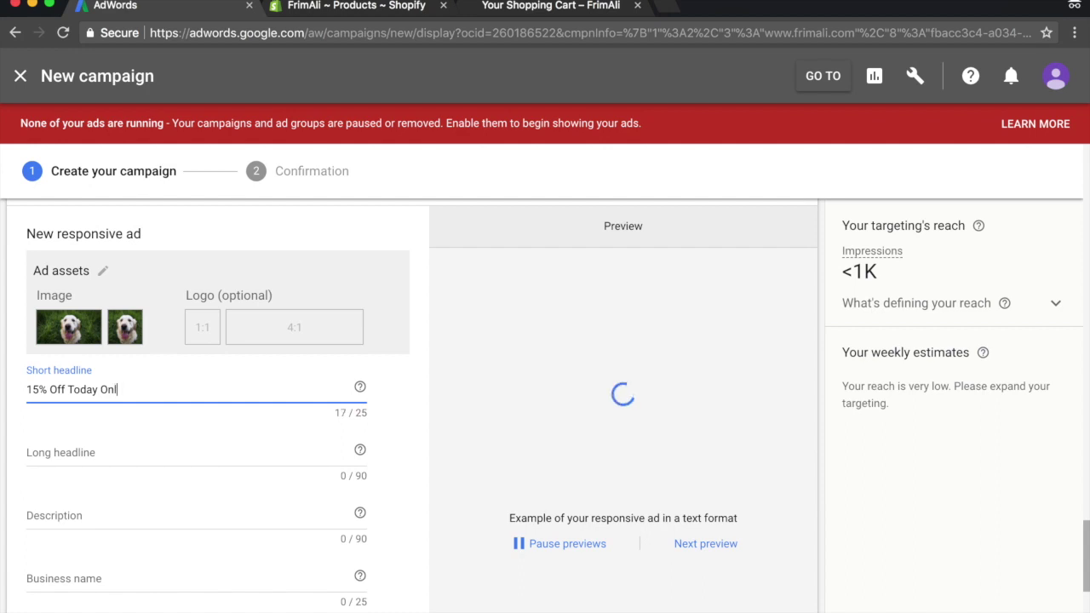
# Set the ad's long headline to "Discount Code: SAVE15"
pyautogui.press('Tab')
pyautogui.write('D')
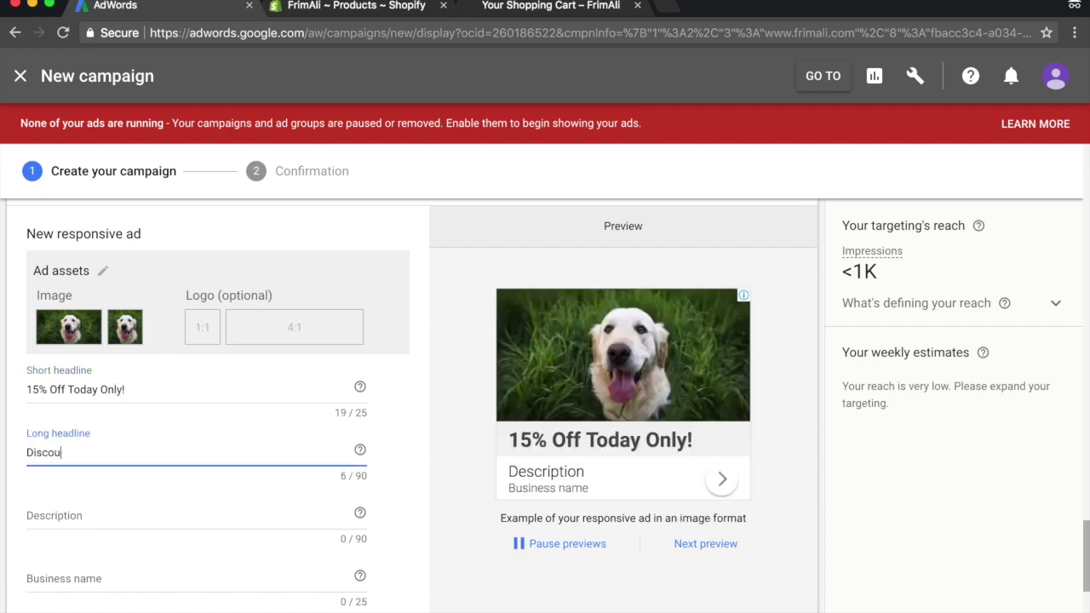
pyautogui.write('iscount Code: ')
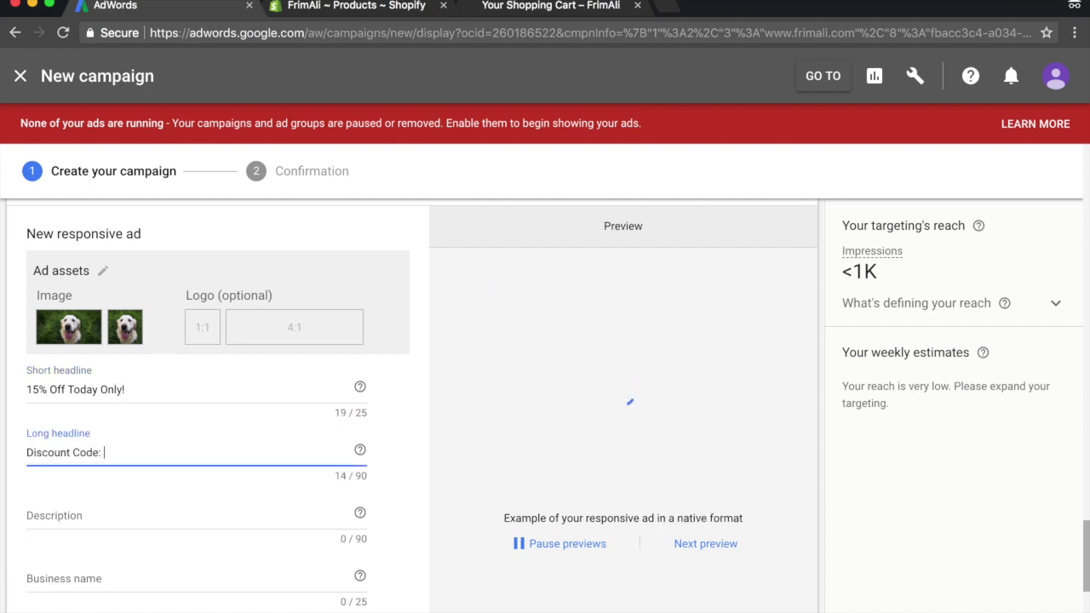
pyautogui.write('SAV')
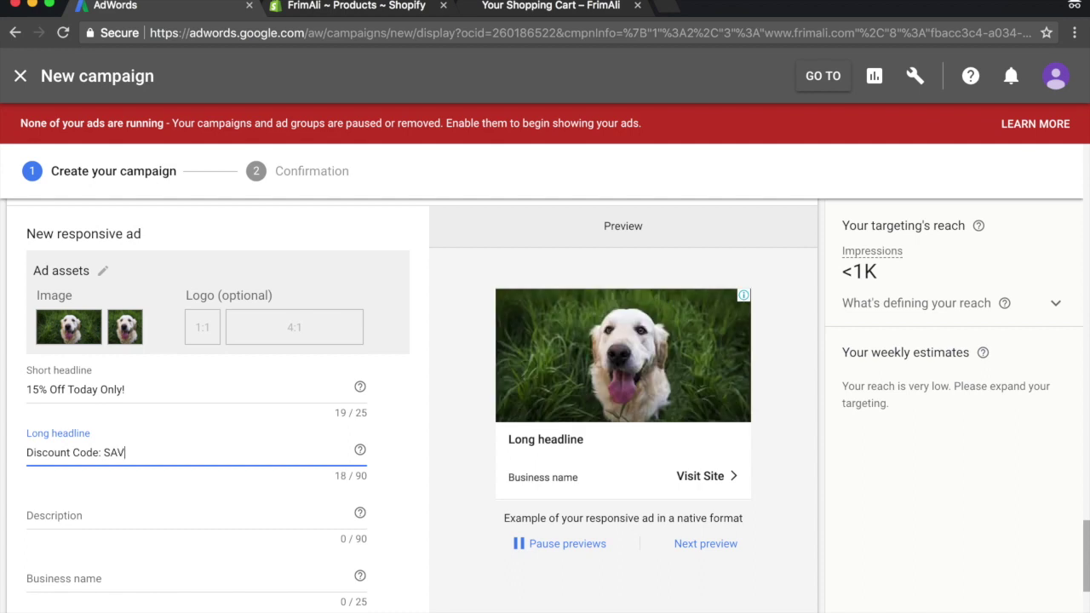
pyautogui.write('E')
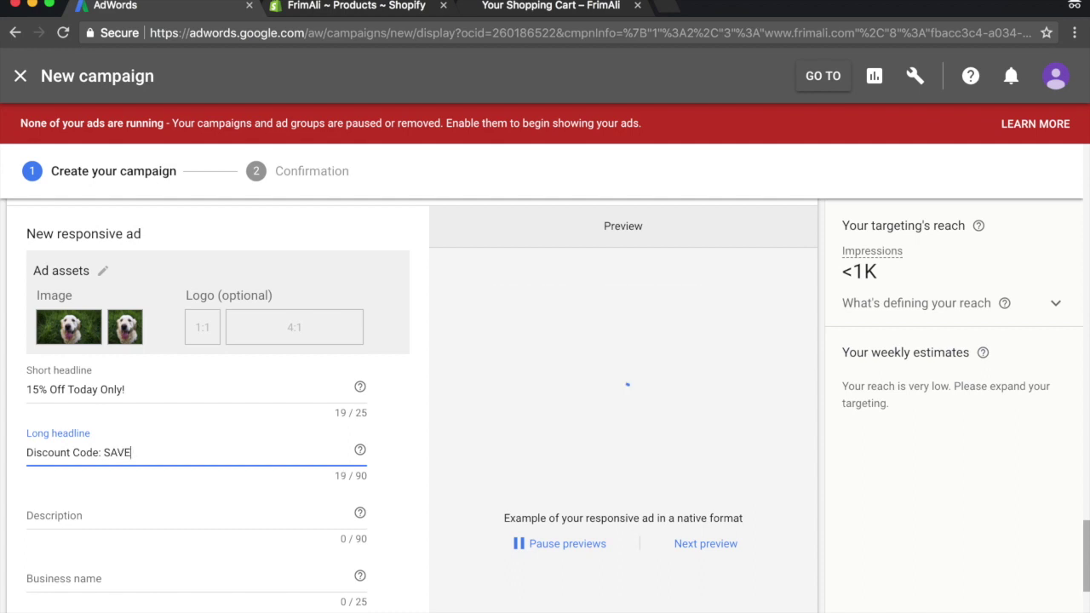
pyautogui.write('!%')
pyautogui.press('BackSpace')
pyautogui.press('BackSpace')
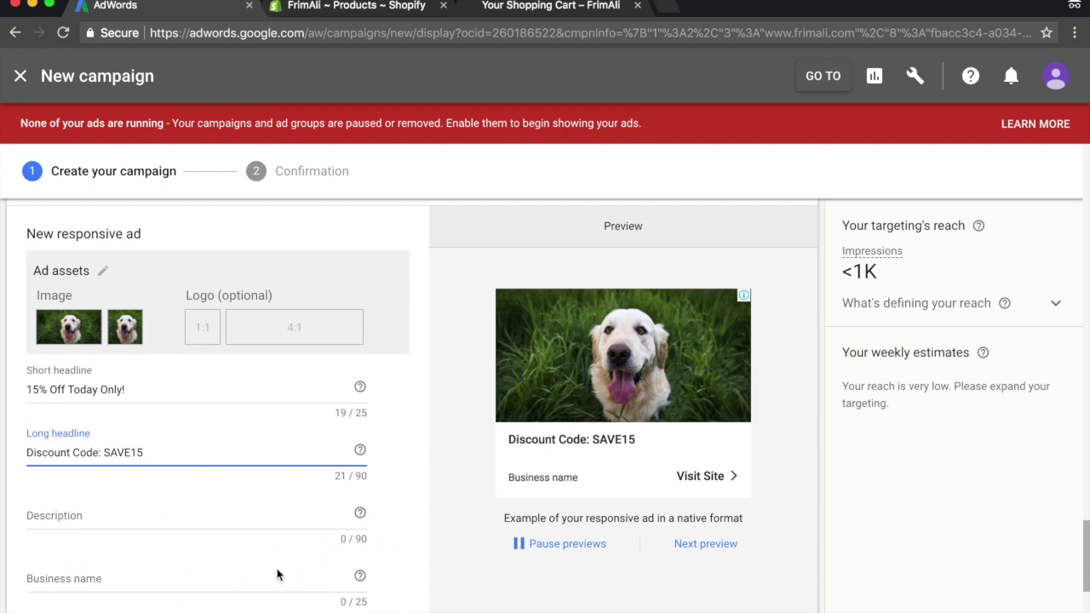
# Set the ad's description to "Products Are Moving Fast! Don't Miss Out!"
pyautogui.click(73, 516)
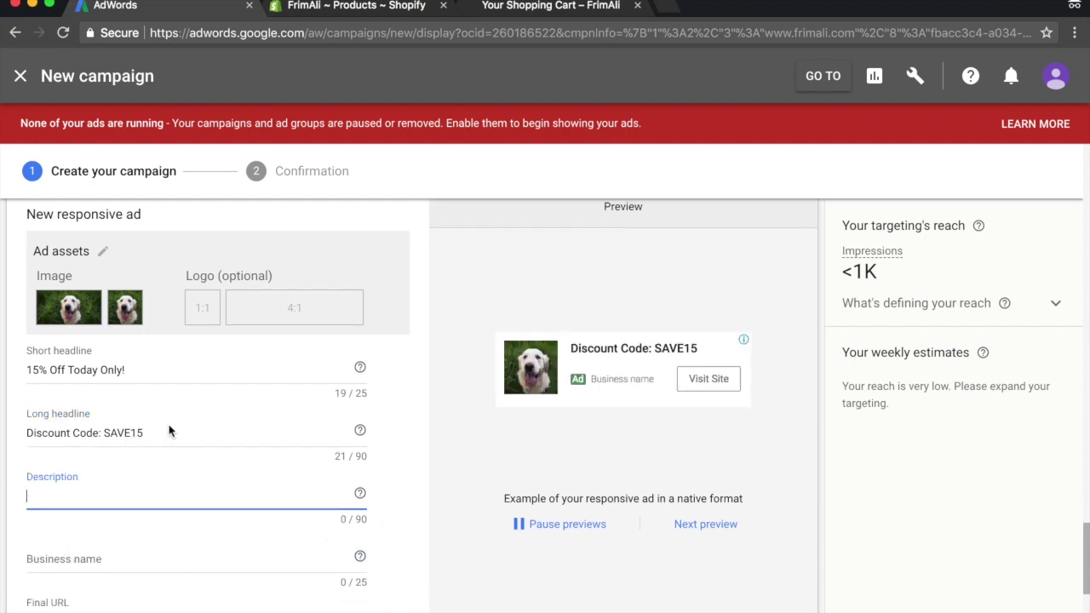
pyautogui.scroll(9, 397, 462)
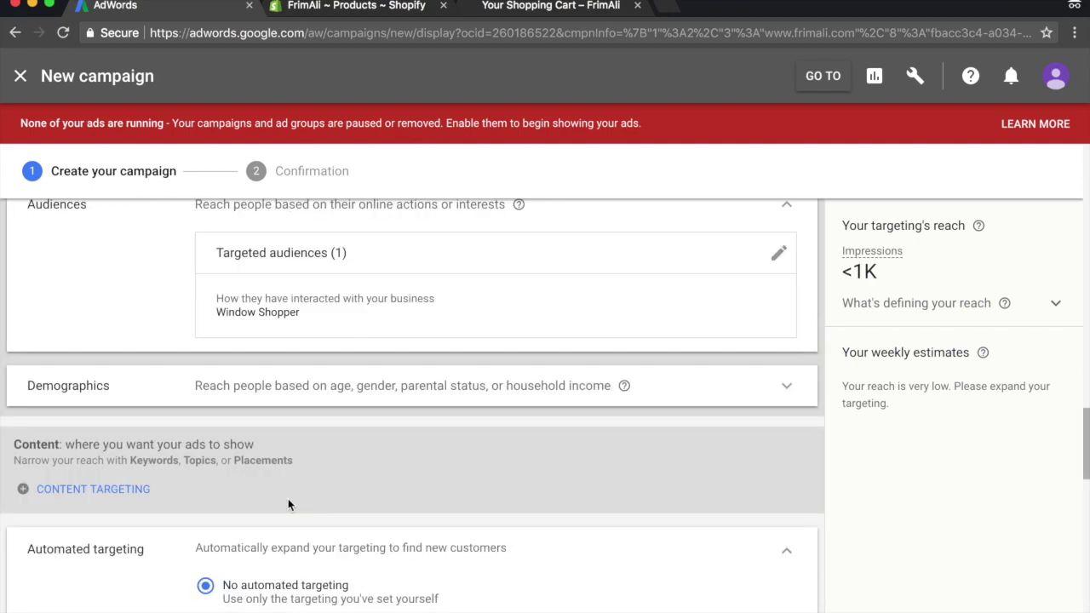
pyautogui.scroll(-11, 288, 503)
pyautogui.scroll(-3, 85, 355)
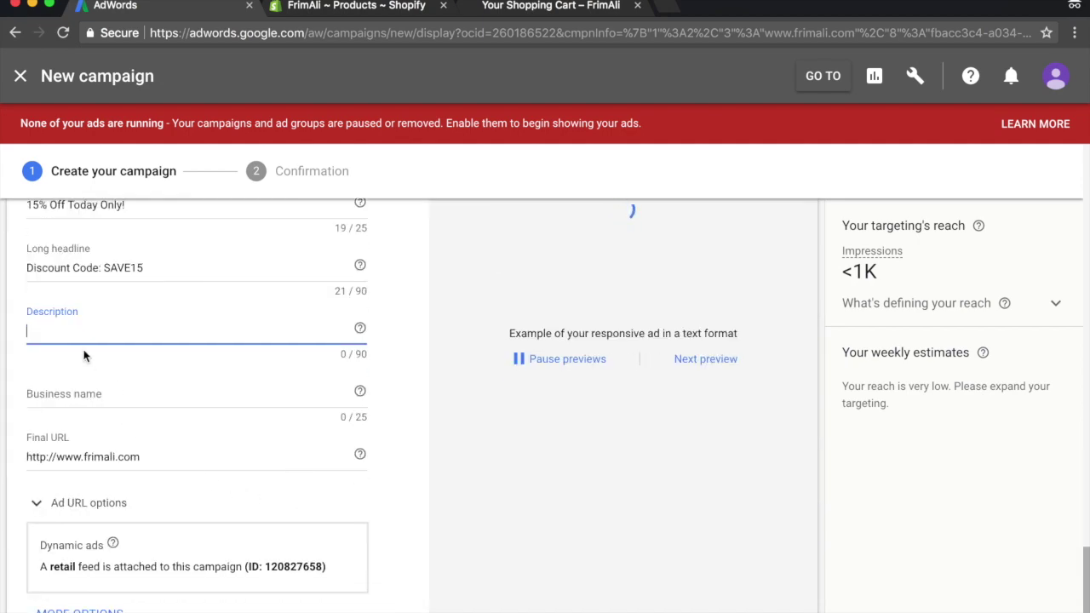
pyautogui.write('Pro')
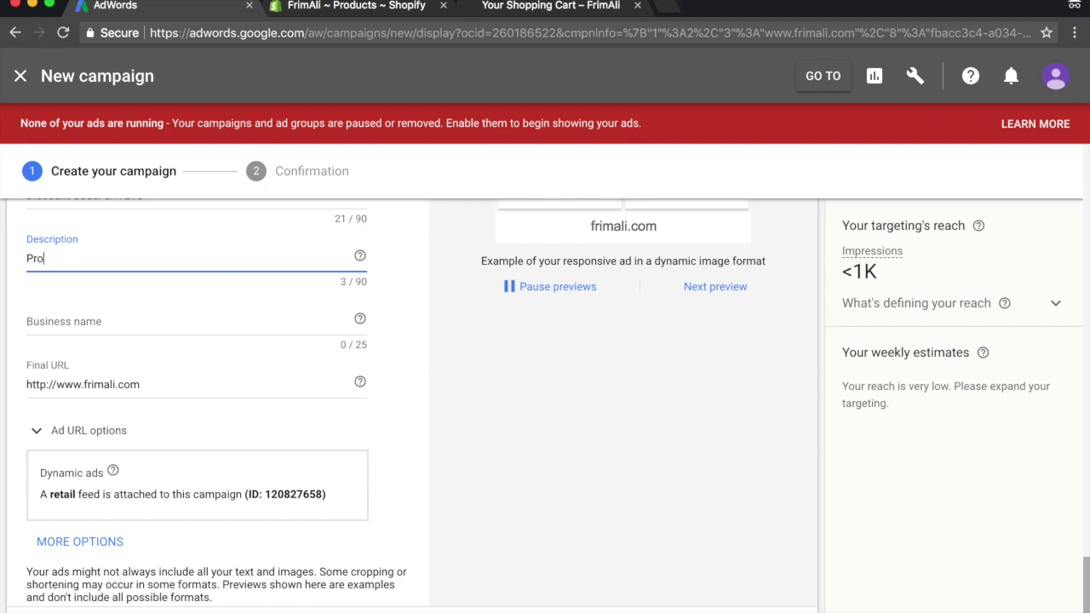
pyautogui.write('ducts Are Moving')
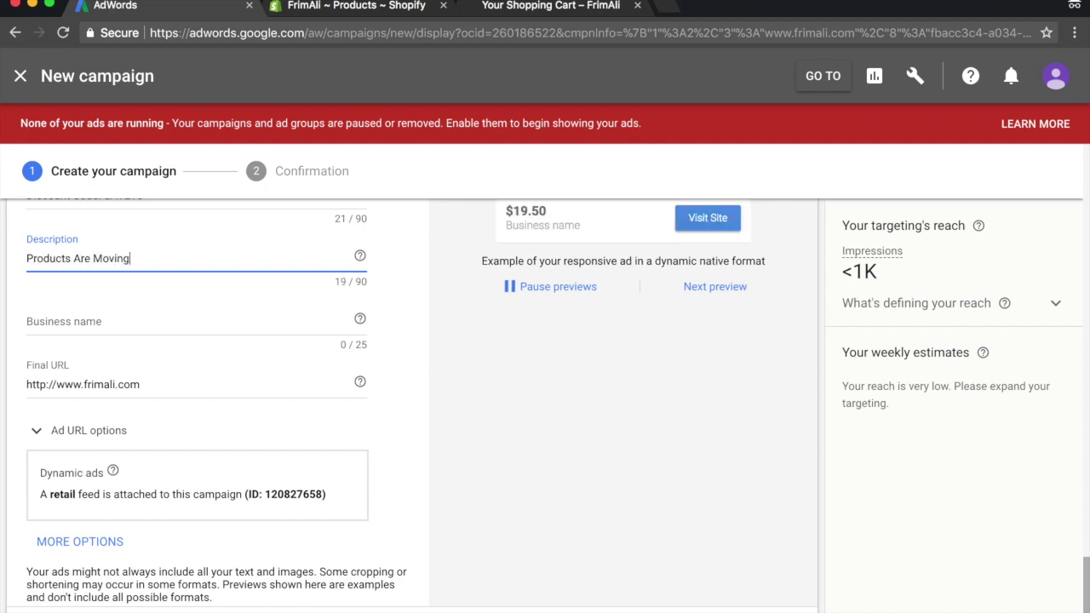
pyautogui.write(' Fast!')
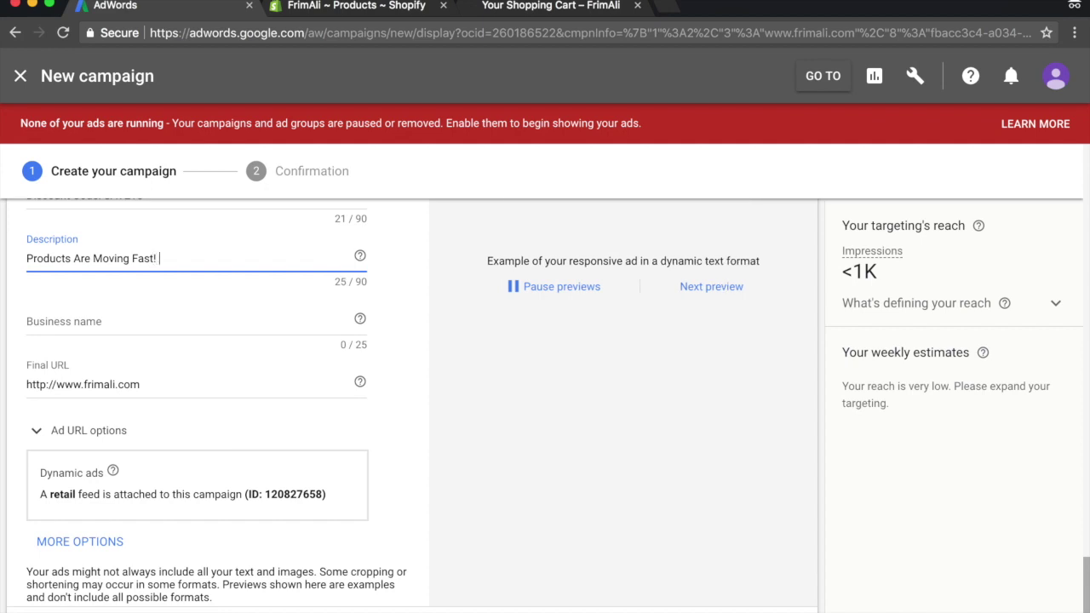
pyautogui.write(" Don't Miss Out!")
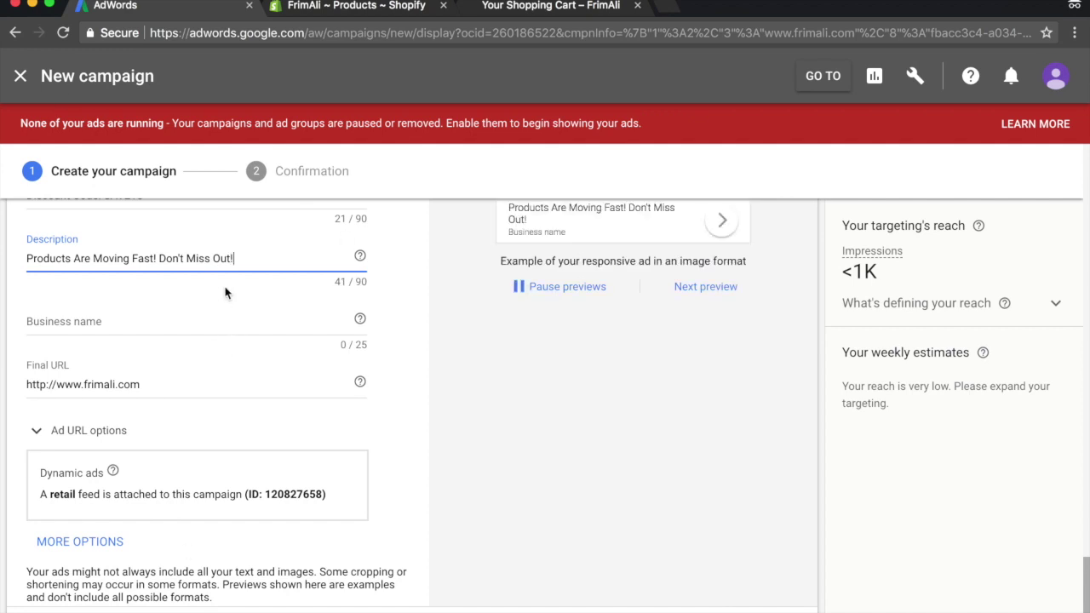
# Set the business name to FrimAli and review the responsive ad preview
pyautogui.click(185, 324)
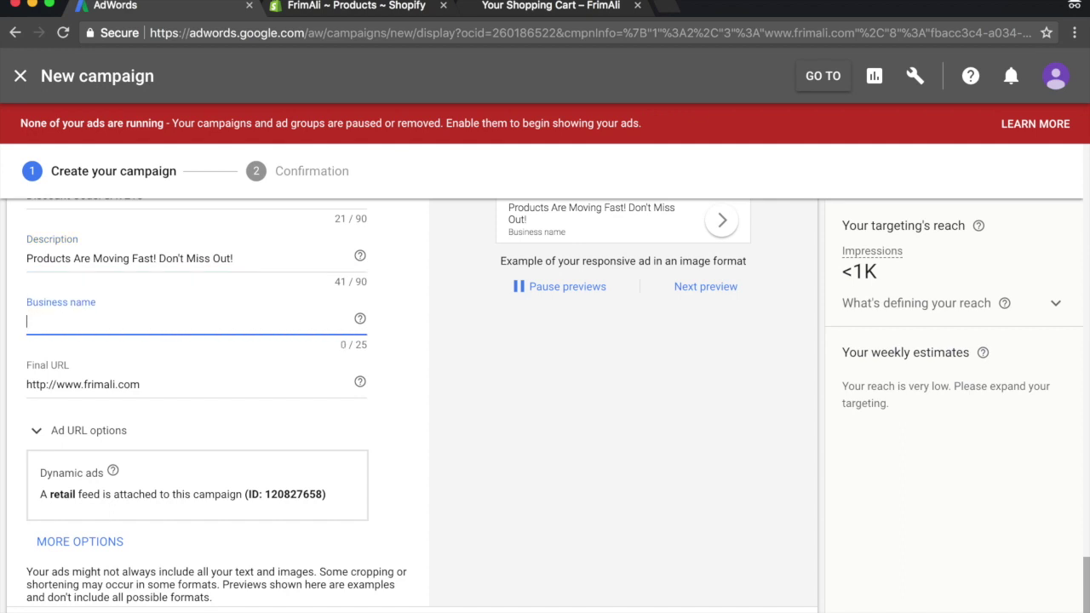
pyautogui.write('FrimAli')
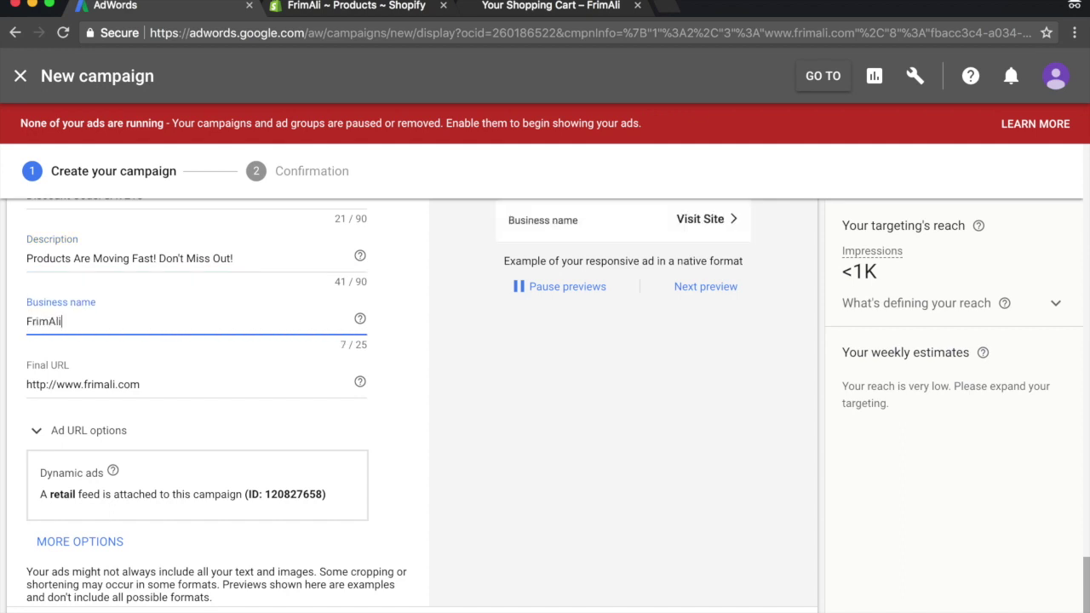
pyautogui.scroll(3, 540, 460)
pyautogui.click(539, 460)
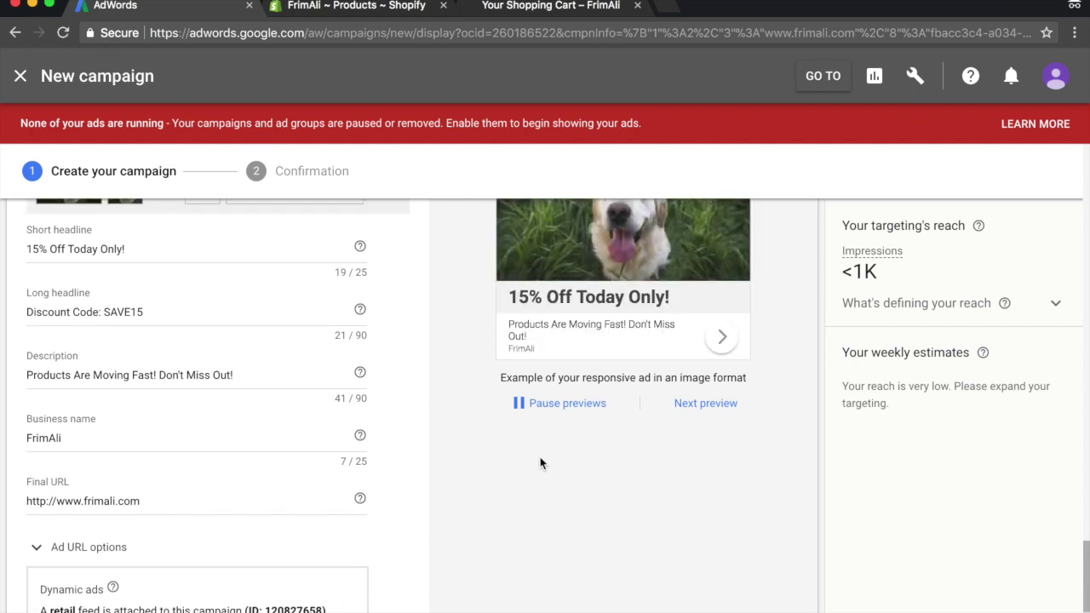
pyautogui.scroll(3, 540, 463)
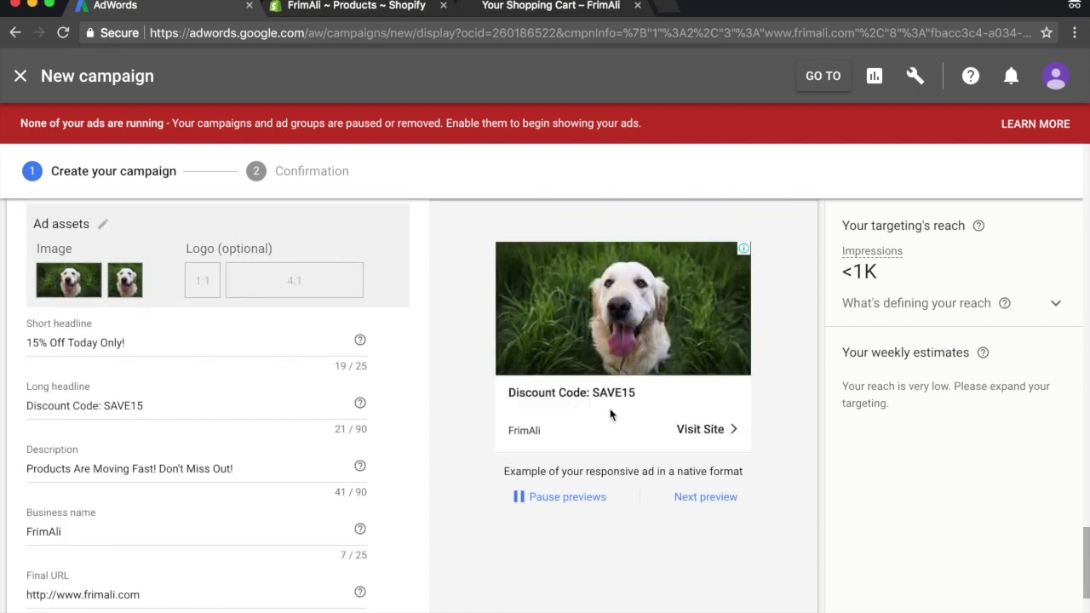
# Add the call to action text option to the responsive ad and set it to "Shop Now"
pyautogui.scroll(-4, 349, 557)
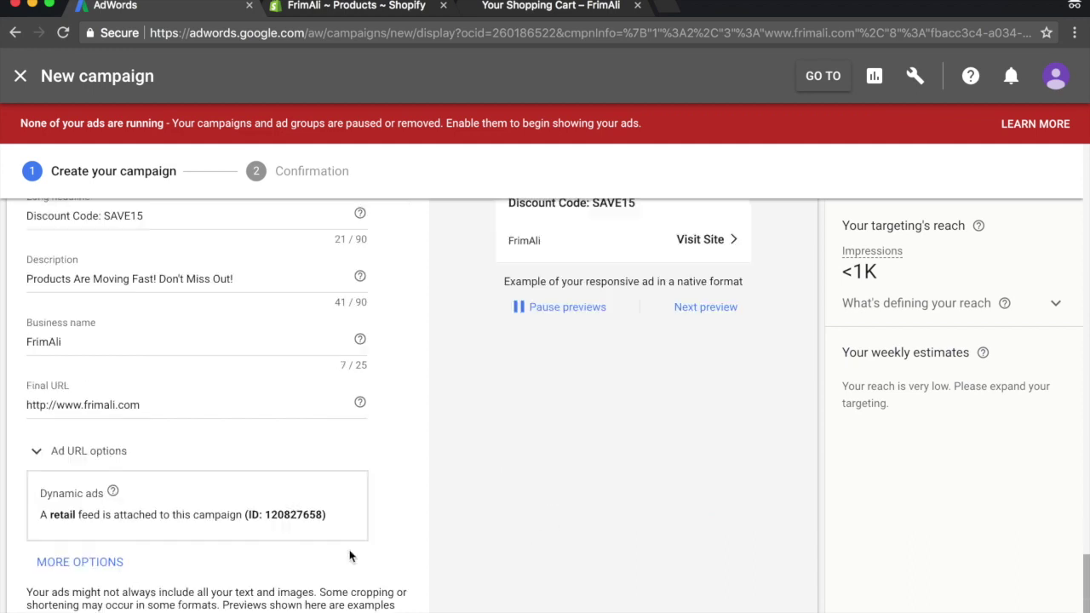
pyautogui.scroll(-1, 213, 549)
pyautogui.click(61, 540)
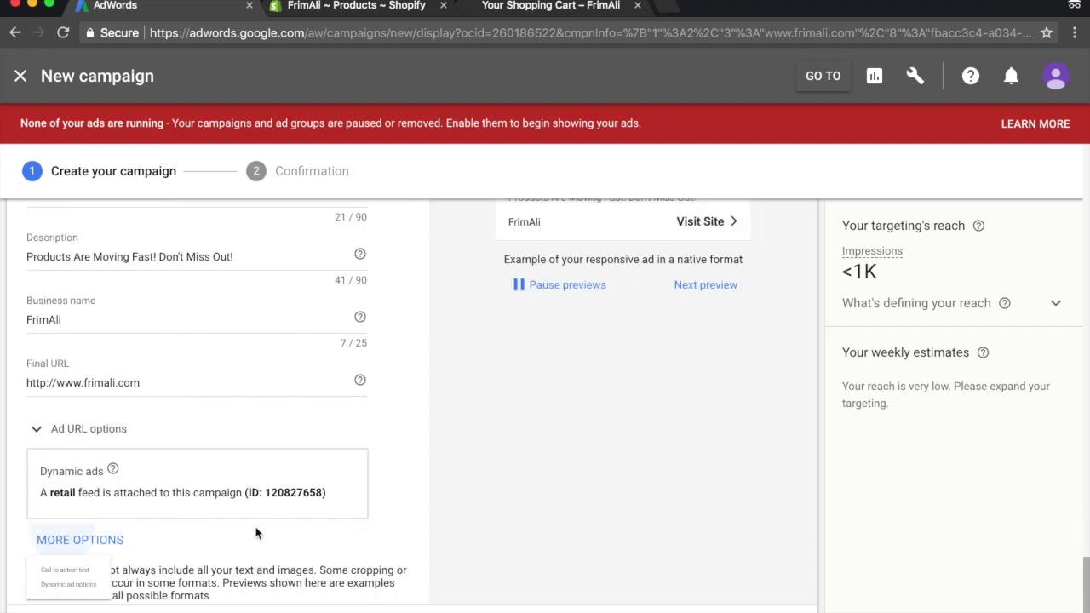
pyautogui.scroll(-1, 170, 558)
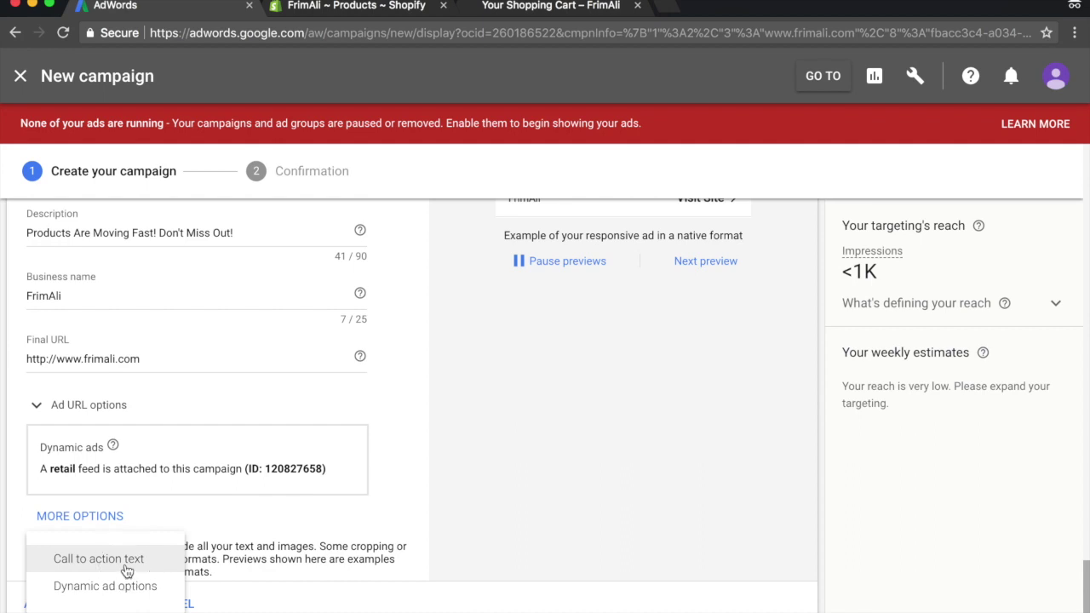
pyautogui.click(124, 566)
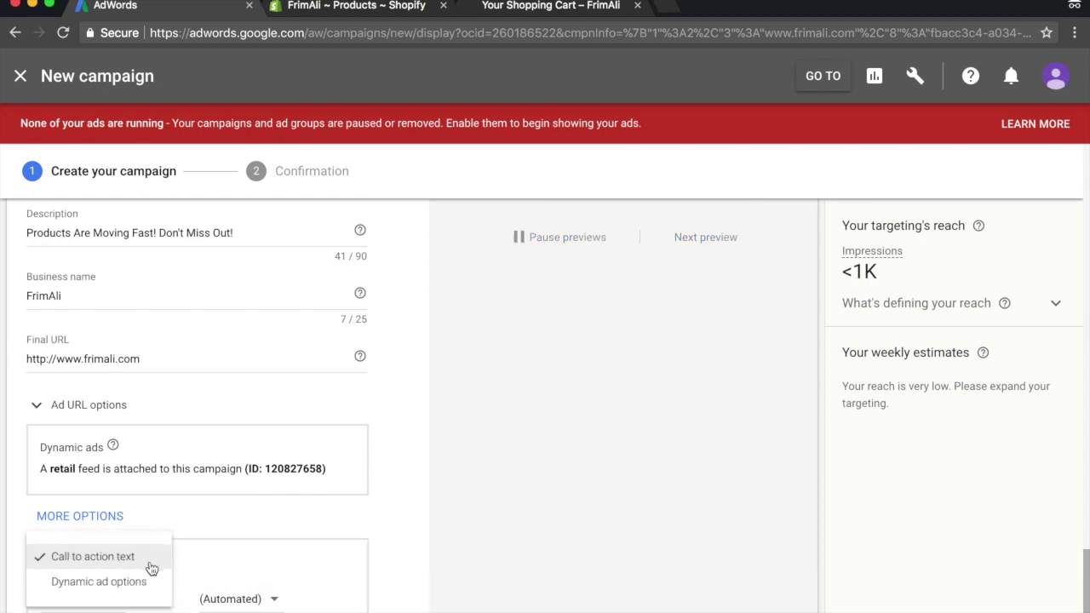
pyautogui.click(338, 602)
pyautogui.scroll(-1, 265, 482)
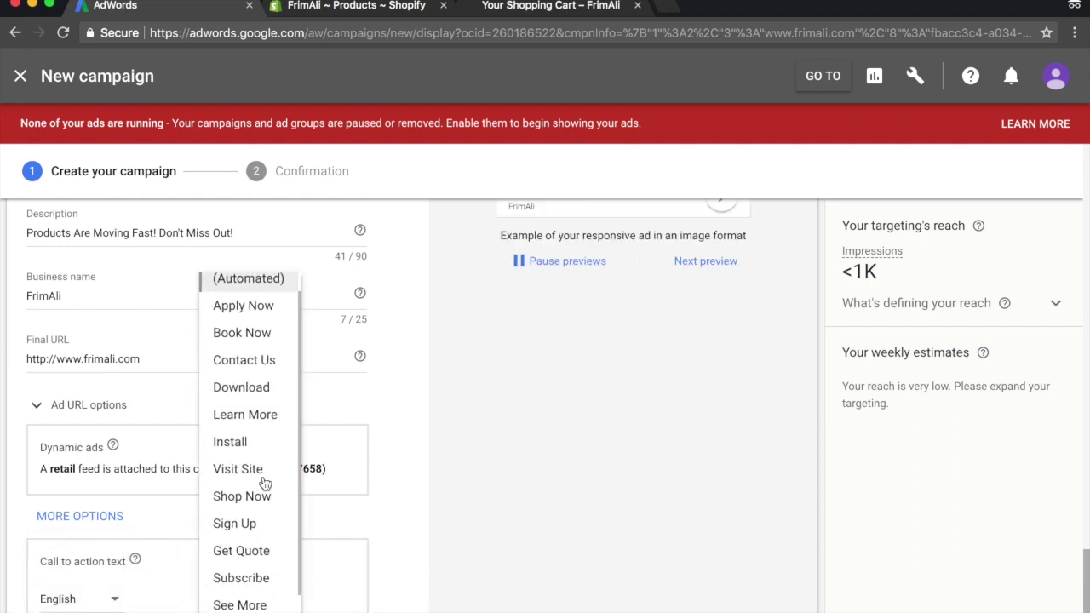
pyautogui.click(247, 498)
# Add the dynamic ad options and set the promotion text to "Discount Code: SAVE15"
pyautogui.scroll(-3, 170, 443)
pyautogui.click(95, 399)
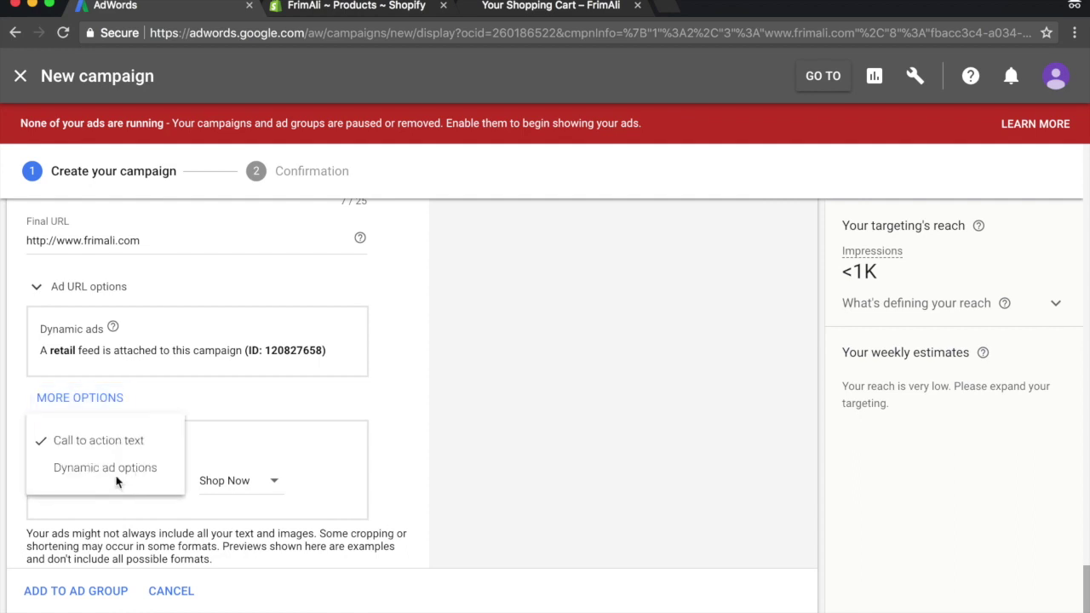
pyautogui.click(114, 475)
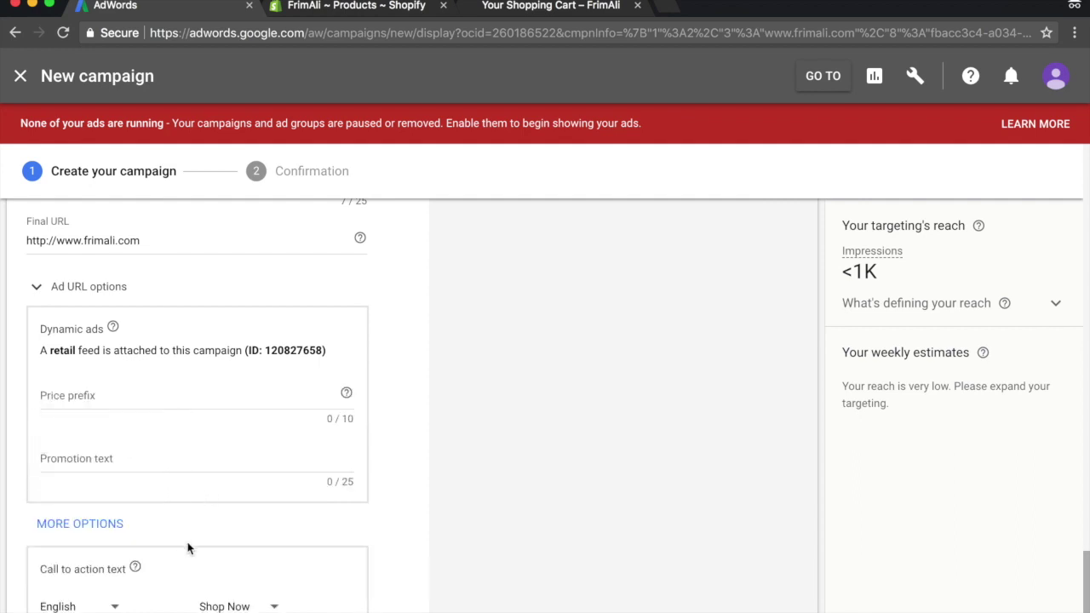
pyautogui.scroll(-1, 162, 510)
pyautogui.click(134, 428)
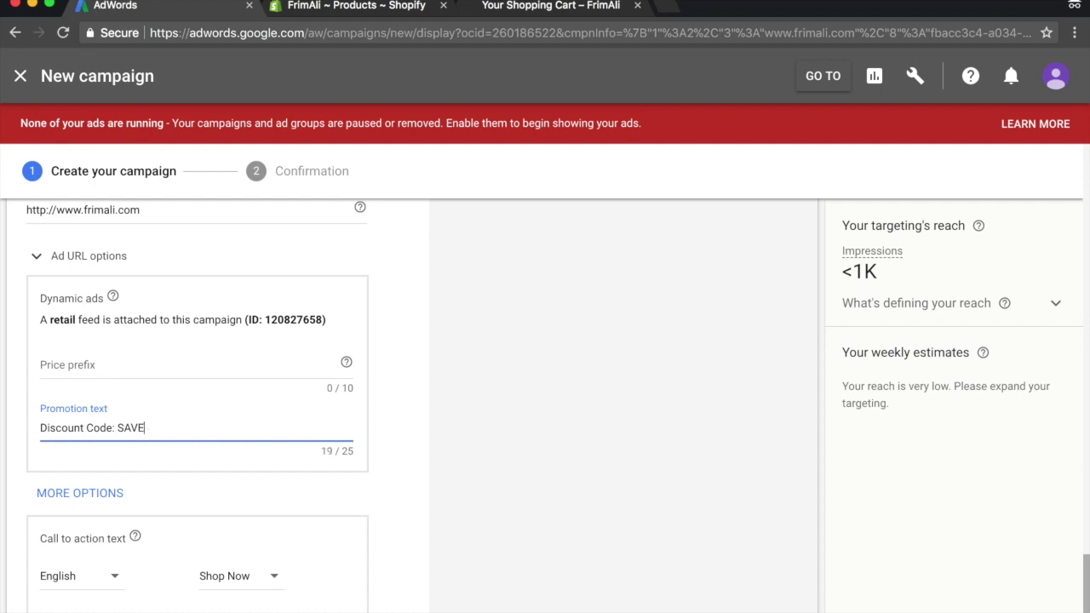
# Go through the responsive ad previews, examining the native, text, dynamic image and dynamic native formats
pyautogui.scroll(5, 604, 457)
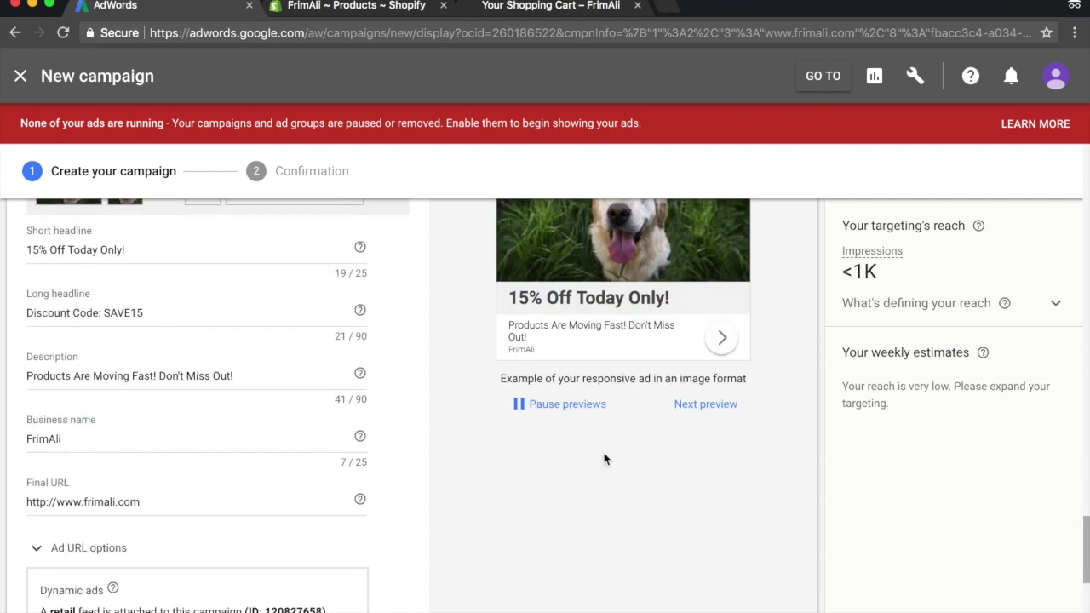
pyautogui.scroll(2, 691, 477)
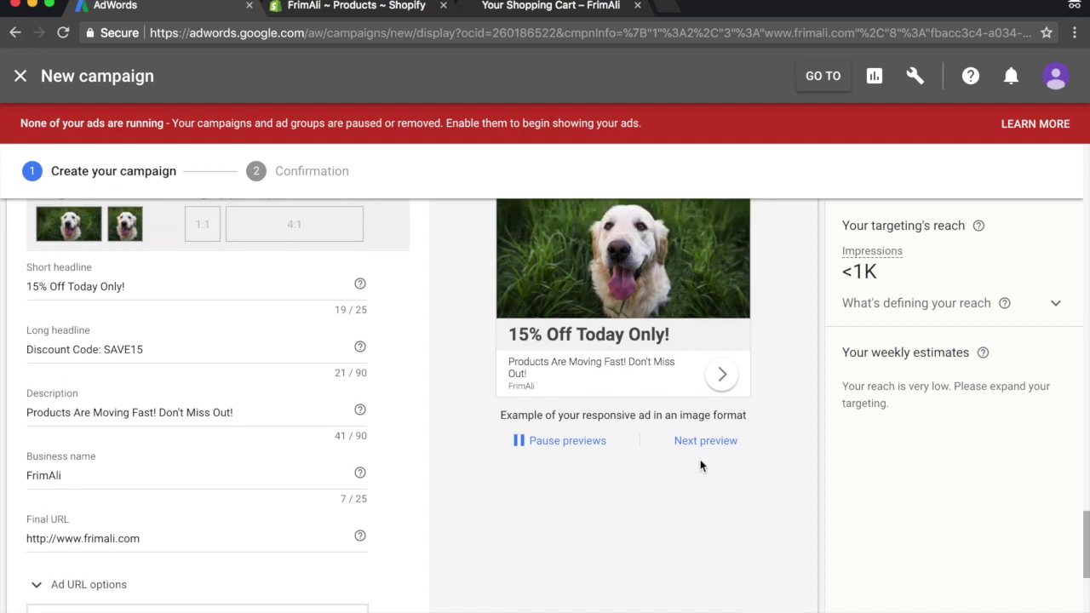
pyautogui.click(699, 464)
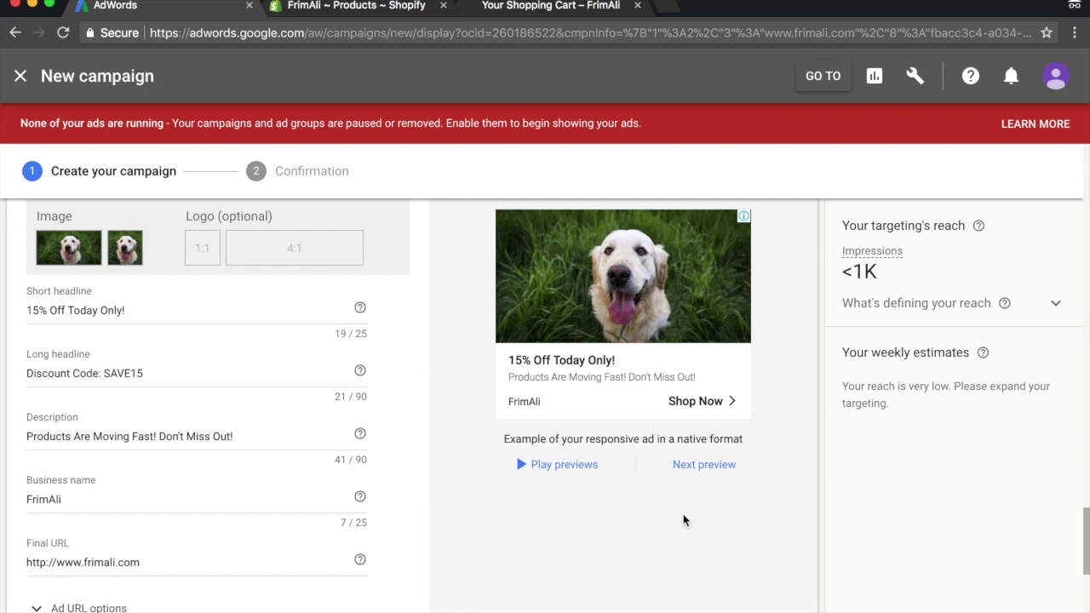
pyautogui.click(694, 466)
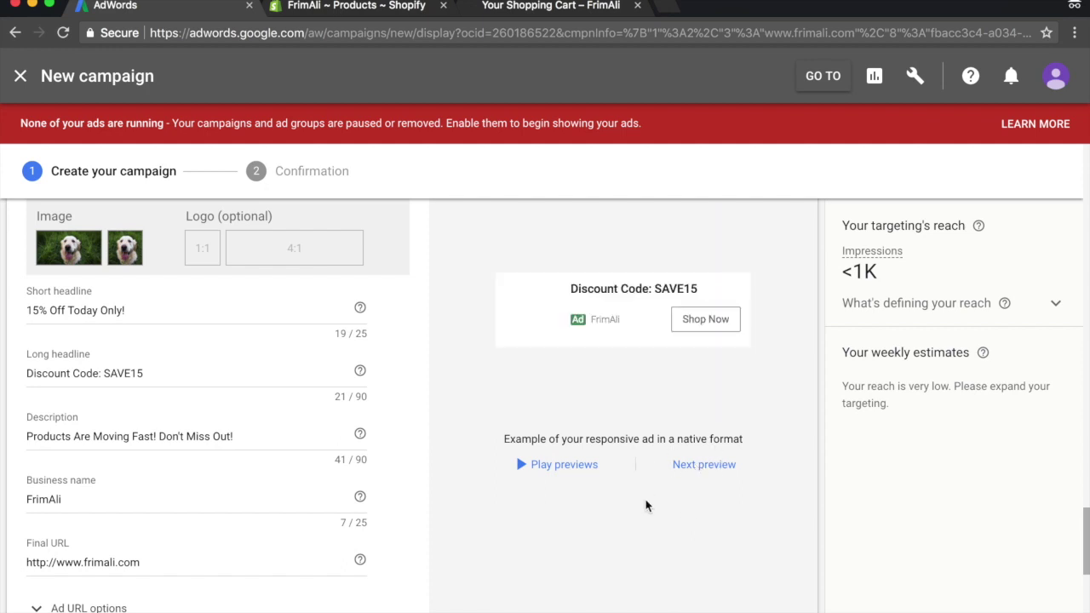
pyautogui.click(700, 465)
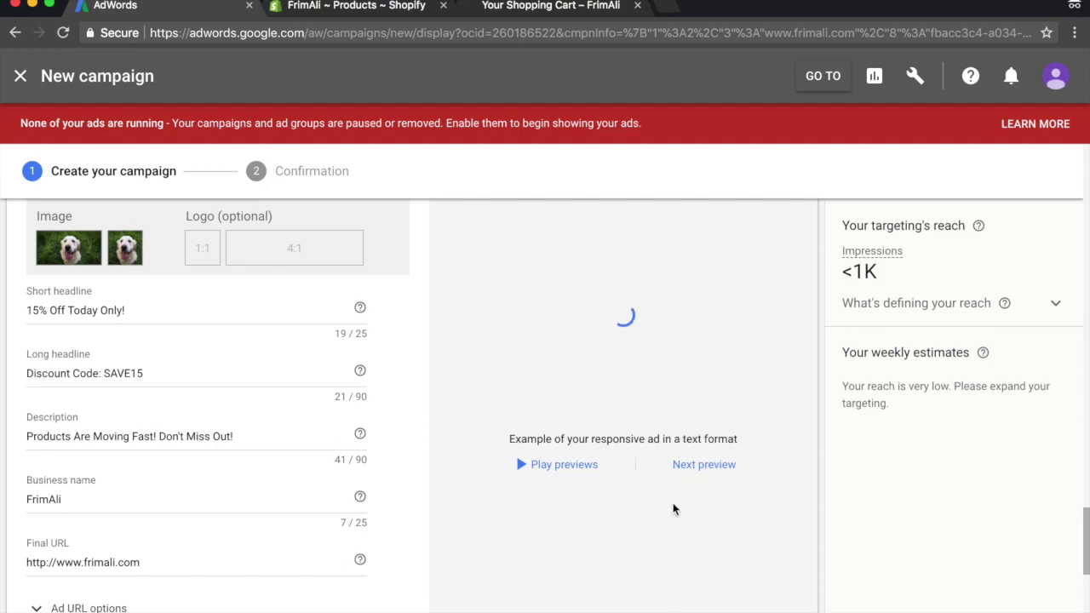
pyautogui.click(708, 468)
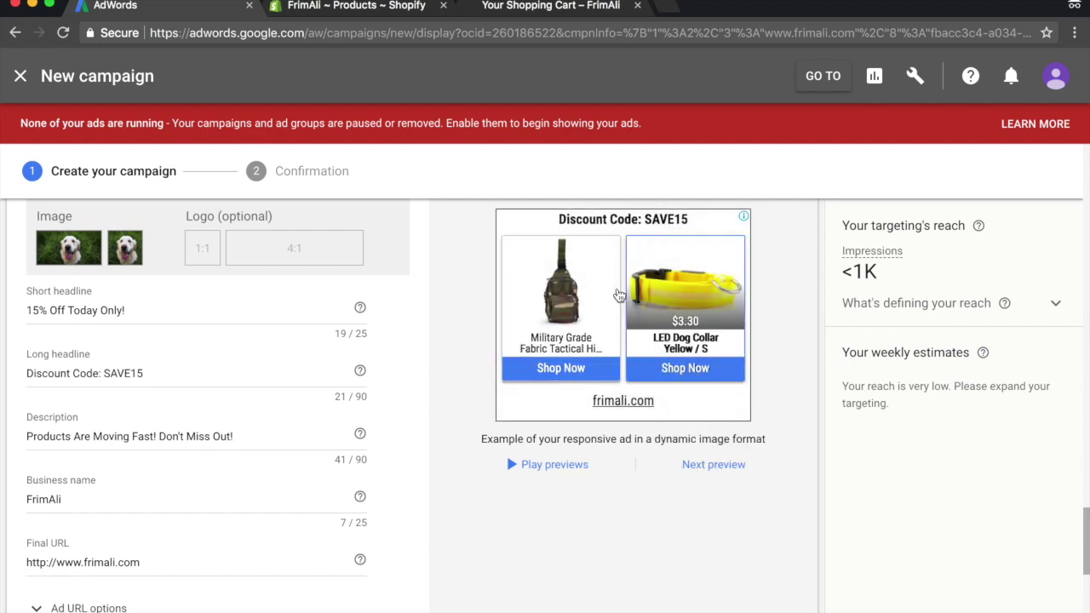
pyautogui.click(712, 466)
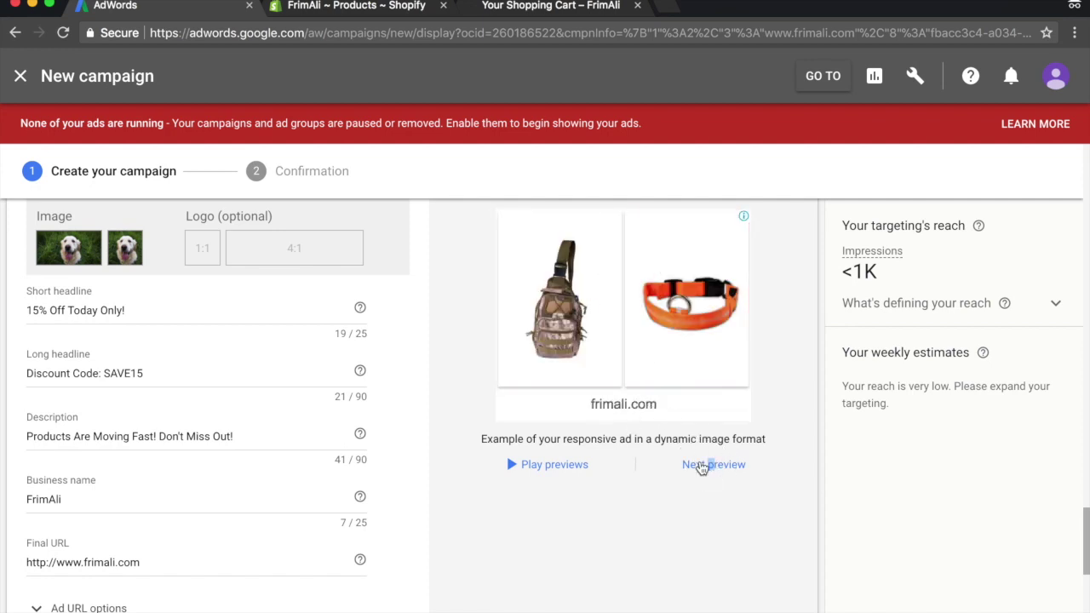
pyautogui.click(701, 464)
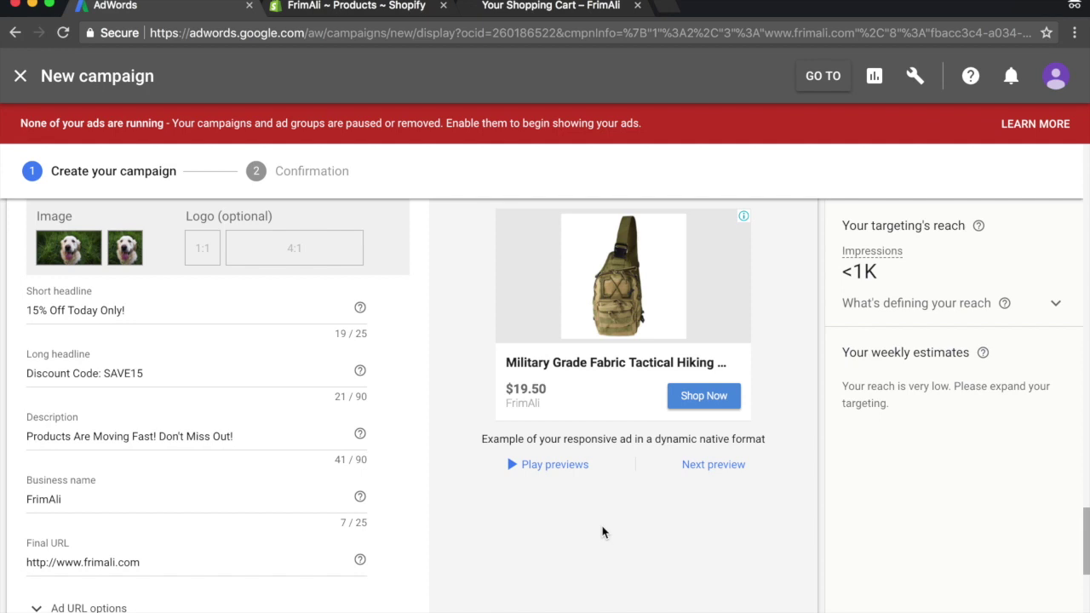
# Add the finished responsive ad to the ad group and try to create the campaign
pyautogui.scroll(-3, 602, 532)
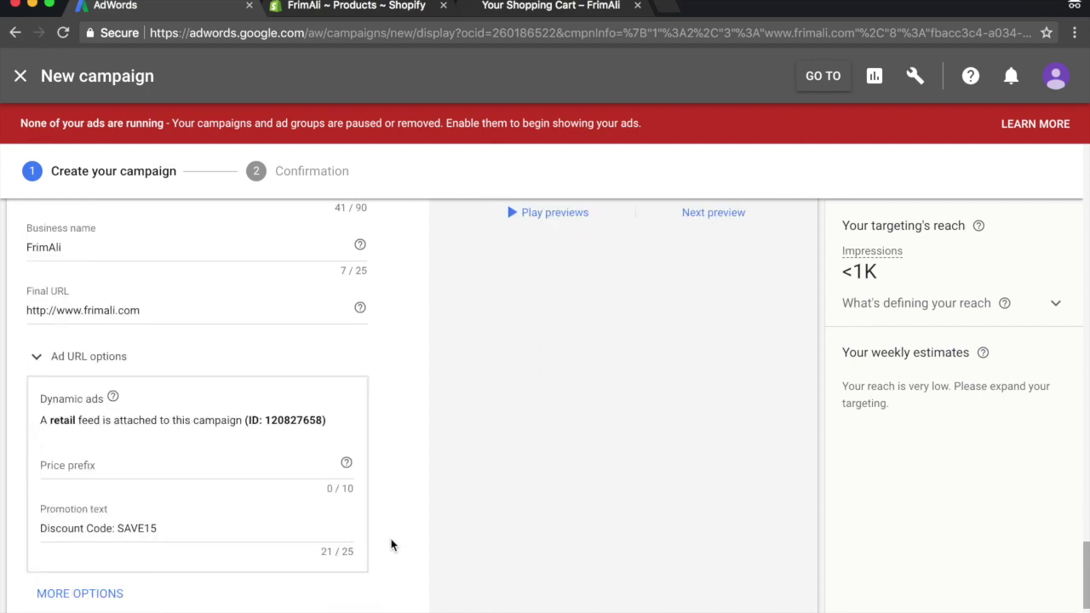
pyautogui.scroll(-3, 375, 546)
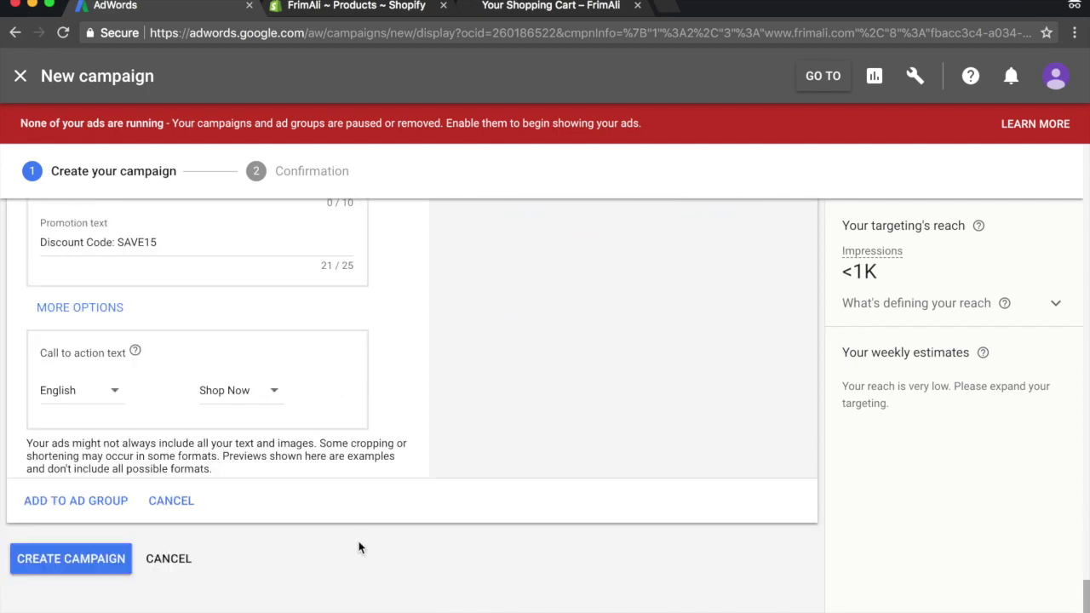
pyautogui.click(115, 502)
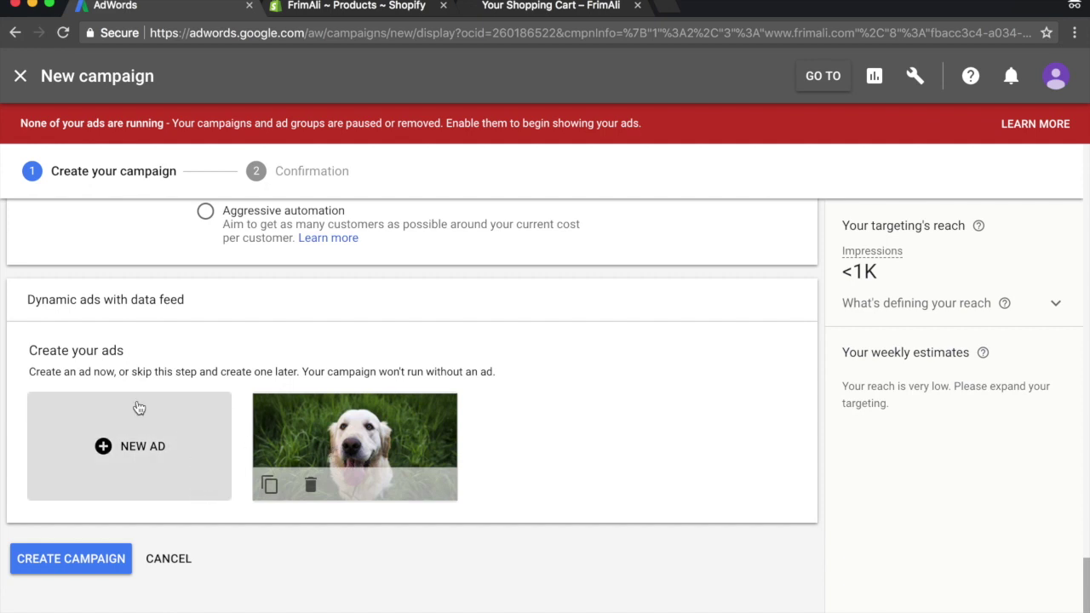
pyautogui.click(89, 569)
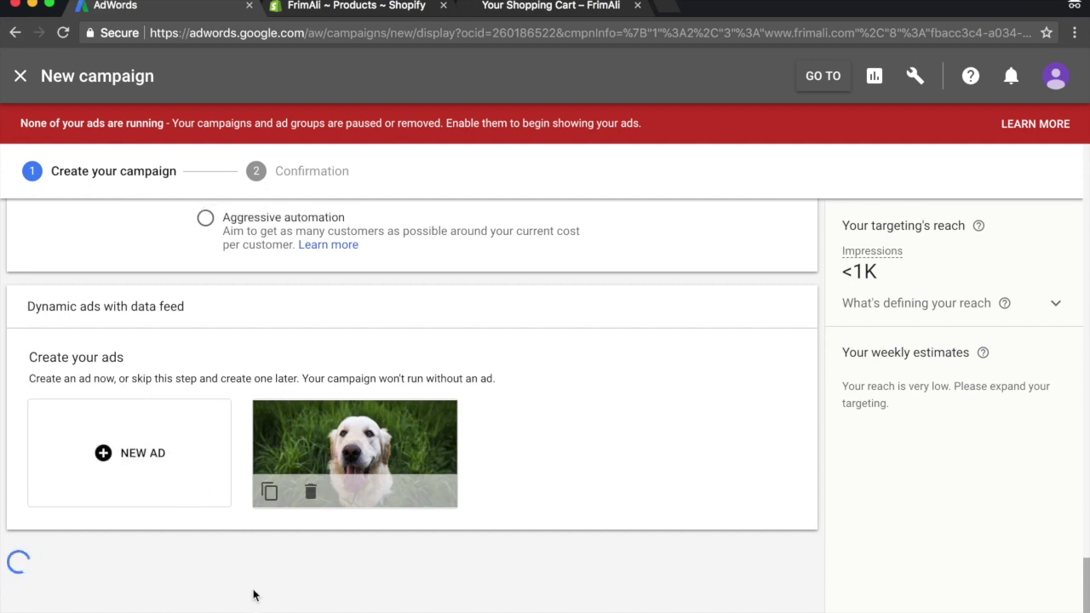
pyautogui.click(255, 588)
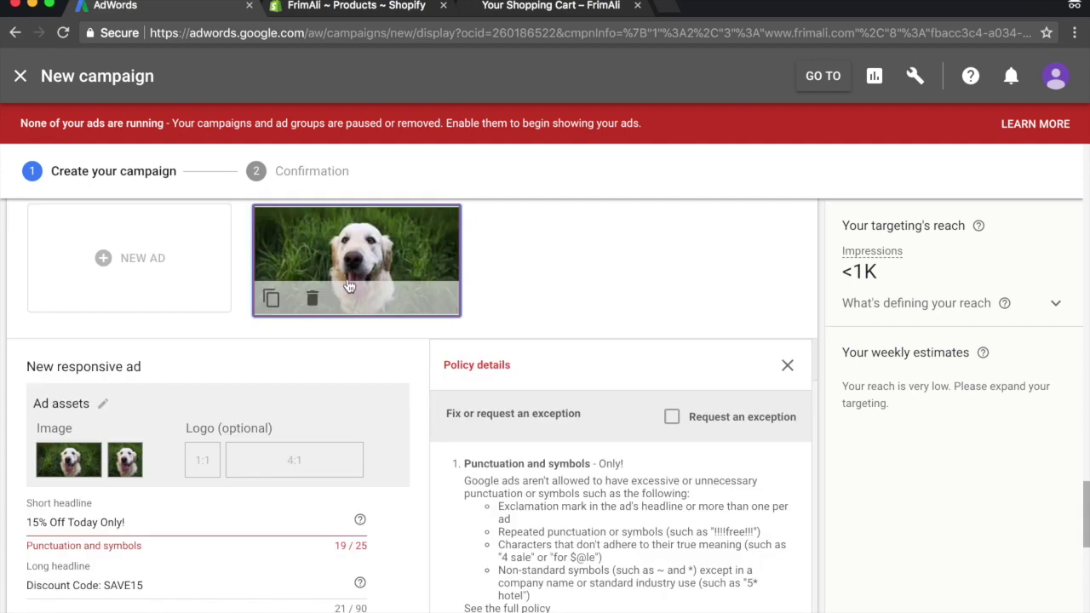
# Change the short headline to "15% Off Today Only" and the description to "Products Are Moving Fast! Don't Miss Out", applying the ad changes
pyautogui.click(187, 520)
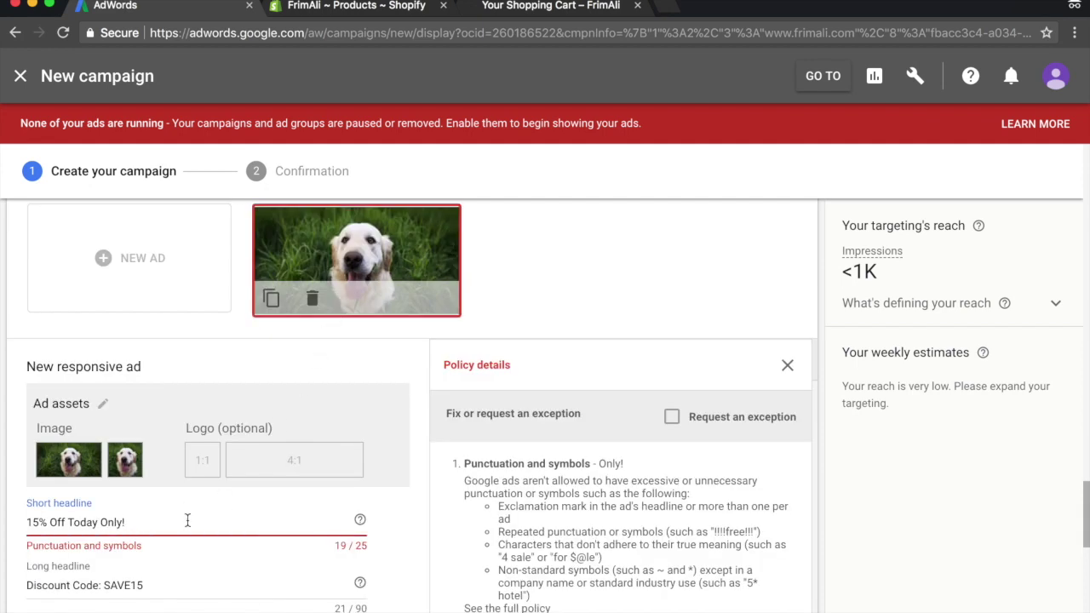
pyautogui.press('BackSpace')
pyautogui.scroll(-2, 214, 565)
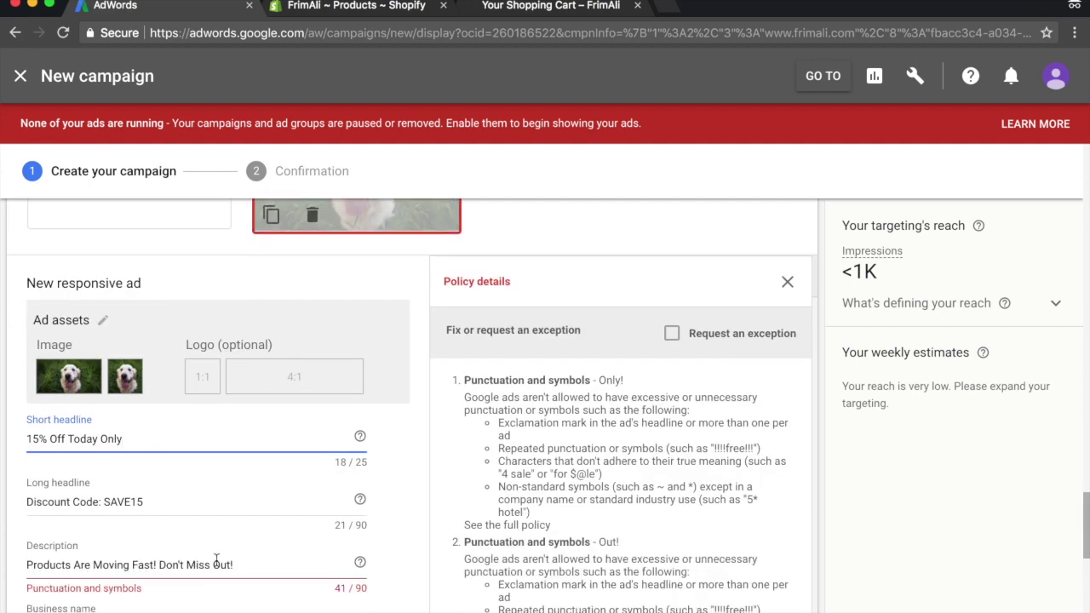
pyautogui.click(252, 561)
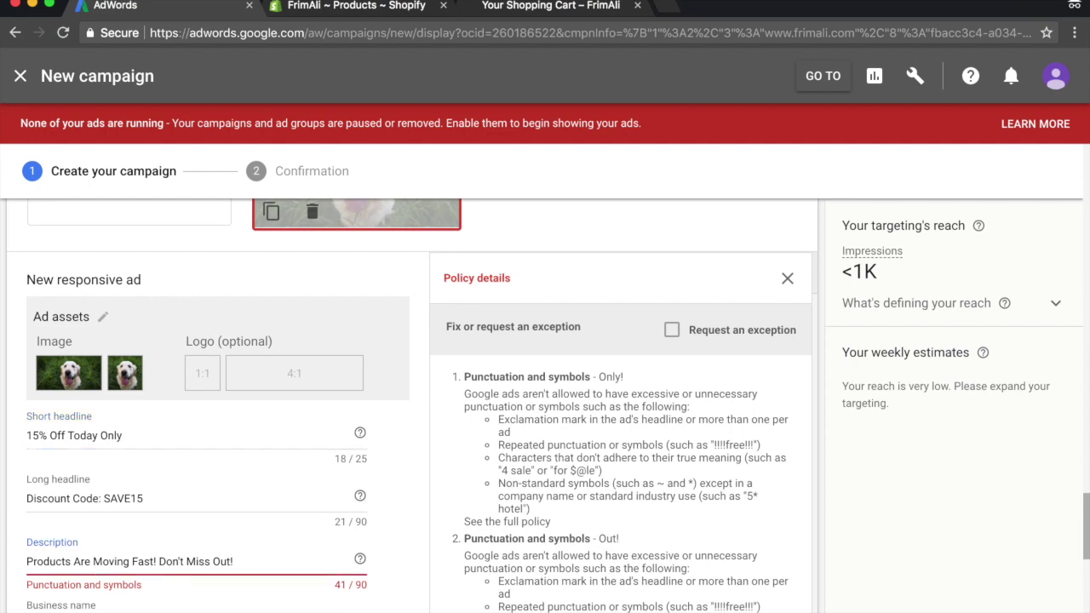
pyautogui.press('BackSpace')
pyautogui.scroll(-2, 292, 562)
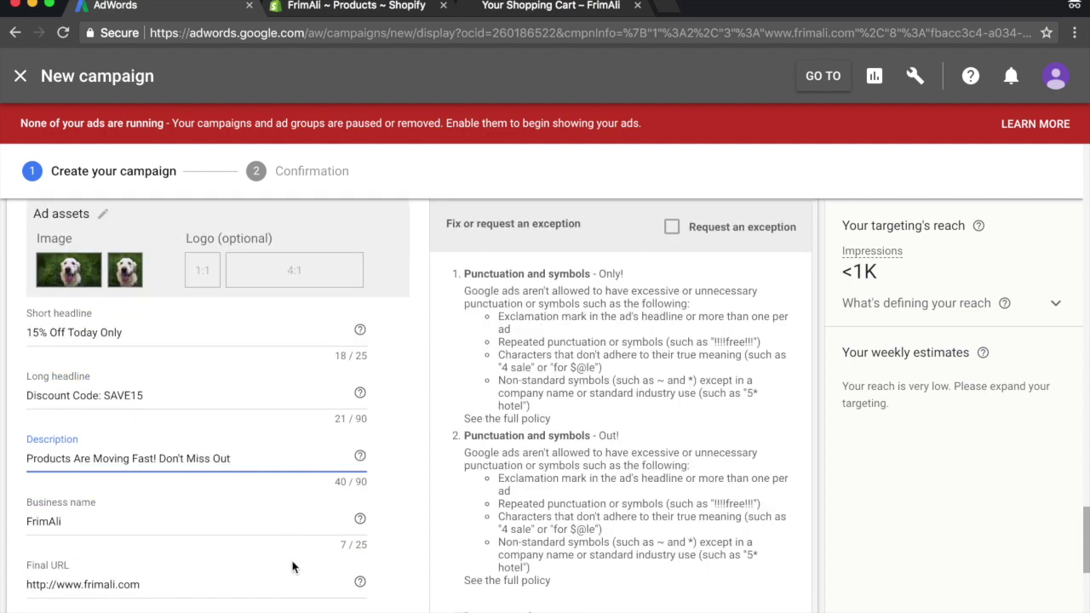
pyautogui.scroll(-2, 292, 567)
pyautogui.scroll(-8, 286, 567)
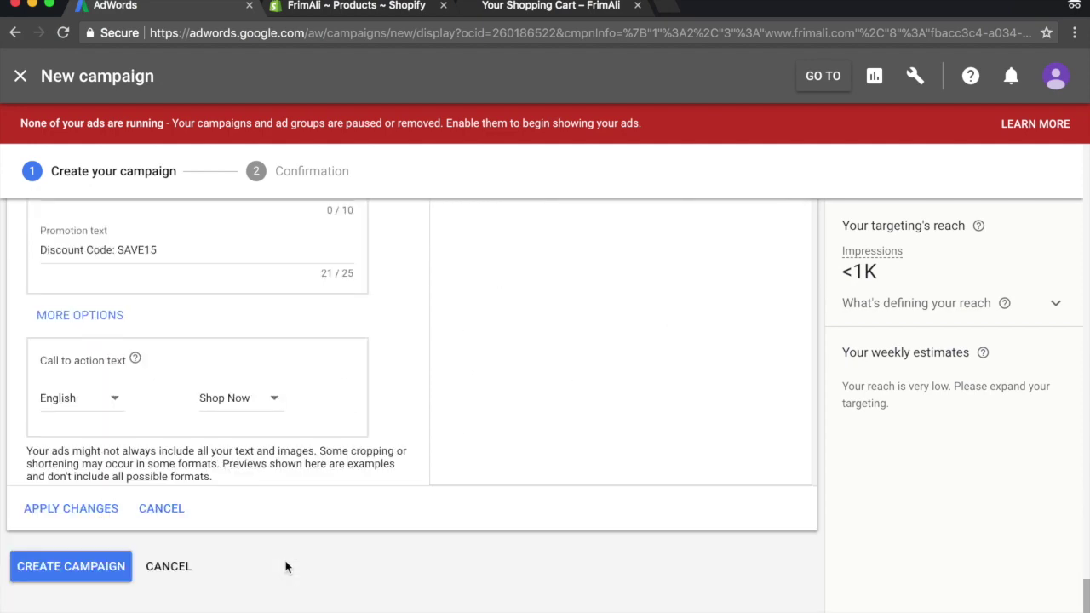
pyautogui.click(94, 510)
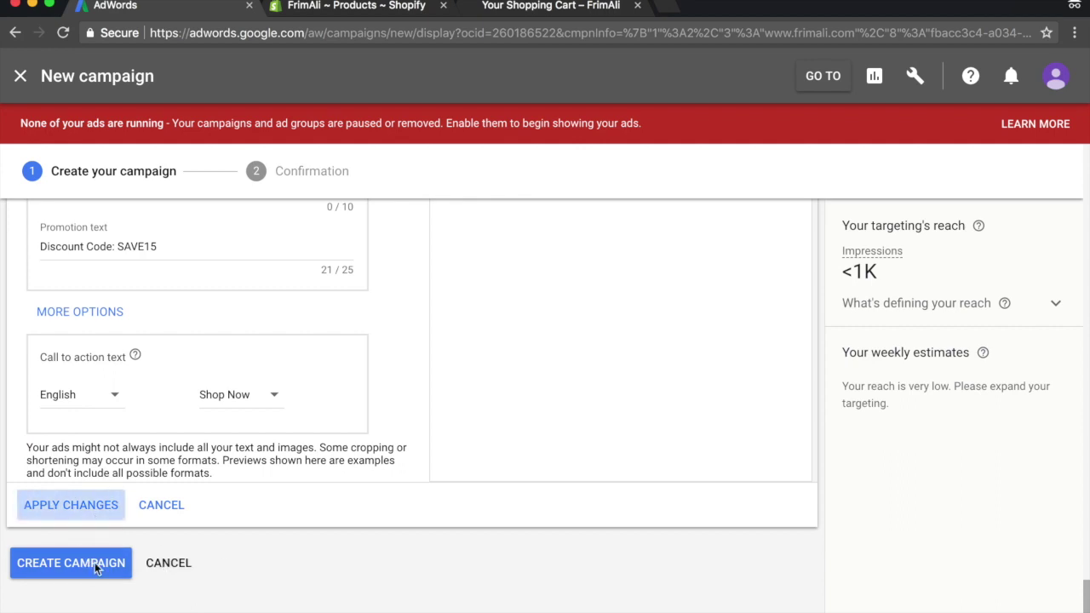
# Create the retargeting campaign and continue from the confirmation page to the campaign
pyautogui.click(98, 569)
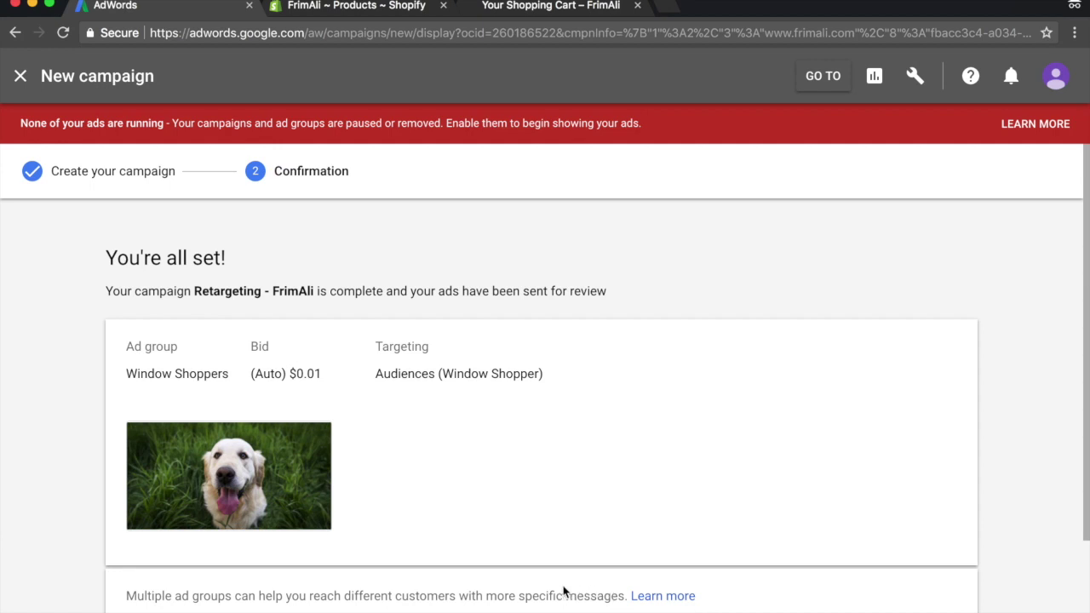
pyautogui.scroll(-3, 558, 589)
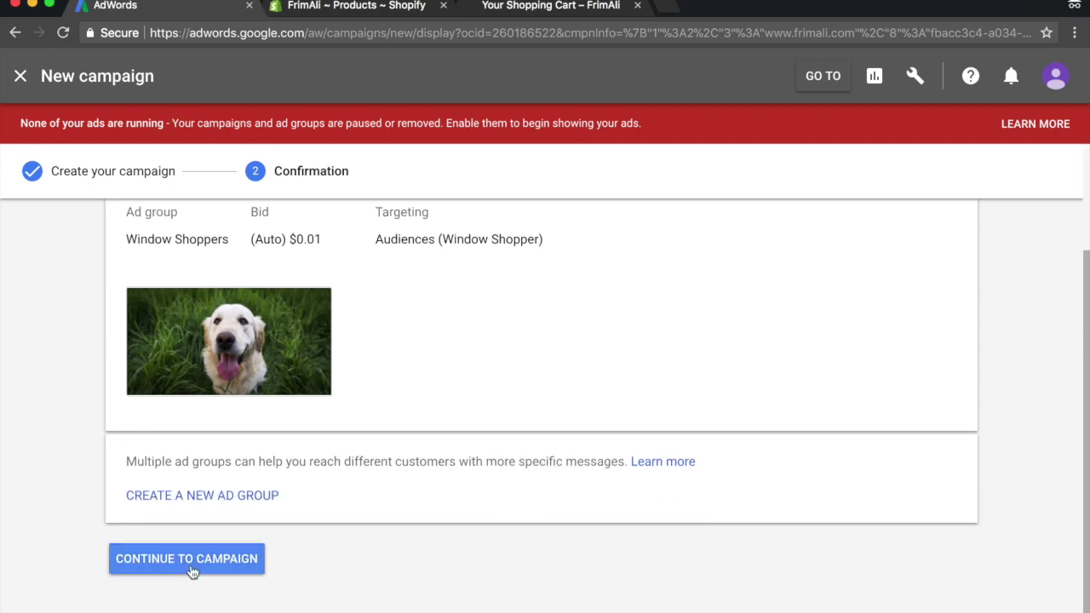
pyautogui.click(189, 562)
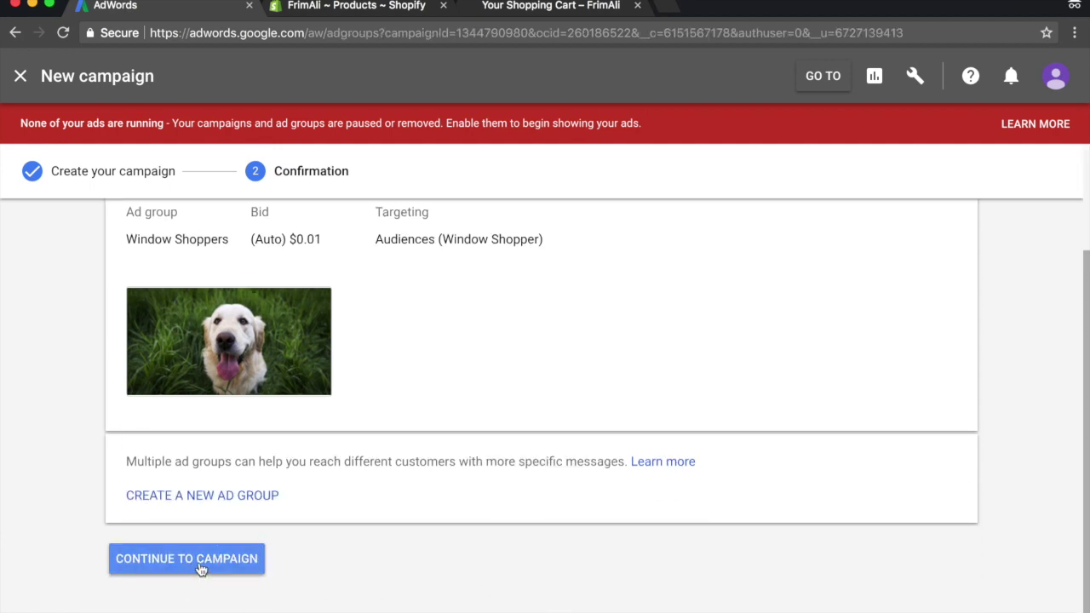